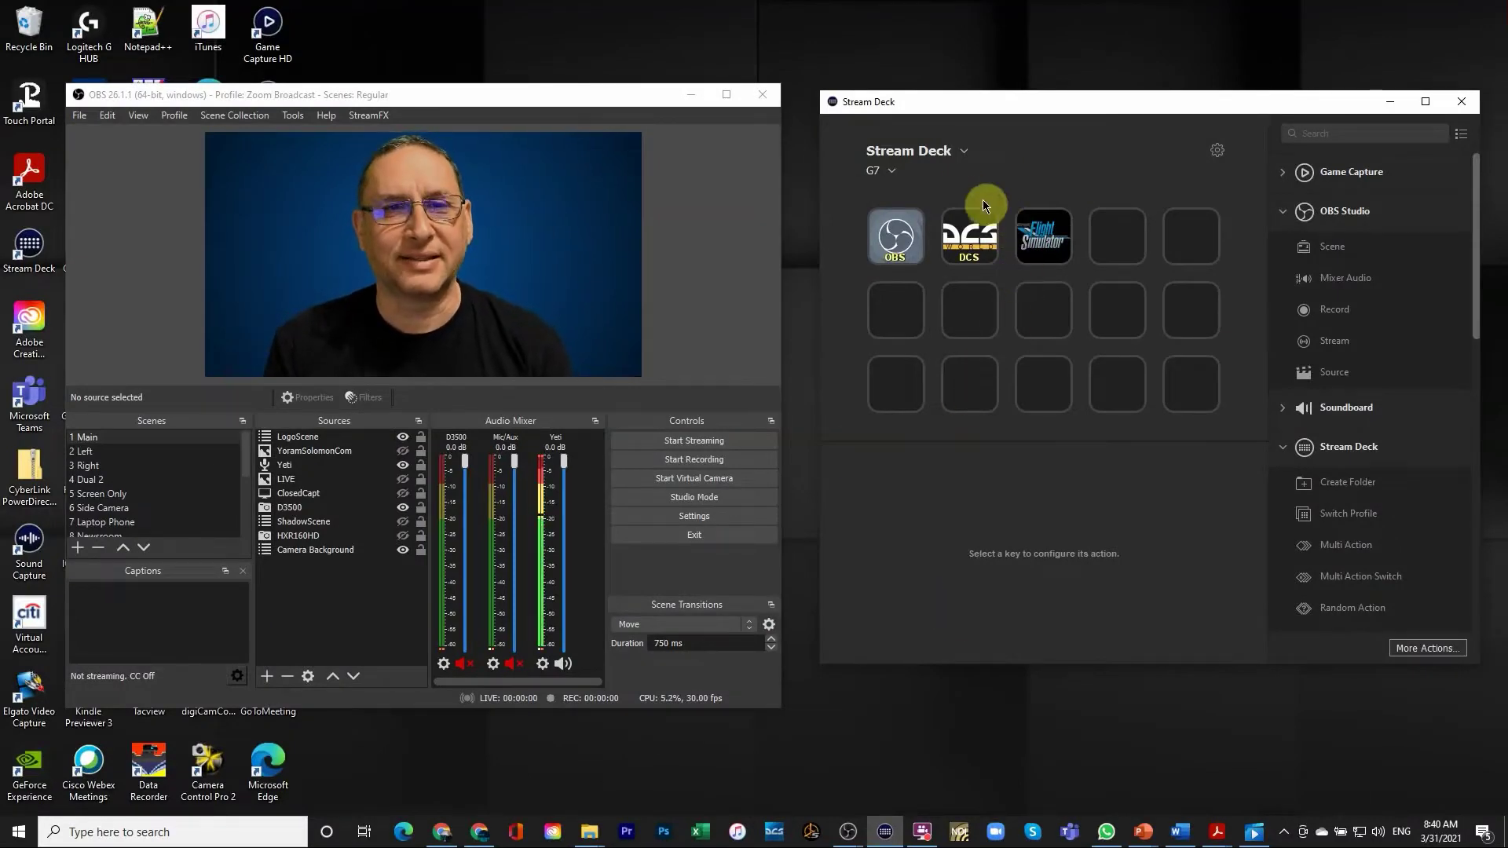
Expand the profile dropdown under the G7 profile name to see all profiles
click(892, 171)
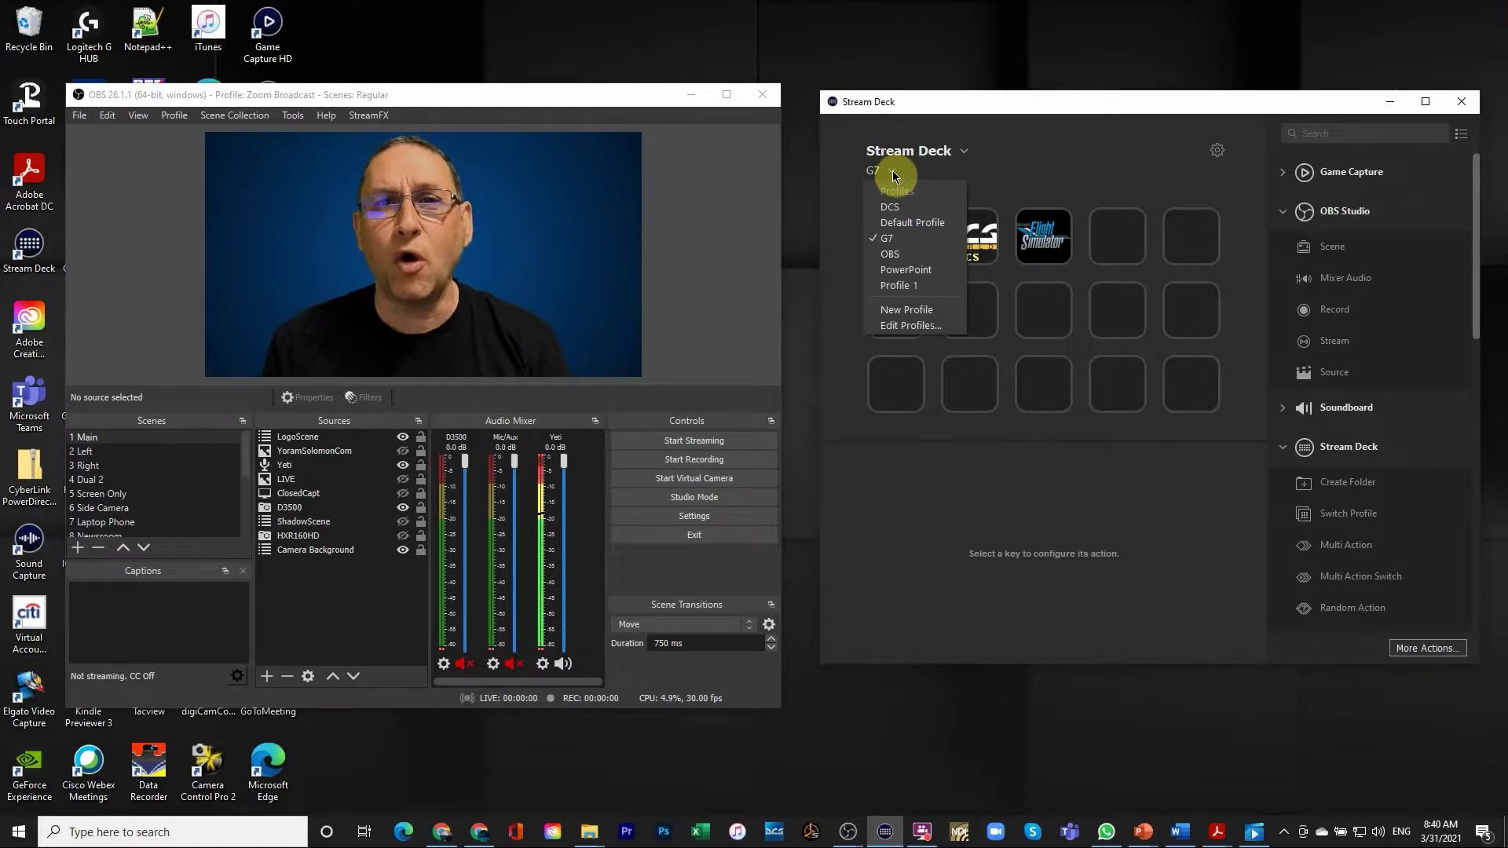
Close the profile list keeping G7, then select the OBS folder key to view its 7-item settings
click(892, 171)
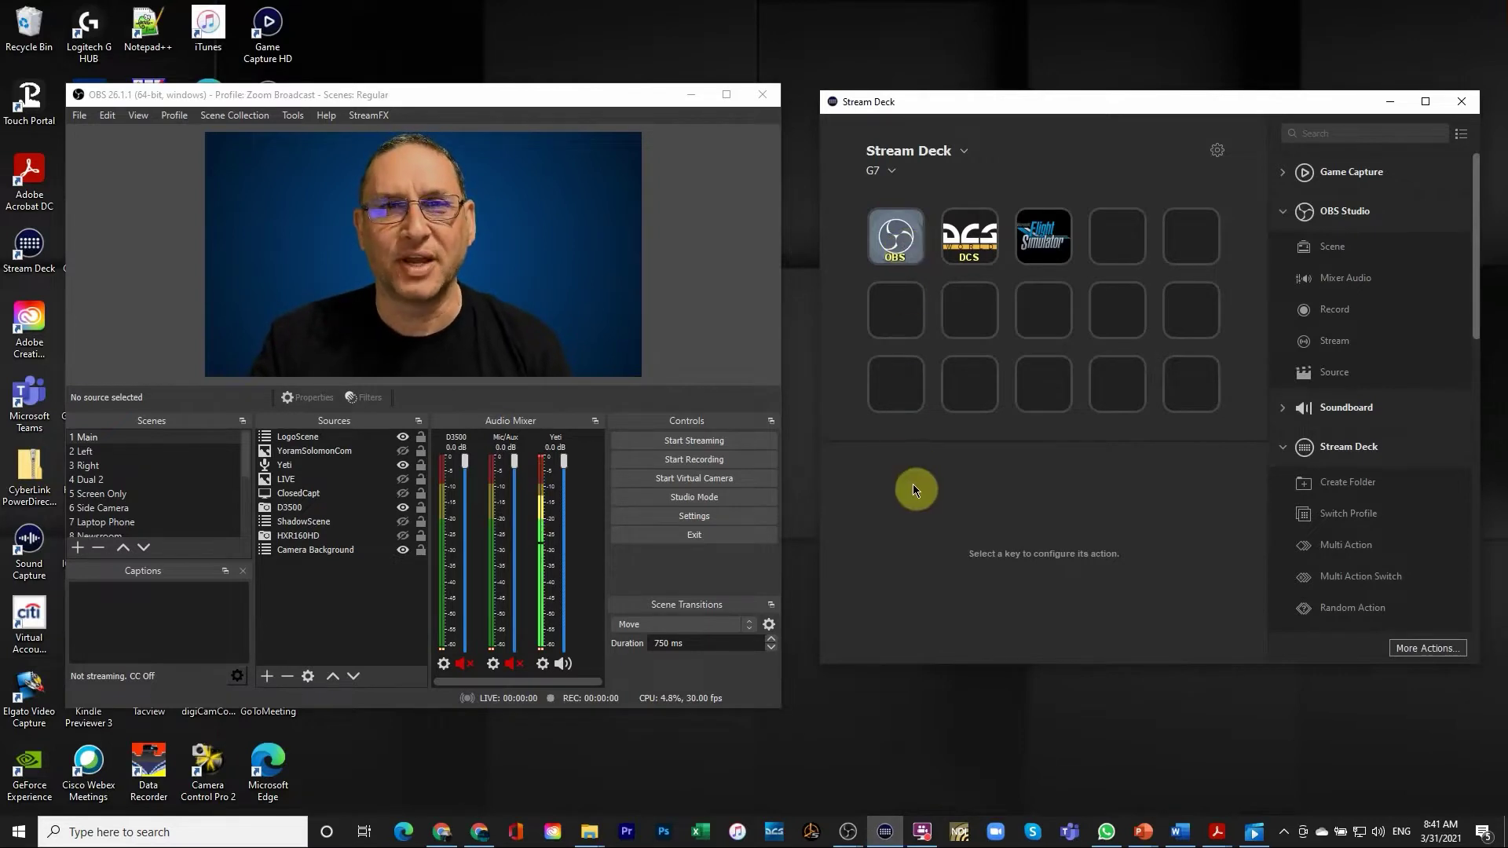
click(894, 244)
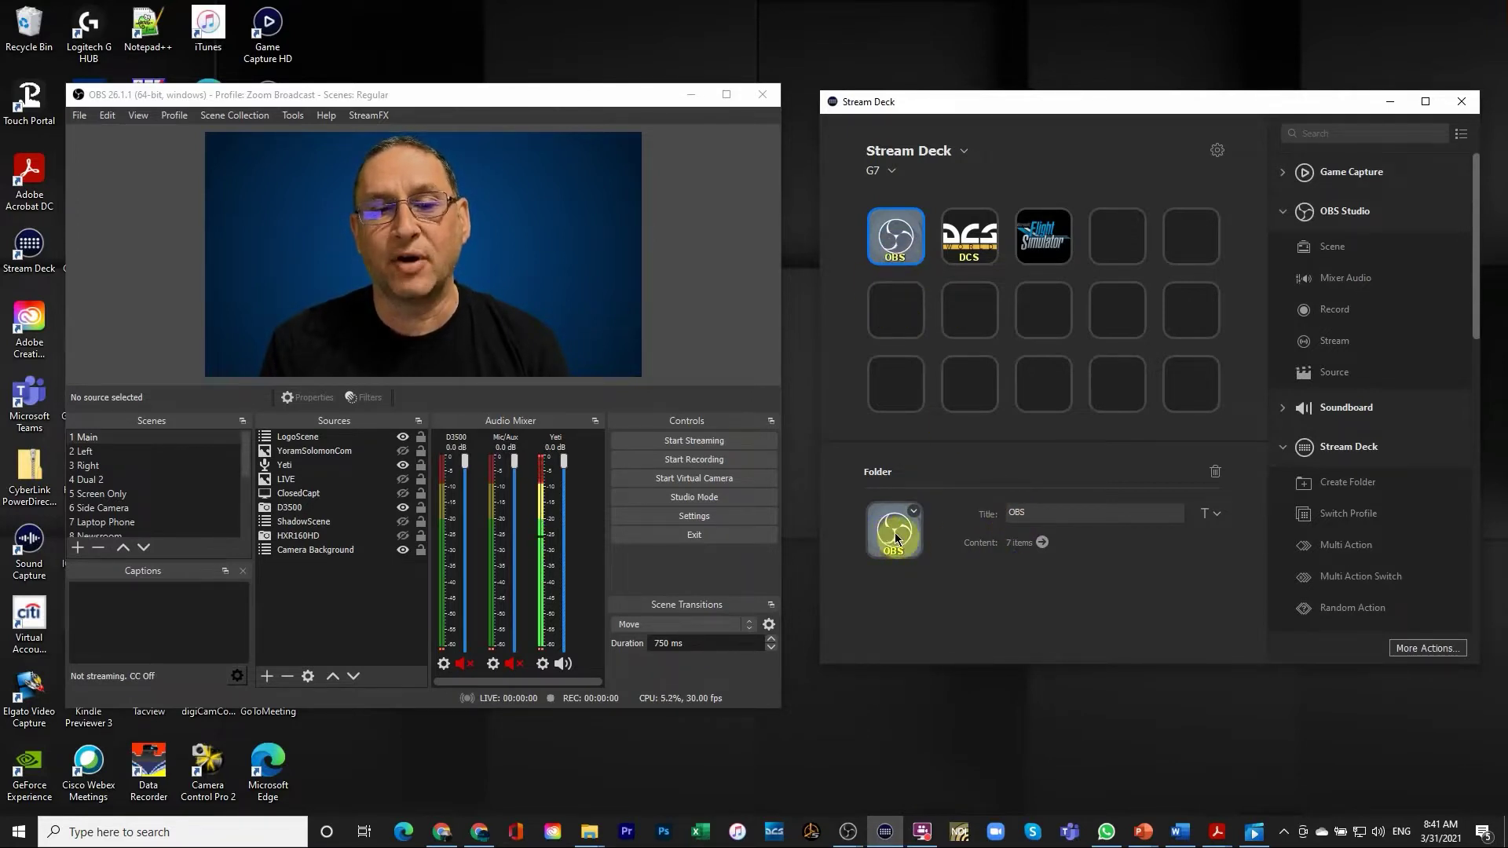
Open the OBS folder to view its scene, Live and Start keys, then return to the top level
double_click(897, 245)
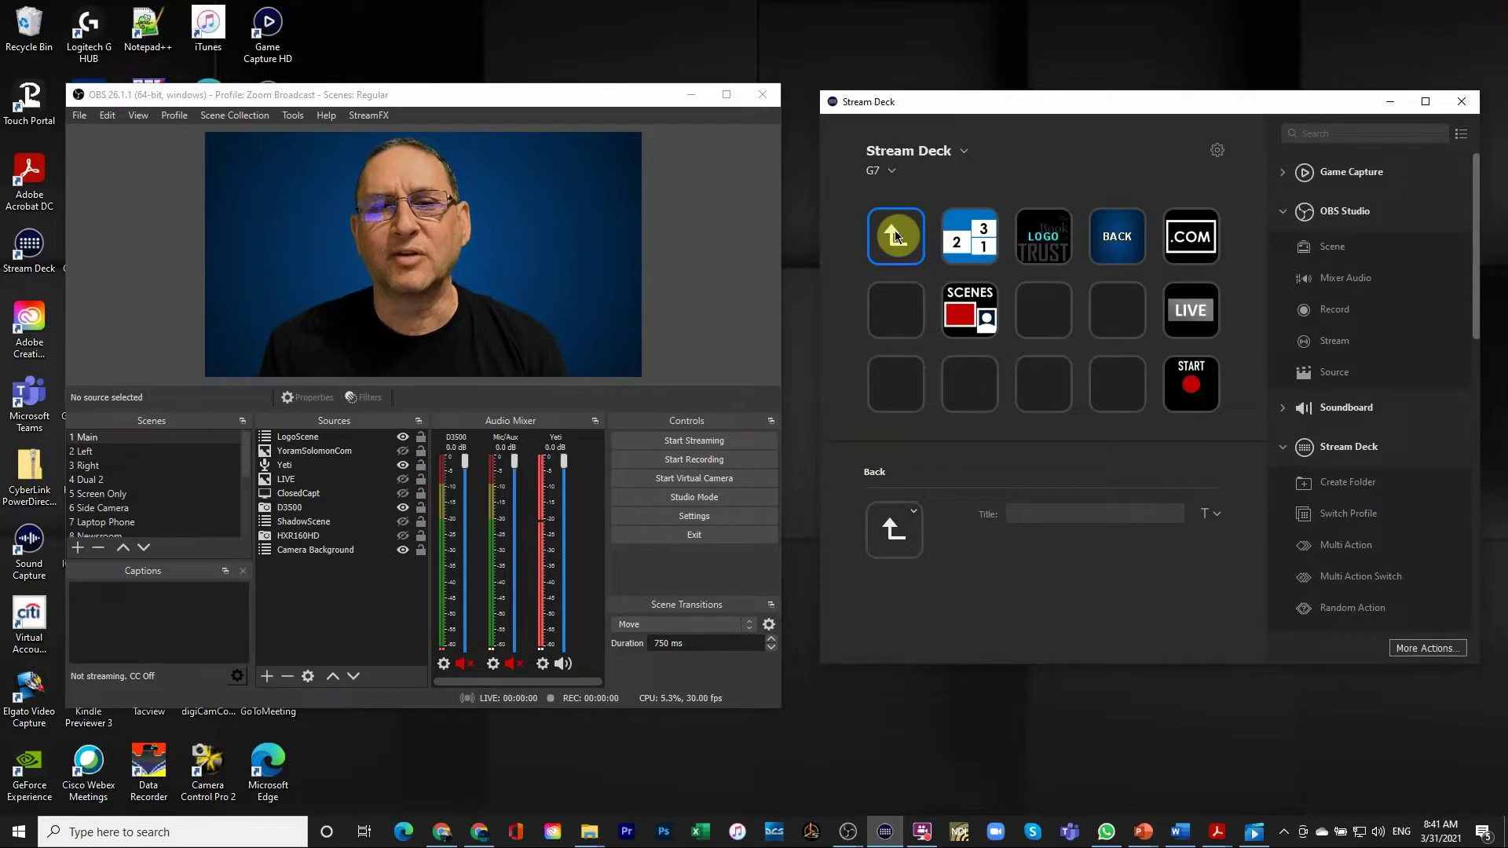
double_click(894, 230)
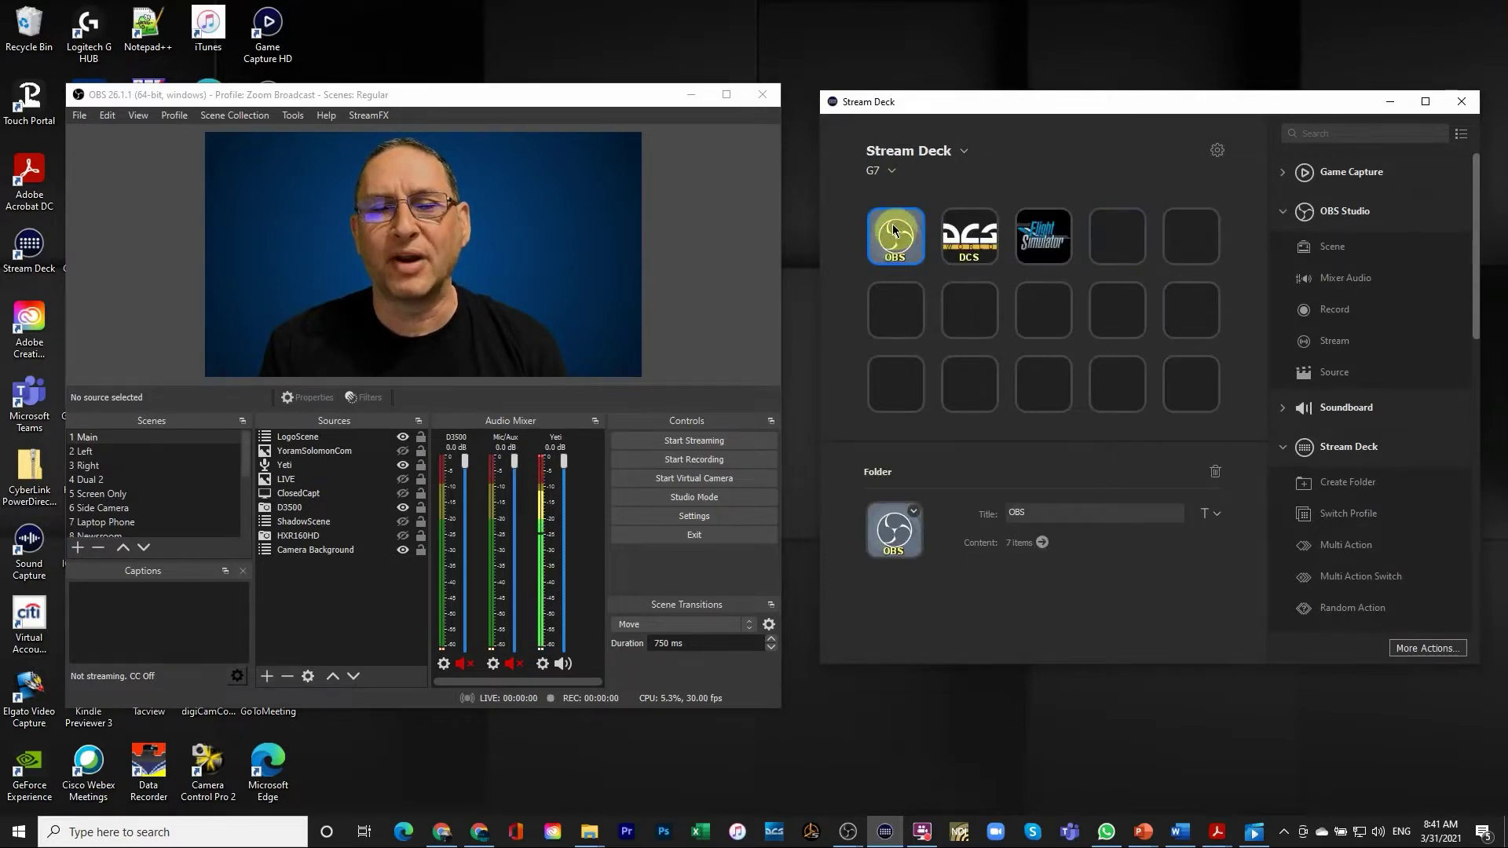
double_click(894, 229)
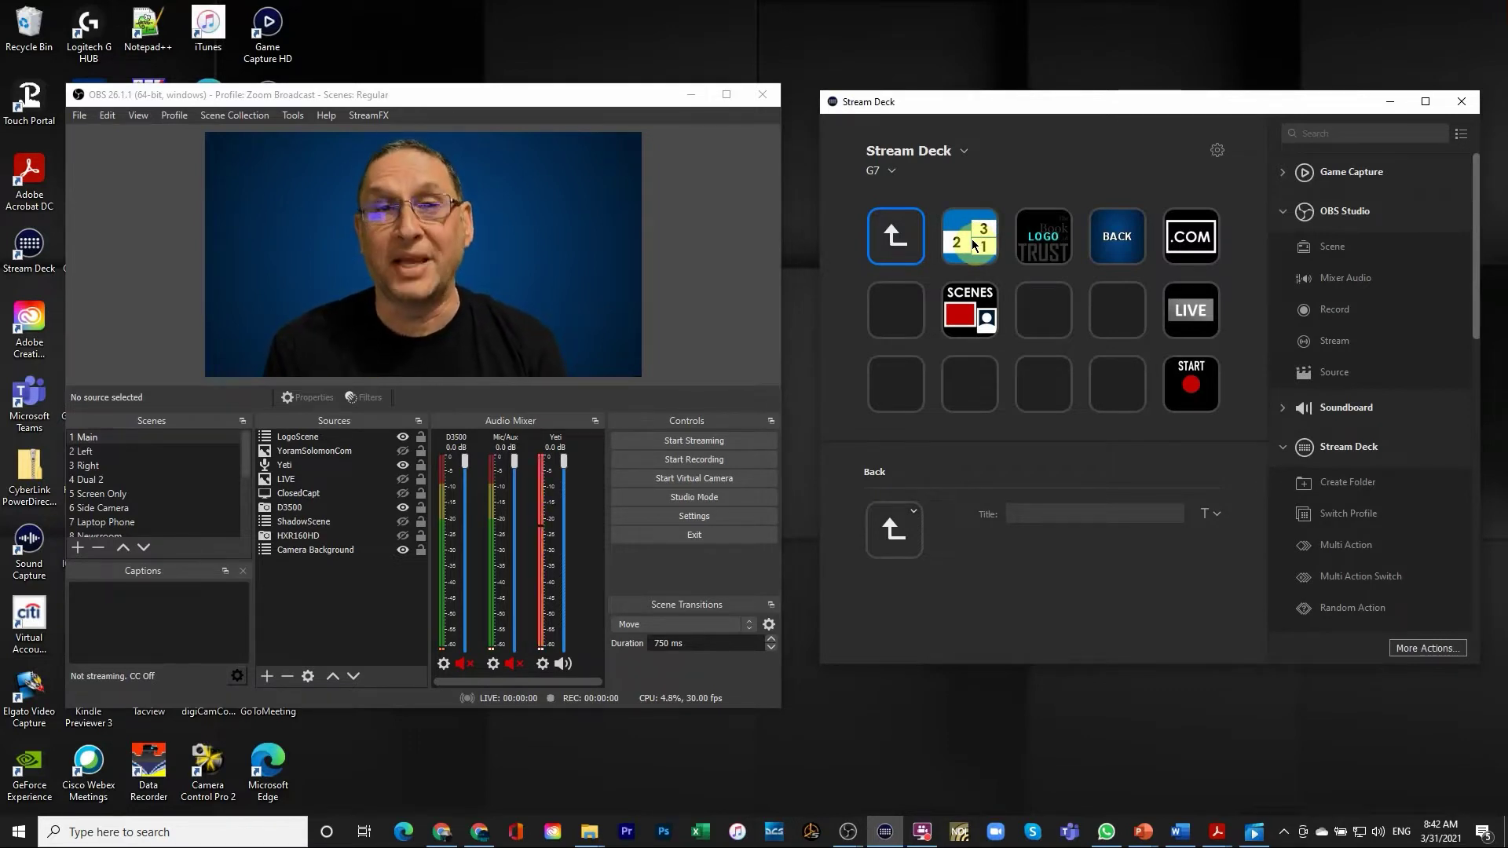
click(417, 315)
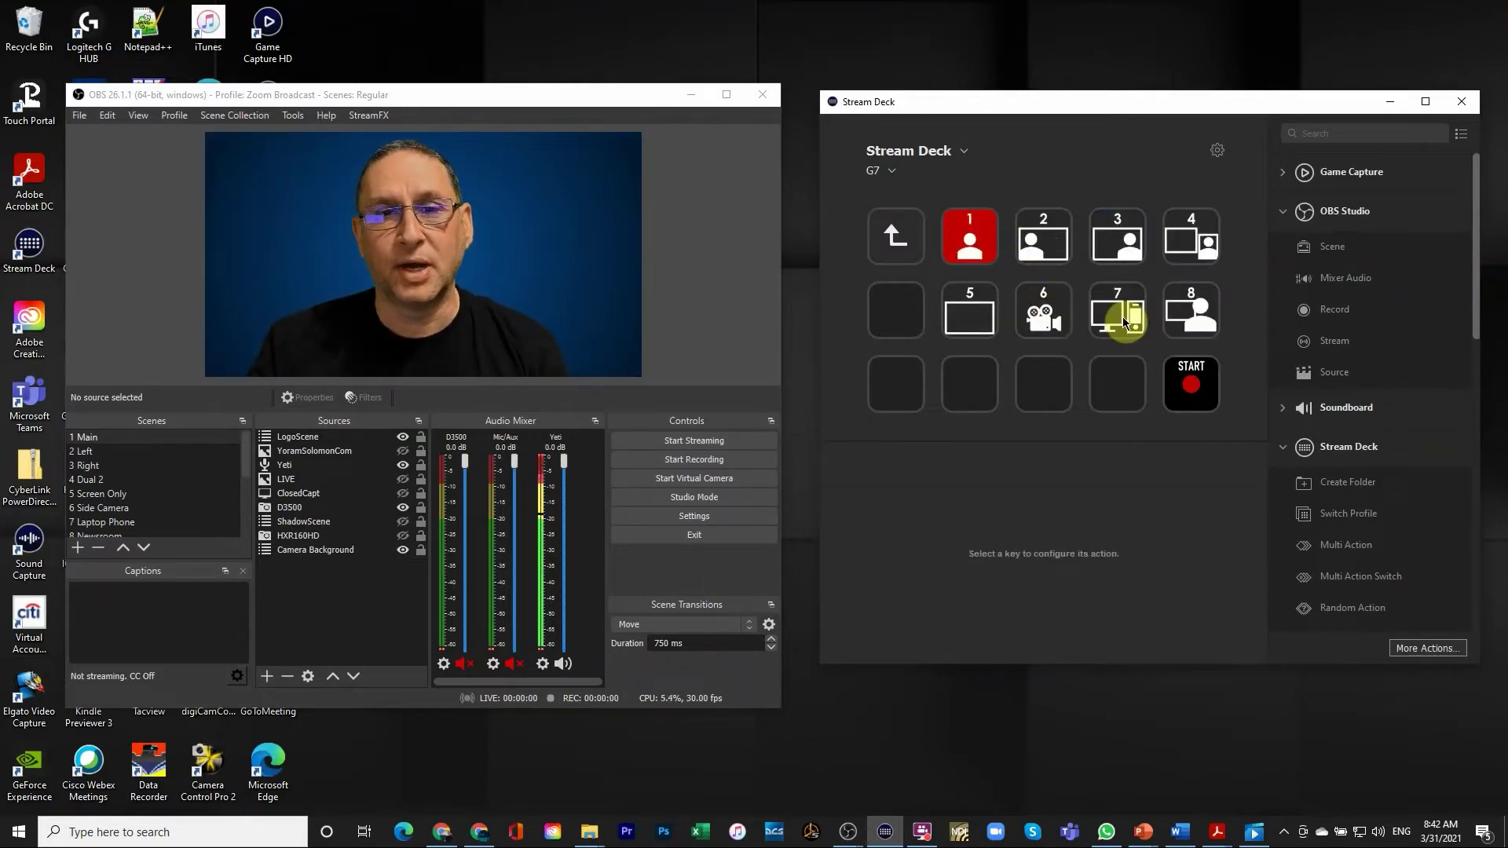
click(1123, 317)
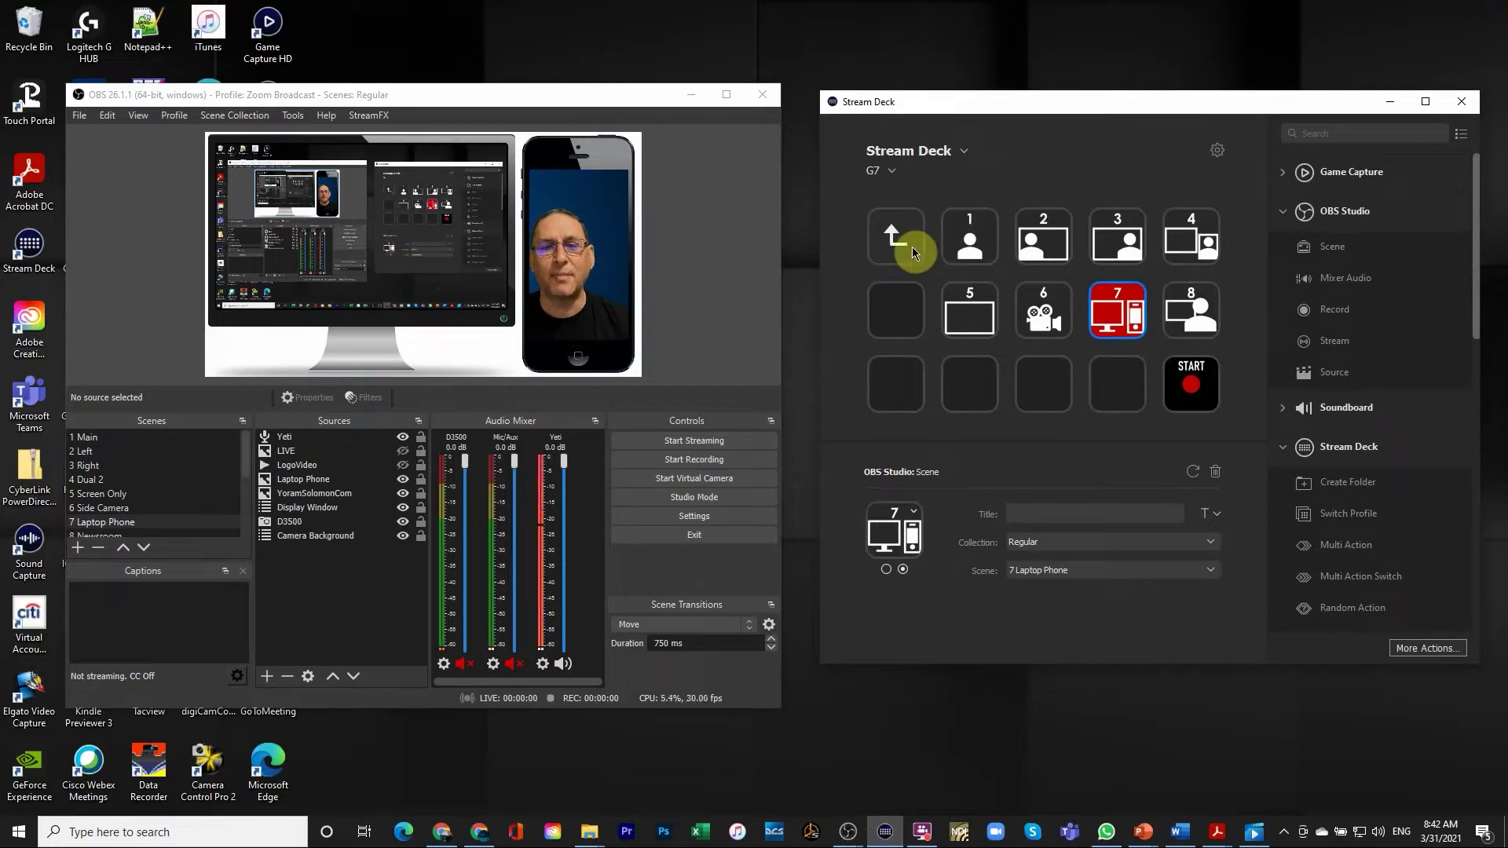
click(968, 250)
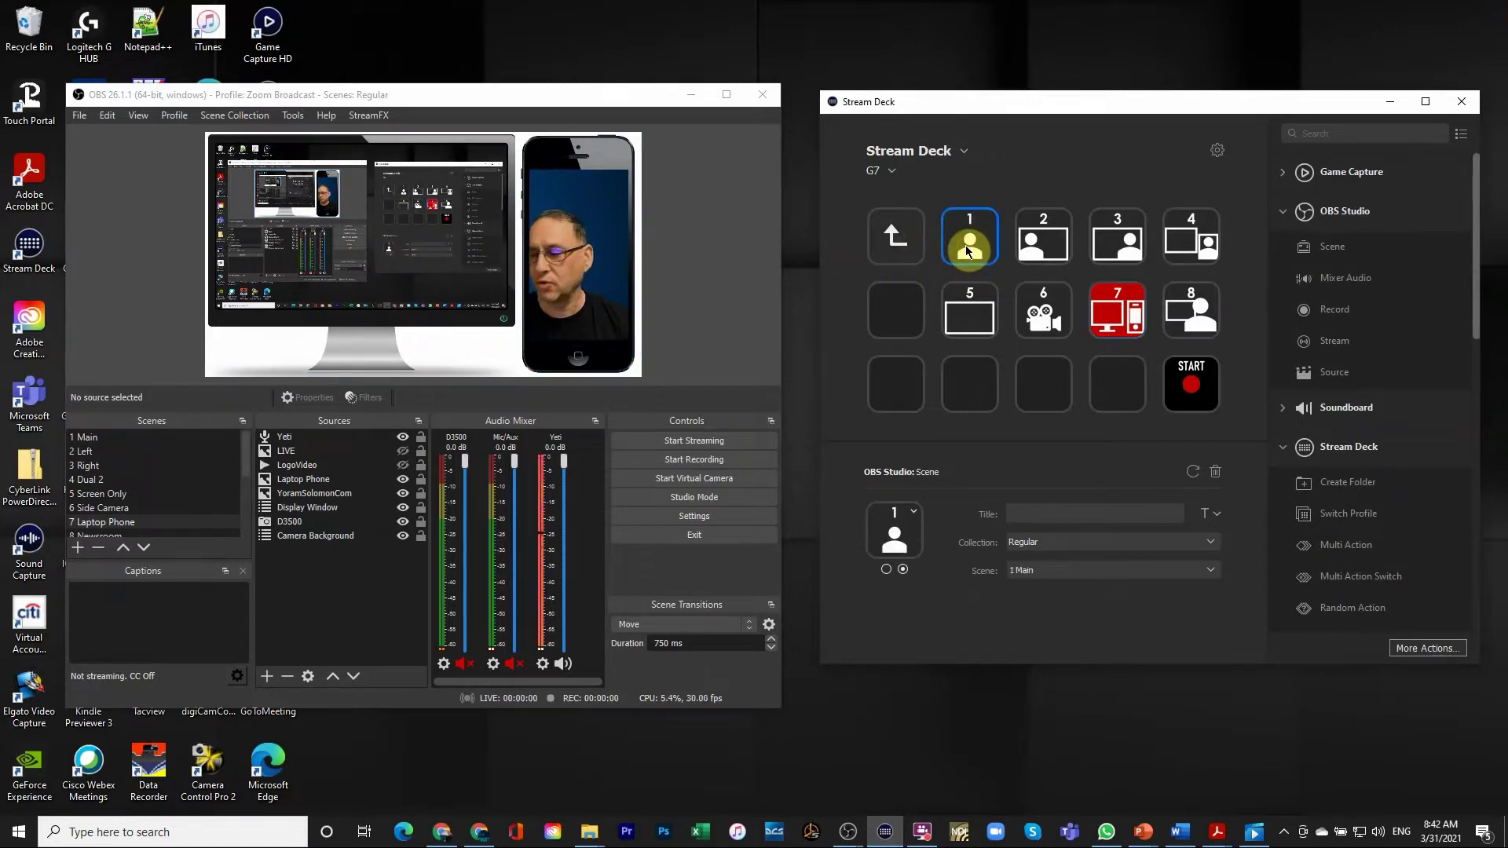
click(892, 248)
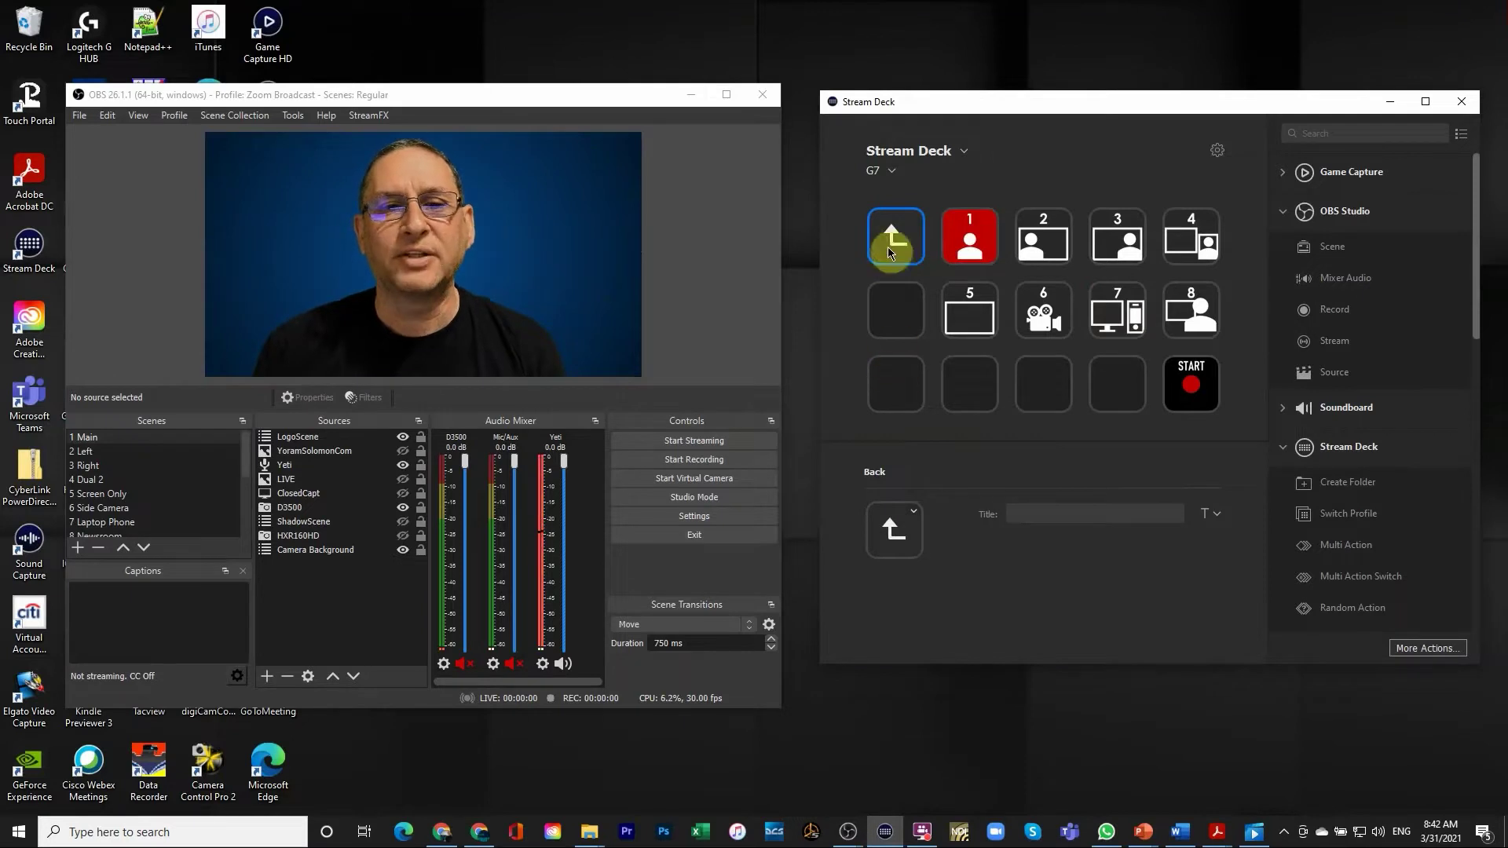
double_click(892, 250)
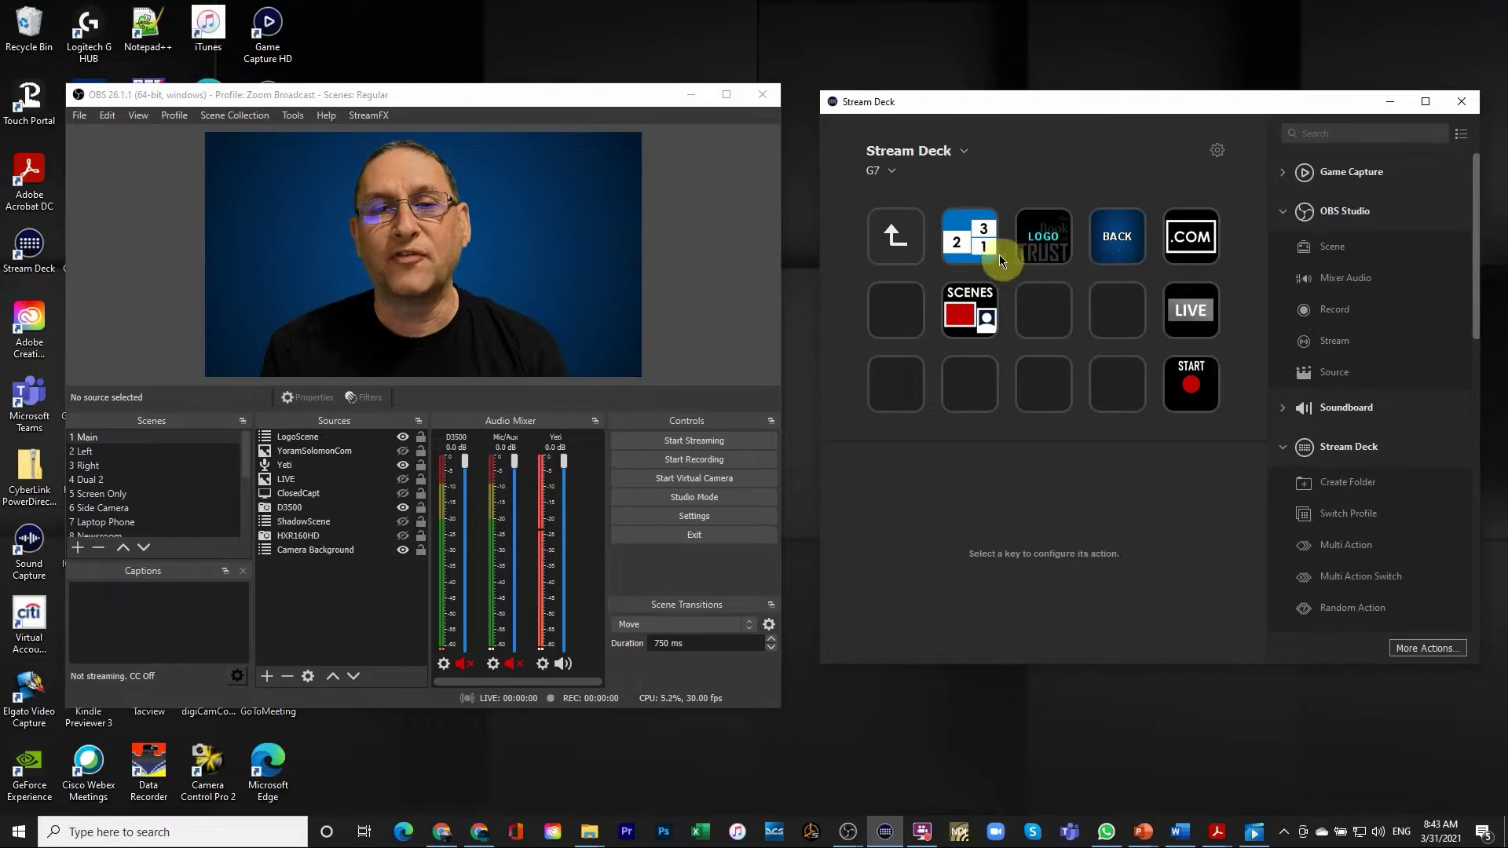
Look inside the SCENES folder and the 2-3-1 layout folder, returning to the OBS keys each time
double_click(966, 300)
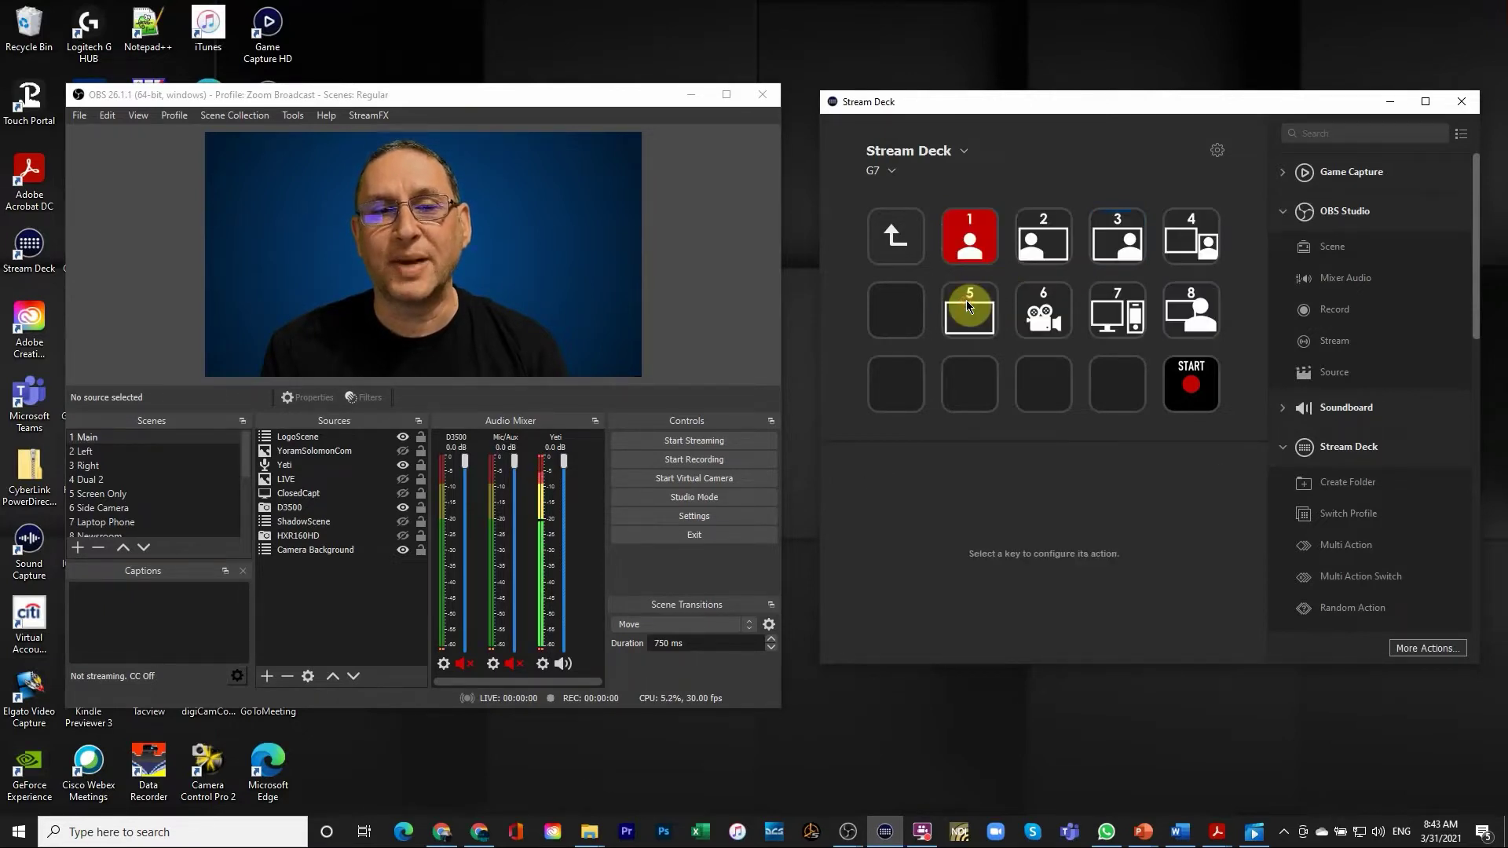
double_click(893, 229)
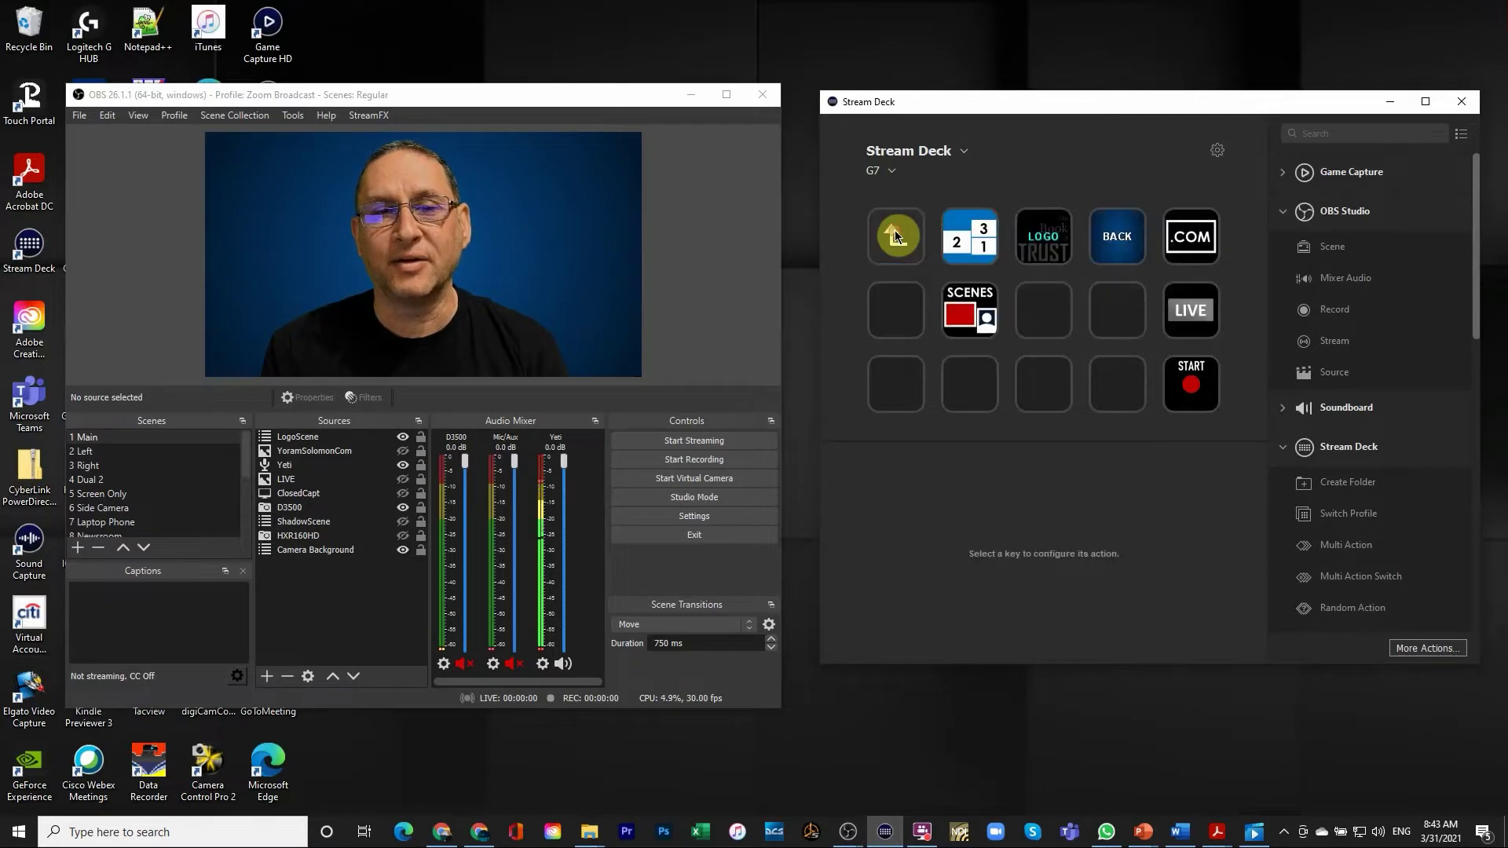
double_click(958, 246)
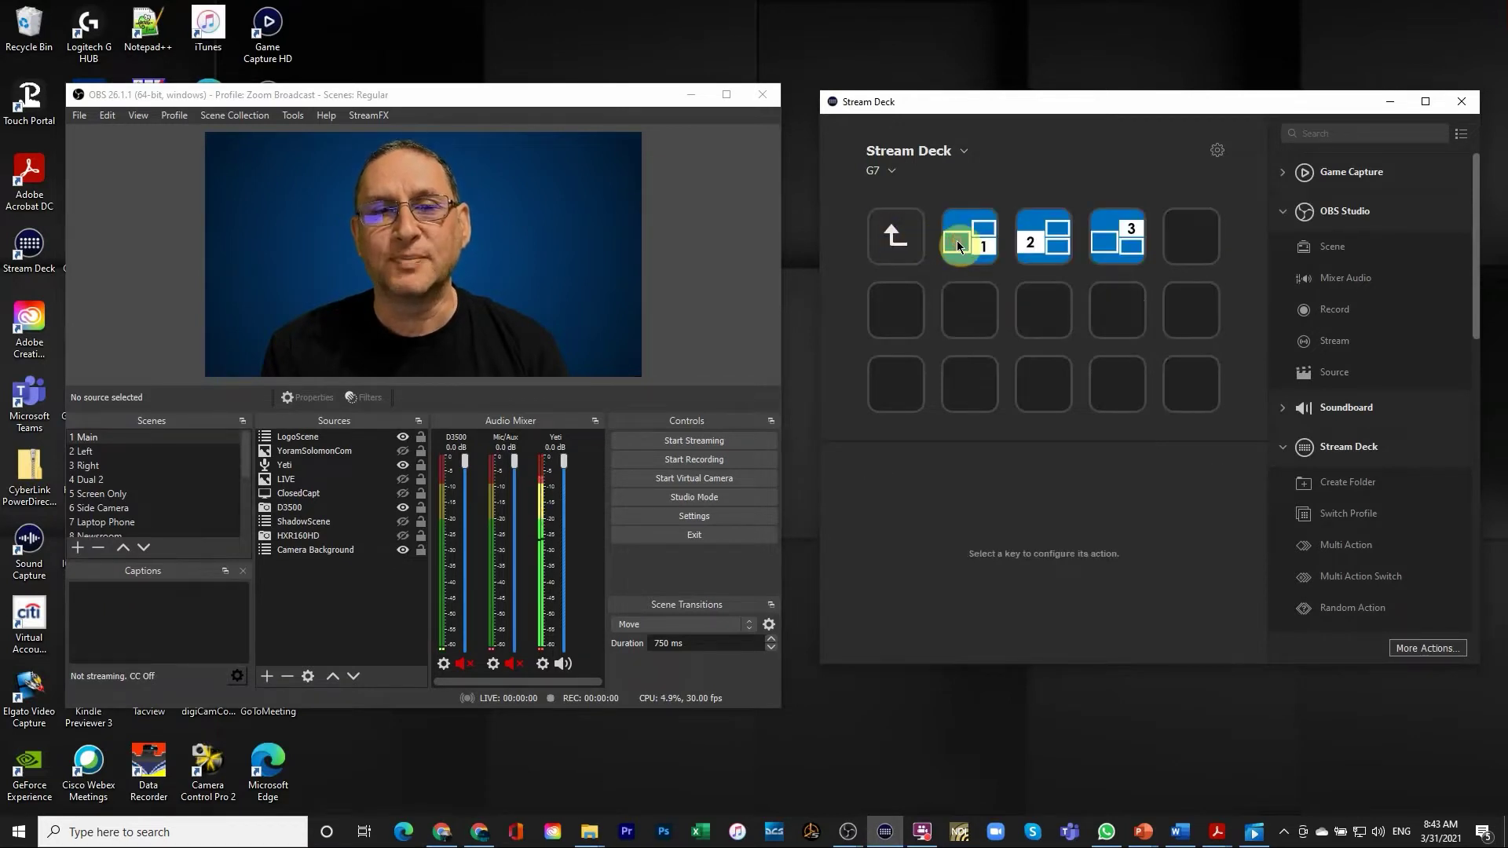
double_click(894, 232)
Add THE DIY SPEAKER logo to OBS from the LOGO folder, then browse the BACK backgrounds folder
click(1030, 236)
double_click(1029, 234)
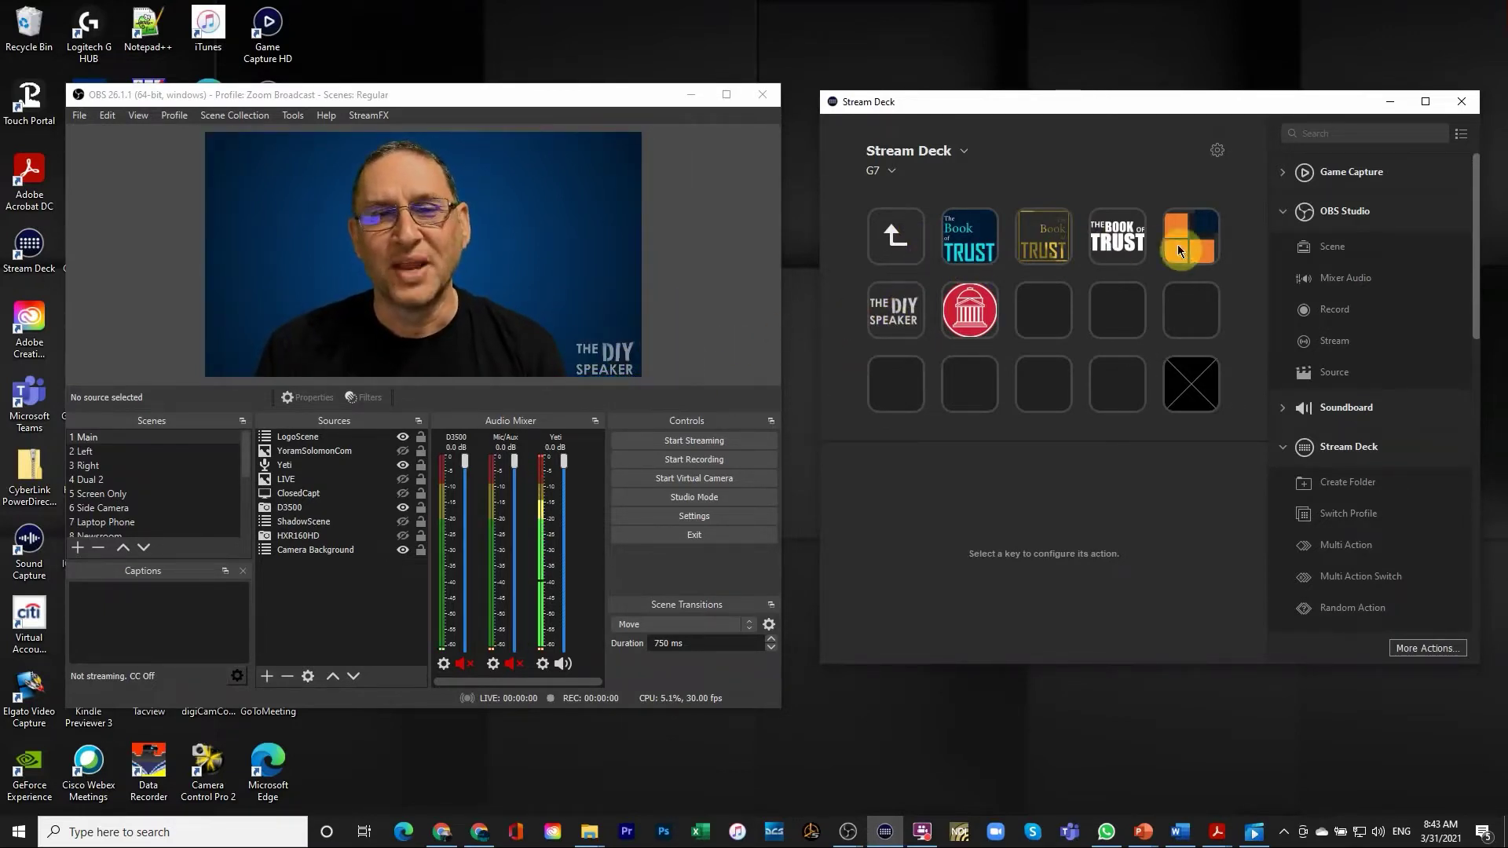
click(896, 245)
double_click(897, 242)
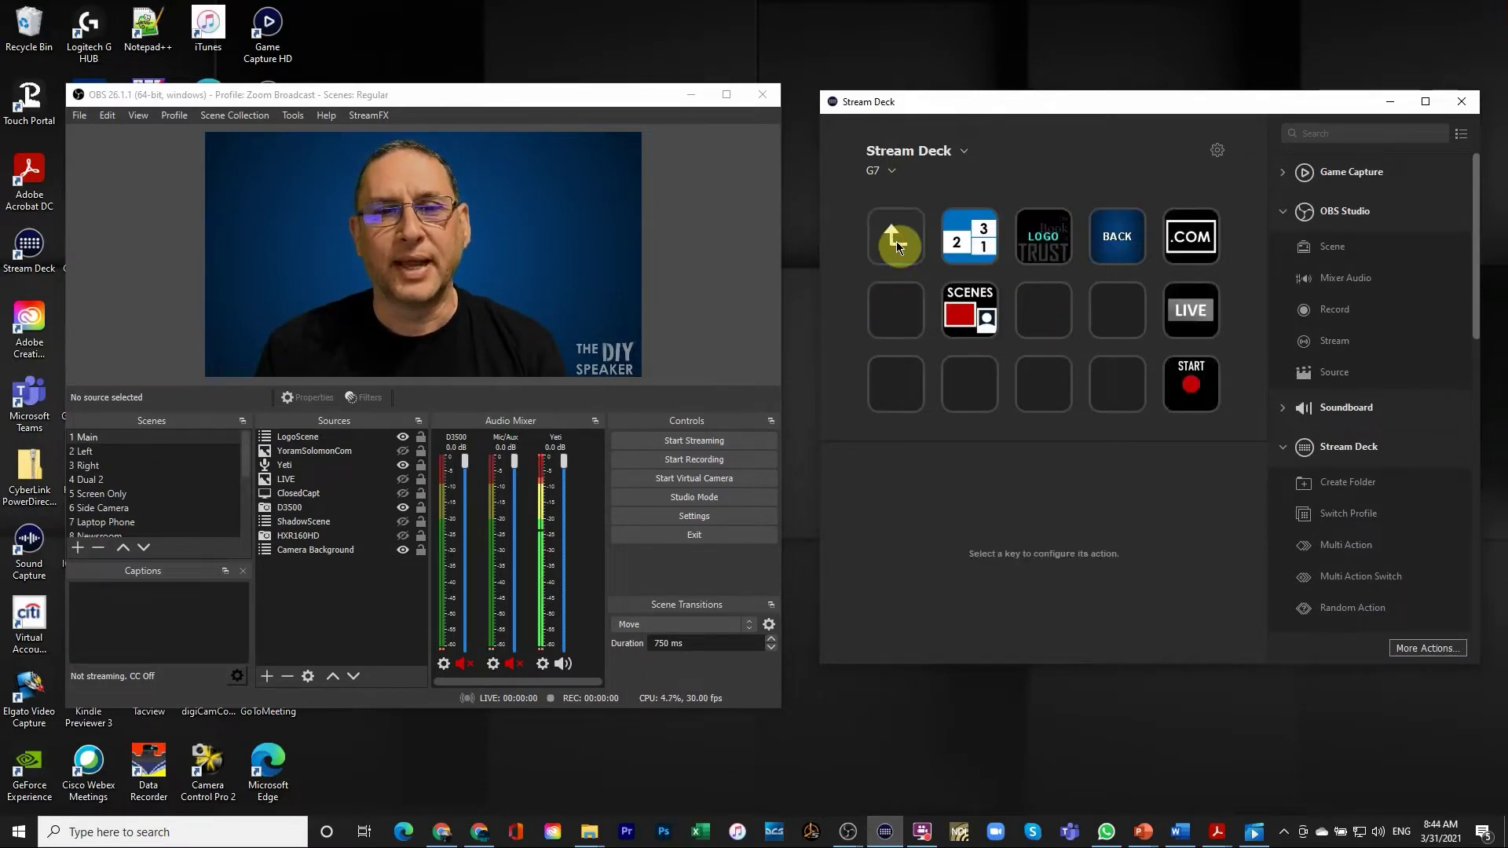
double_click(1124, 242)
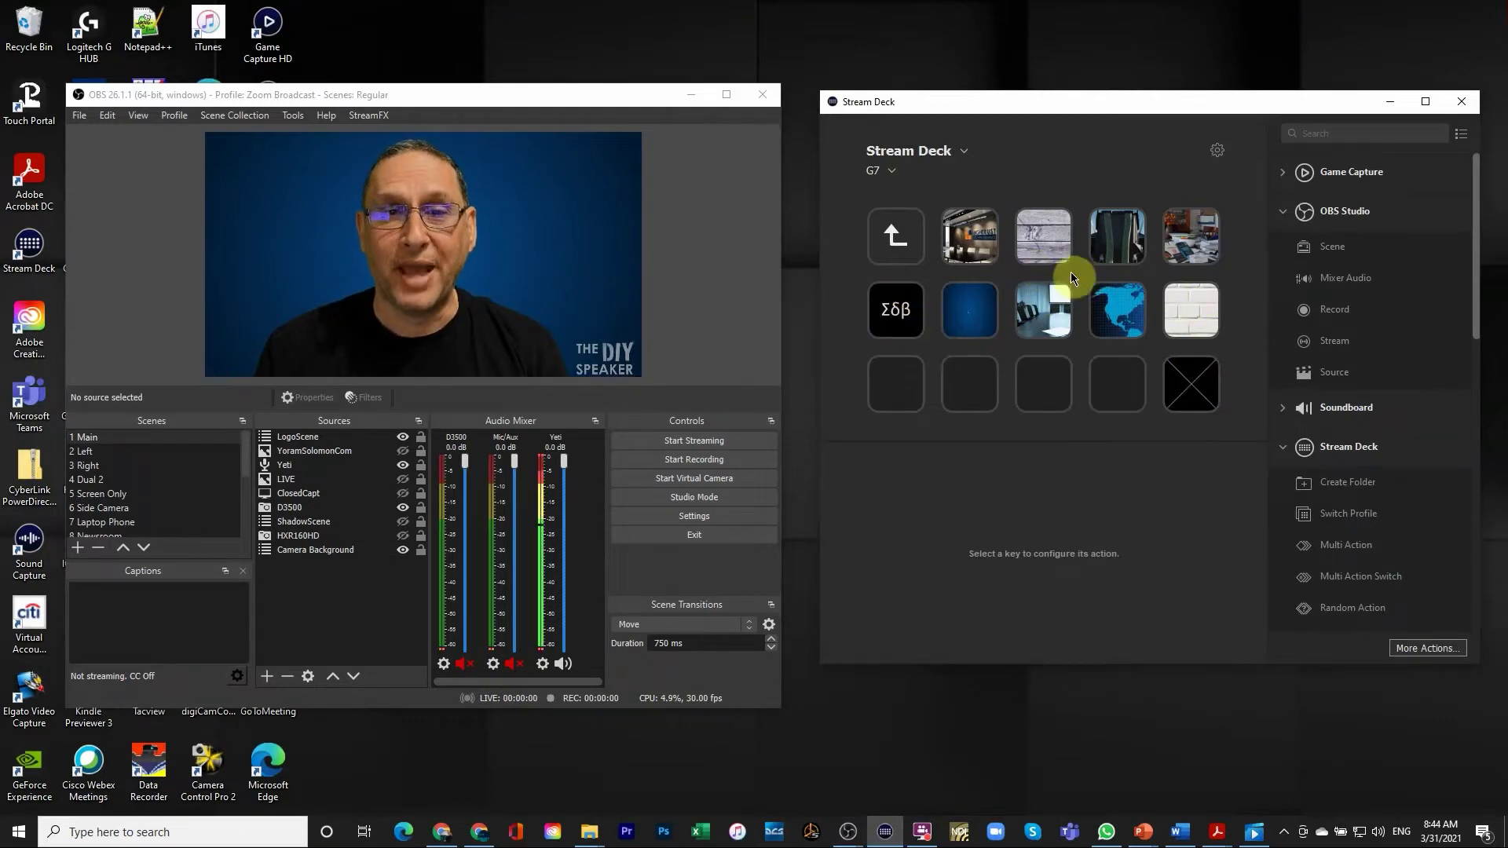
click(894, 238)
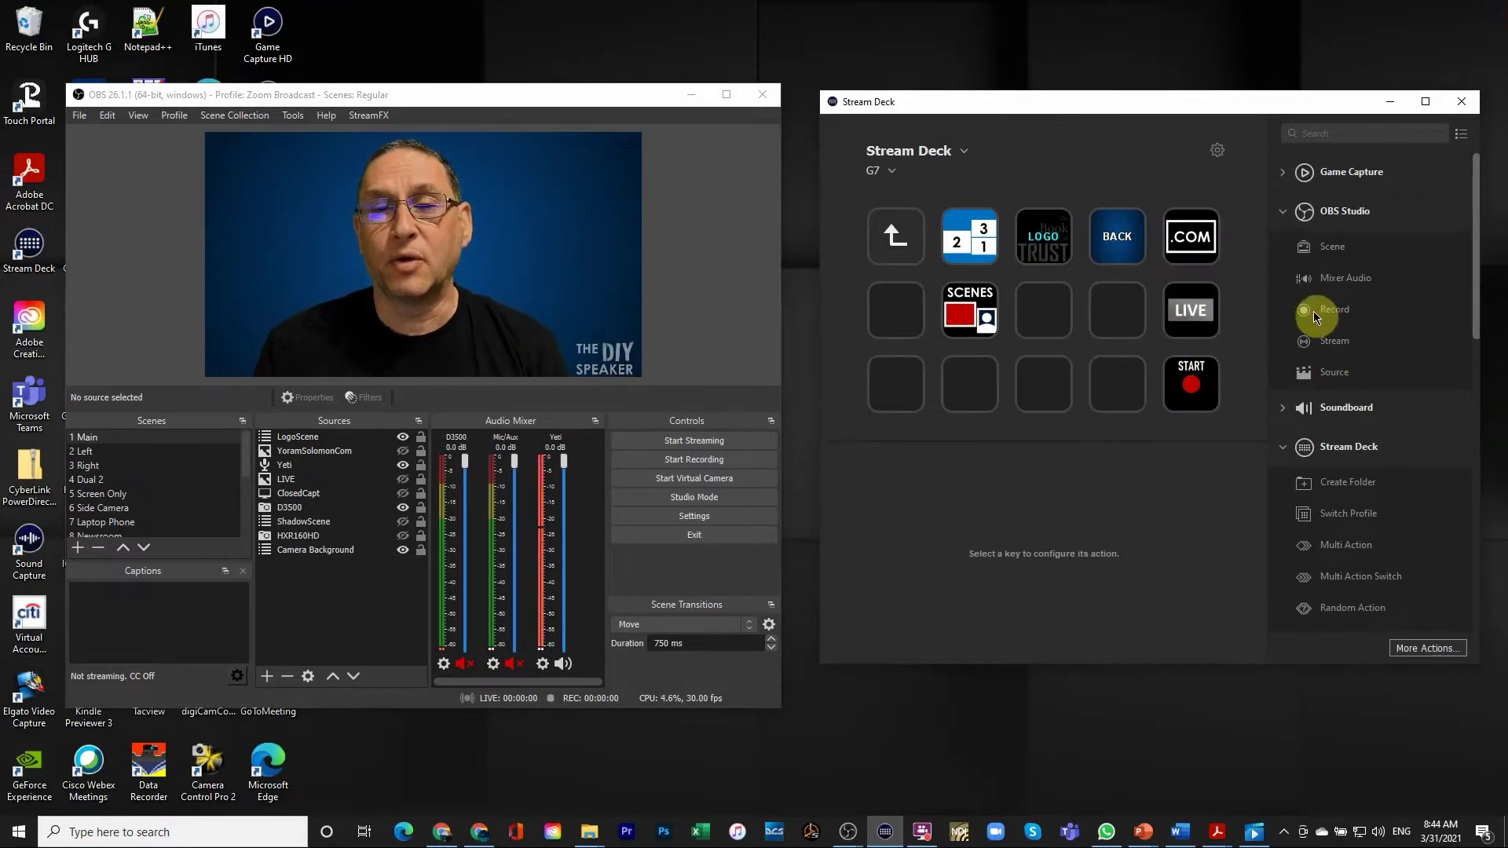
Toggle the START record key's preview between its red STOP and START states, ending on STOP
click(1184, 402)
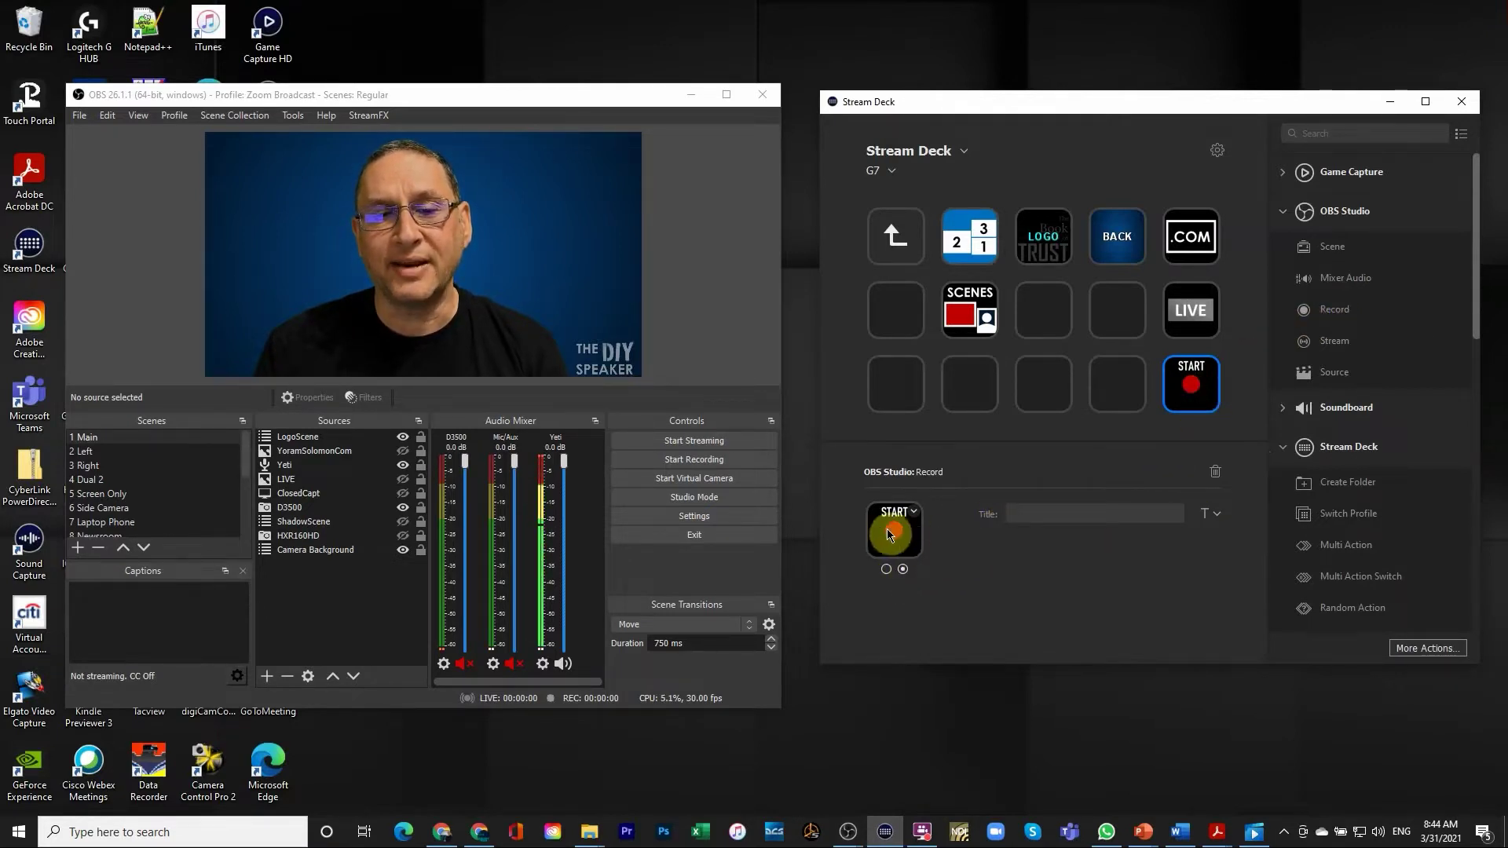
click(886, 568)
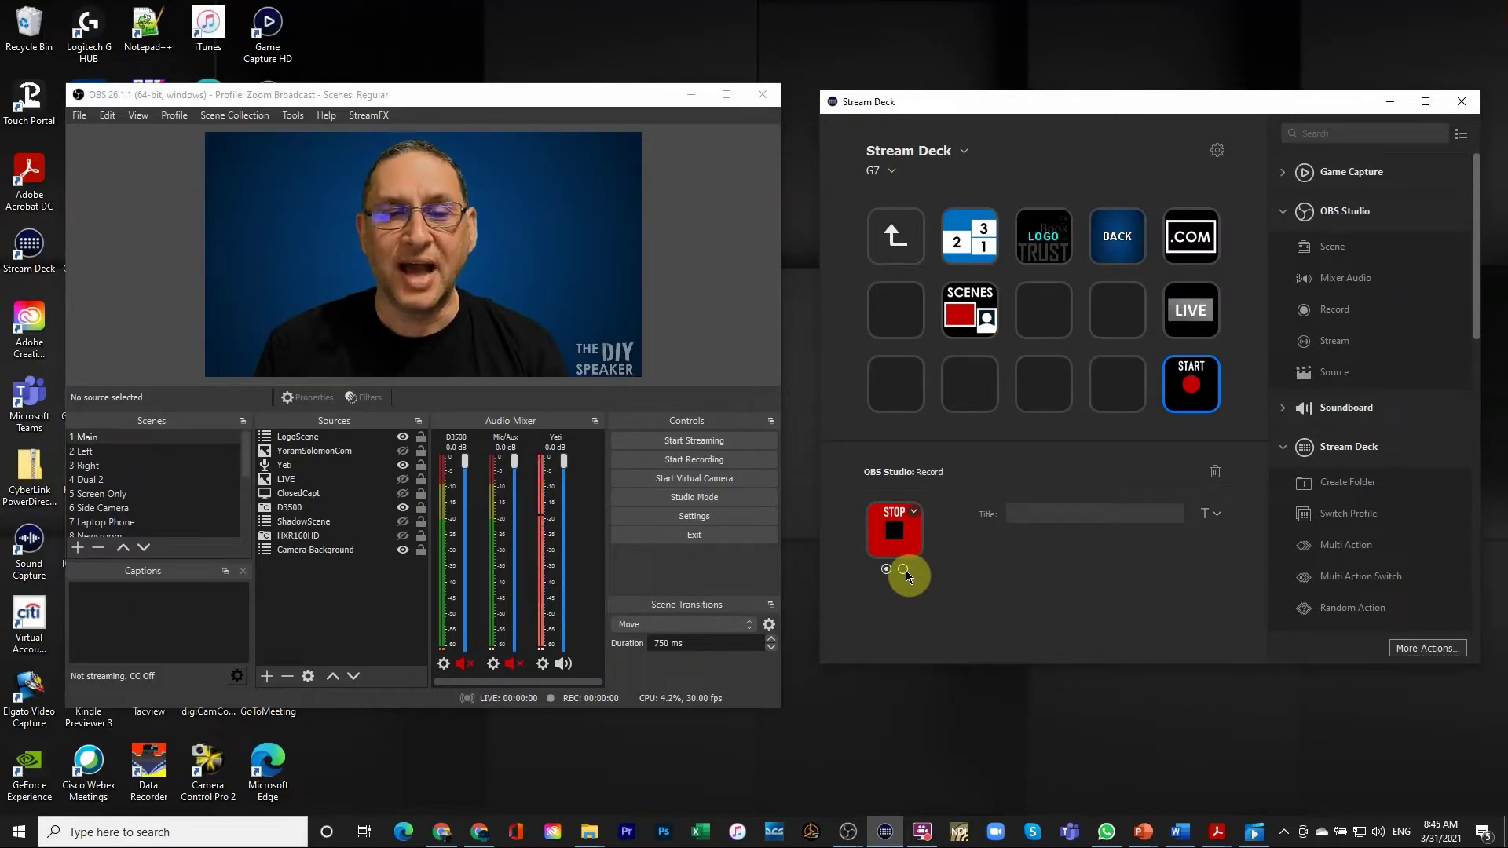
click(902, 569)
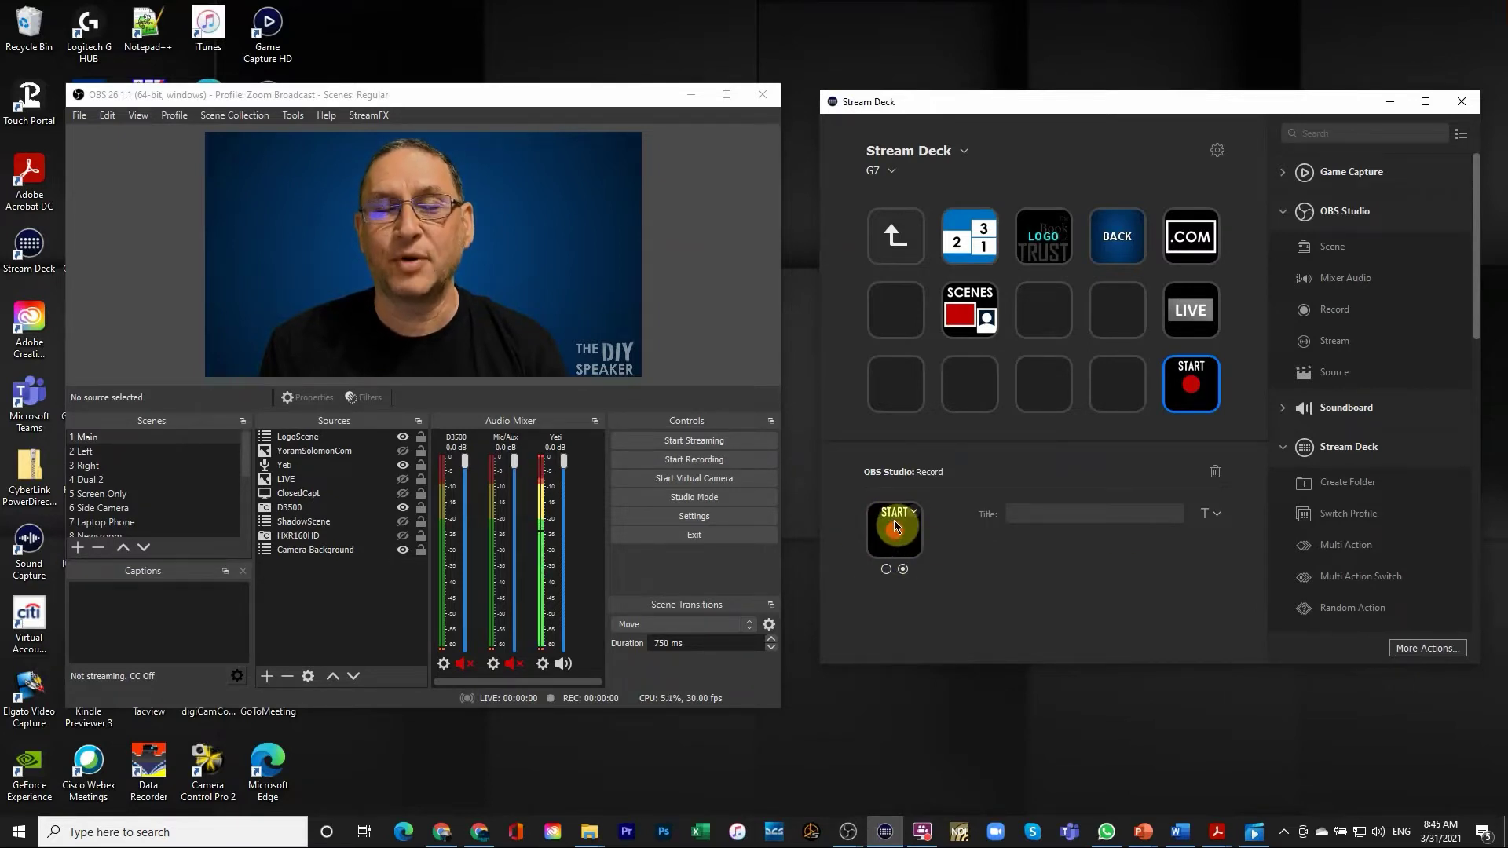
click(886, 569)
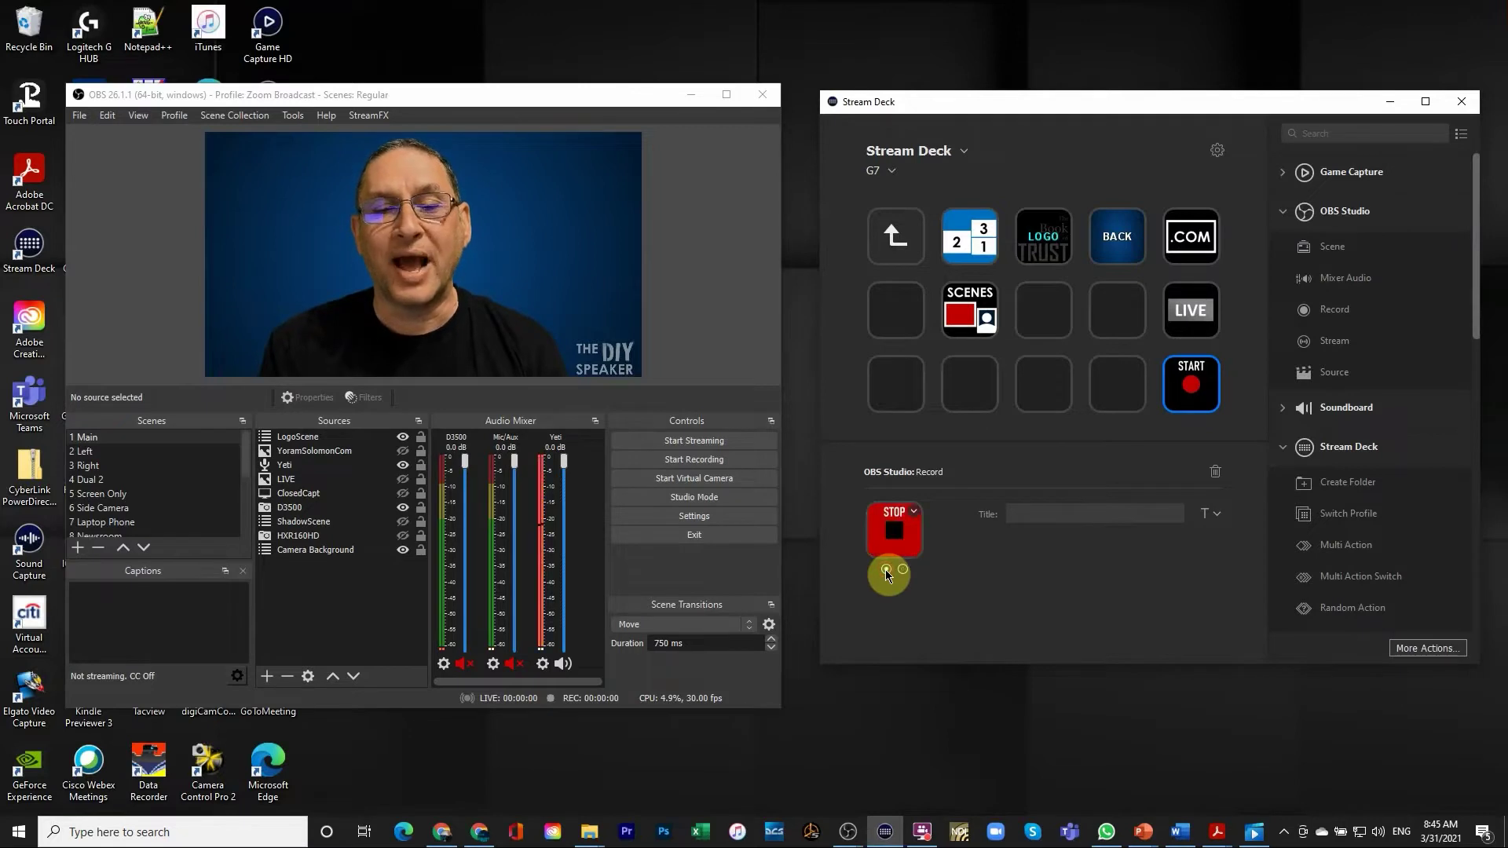
click(1185, 325)
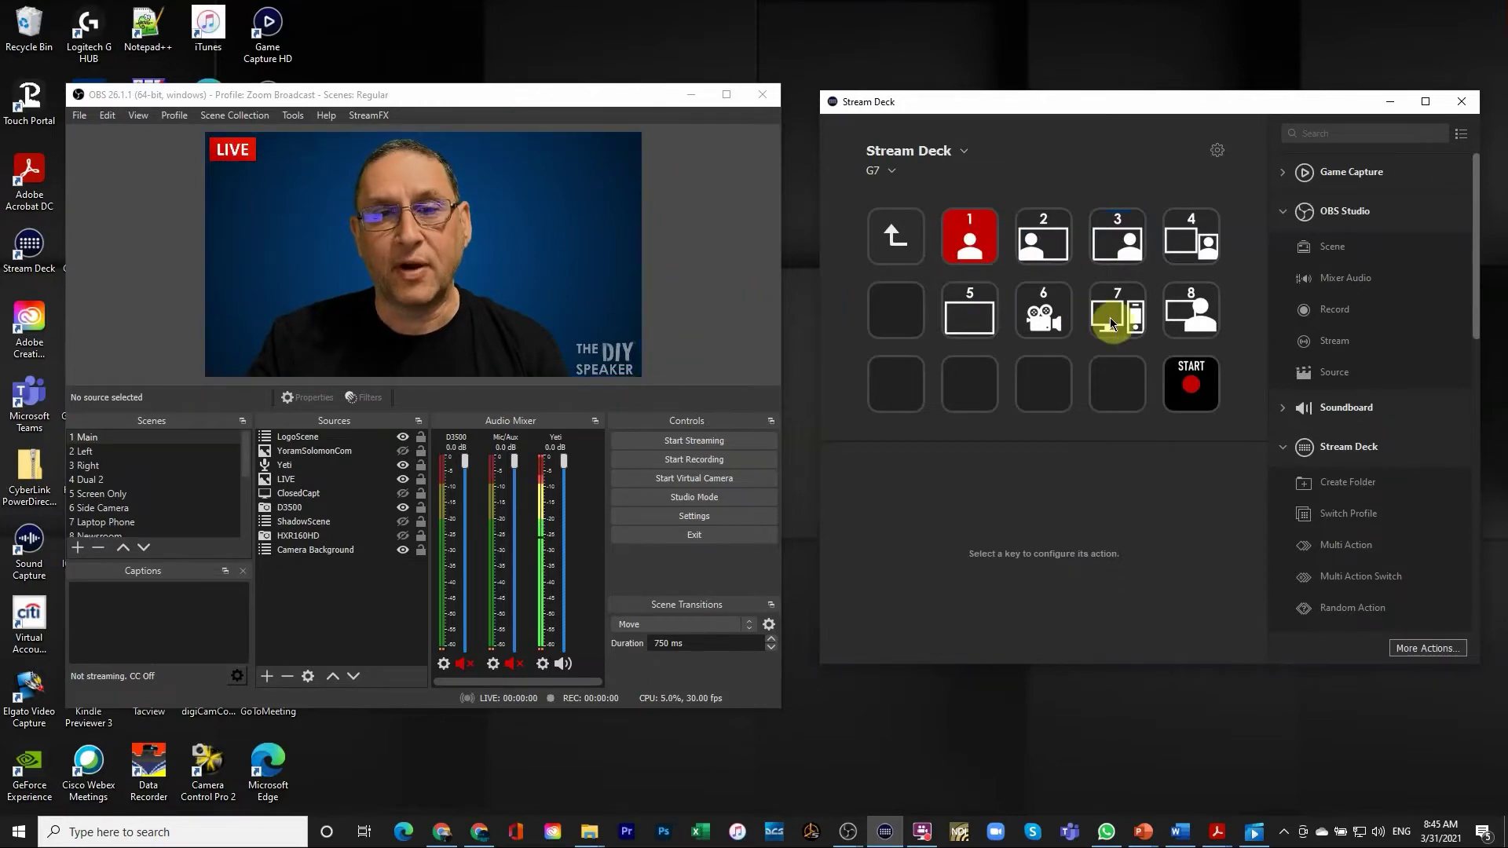
Select the LIVE key and switch its preview to the grey state
click(1111, 323)
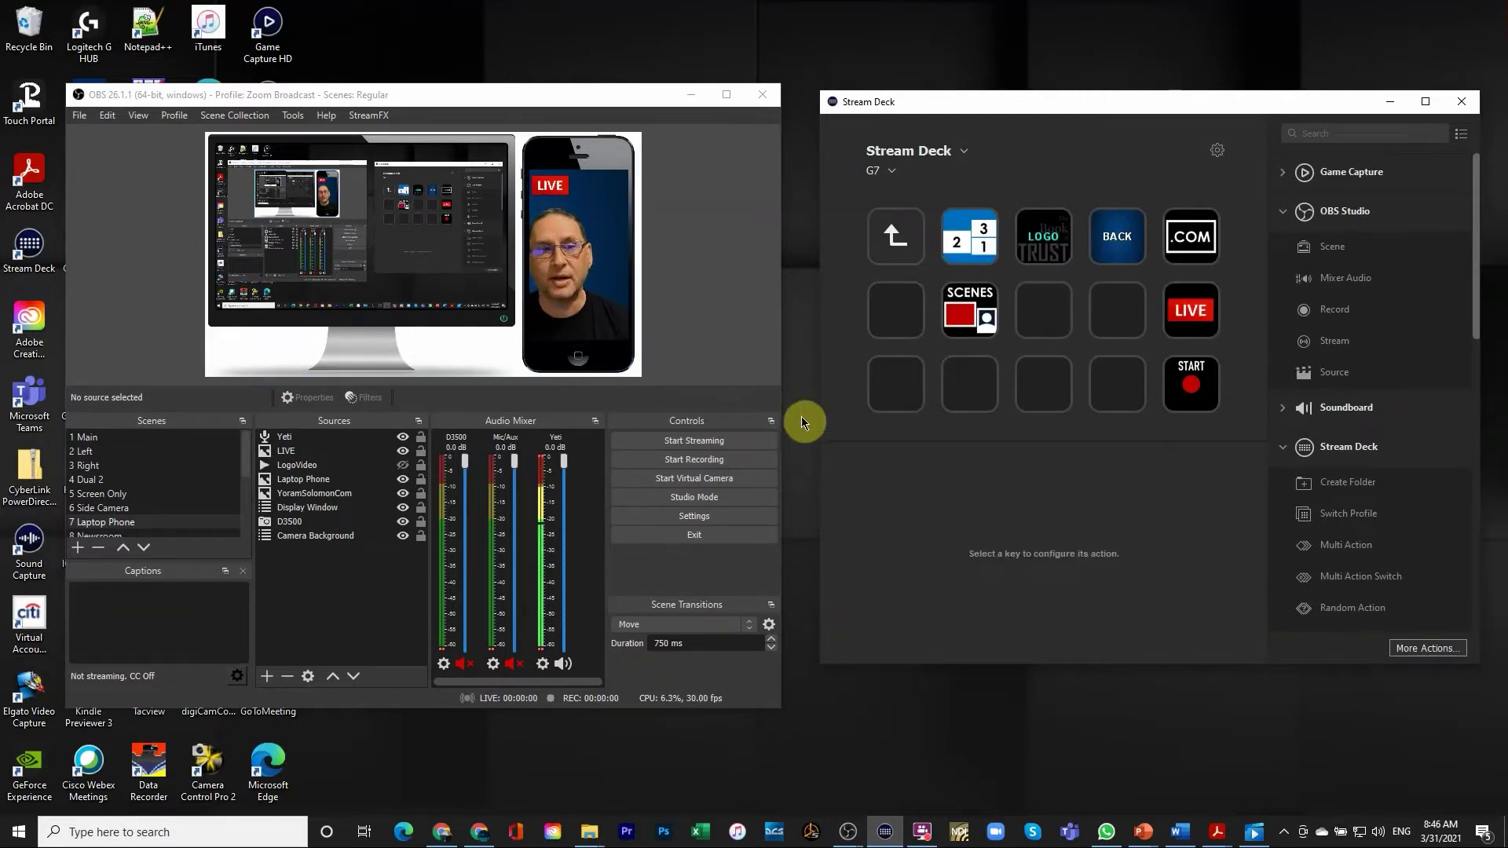
click(1185, 291)
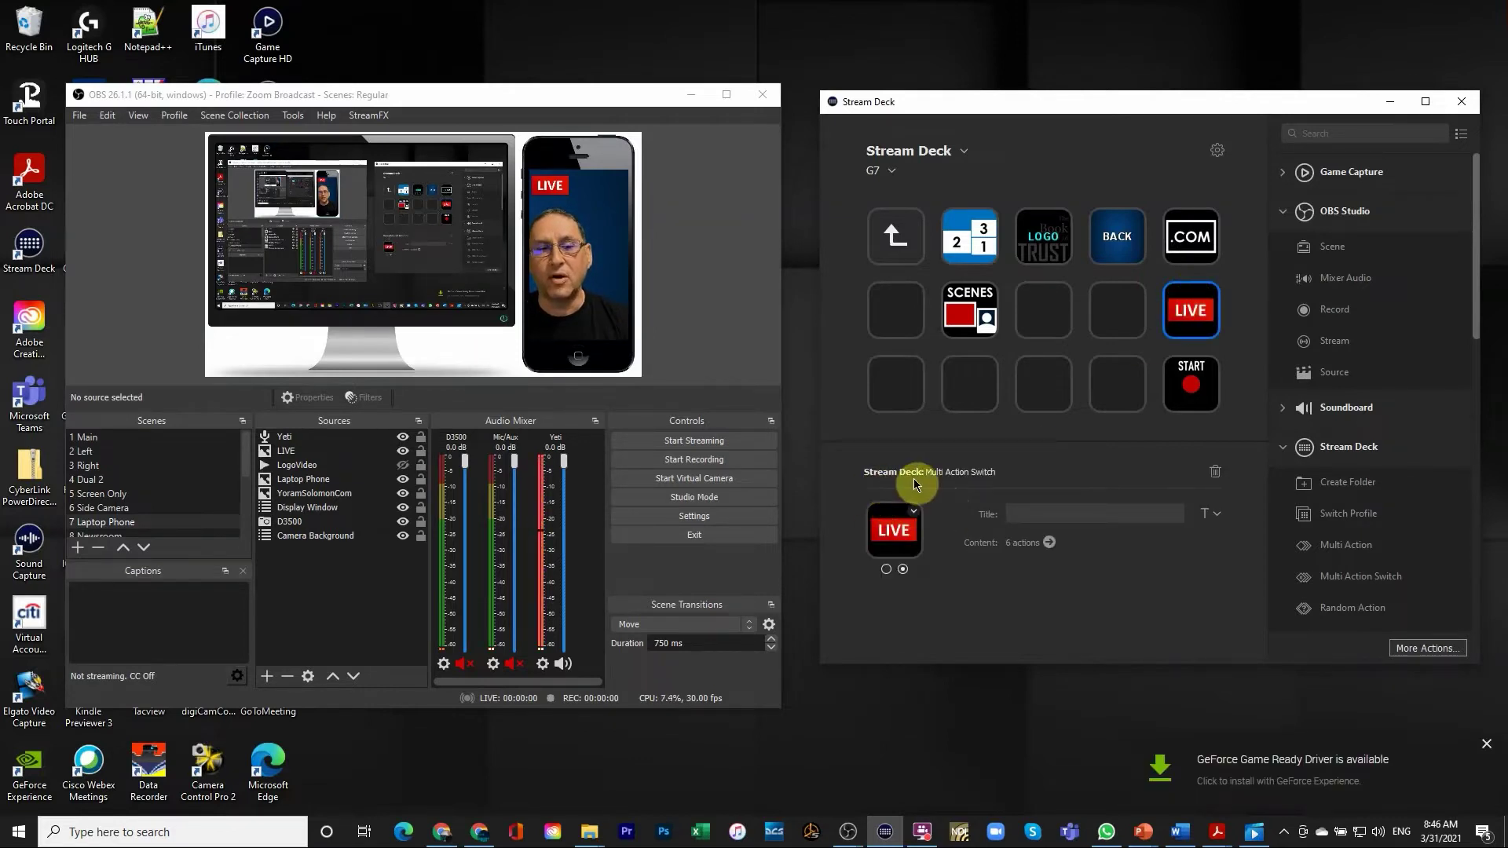
click(886, 569)
click(902, 568)
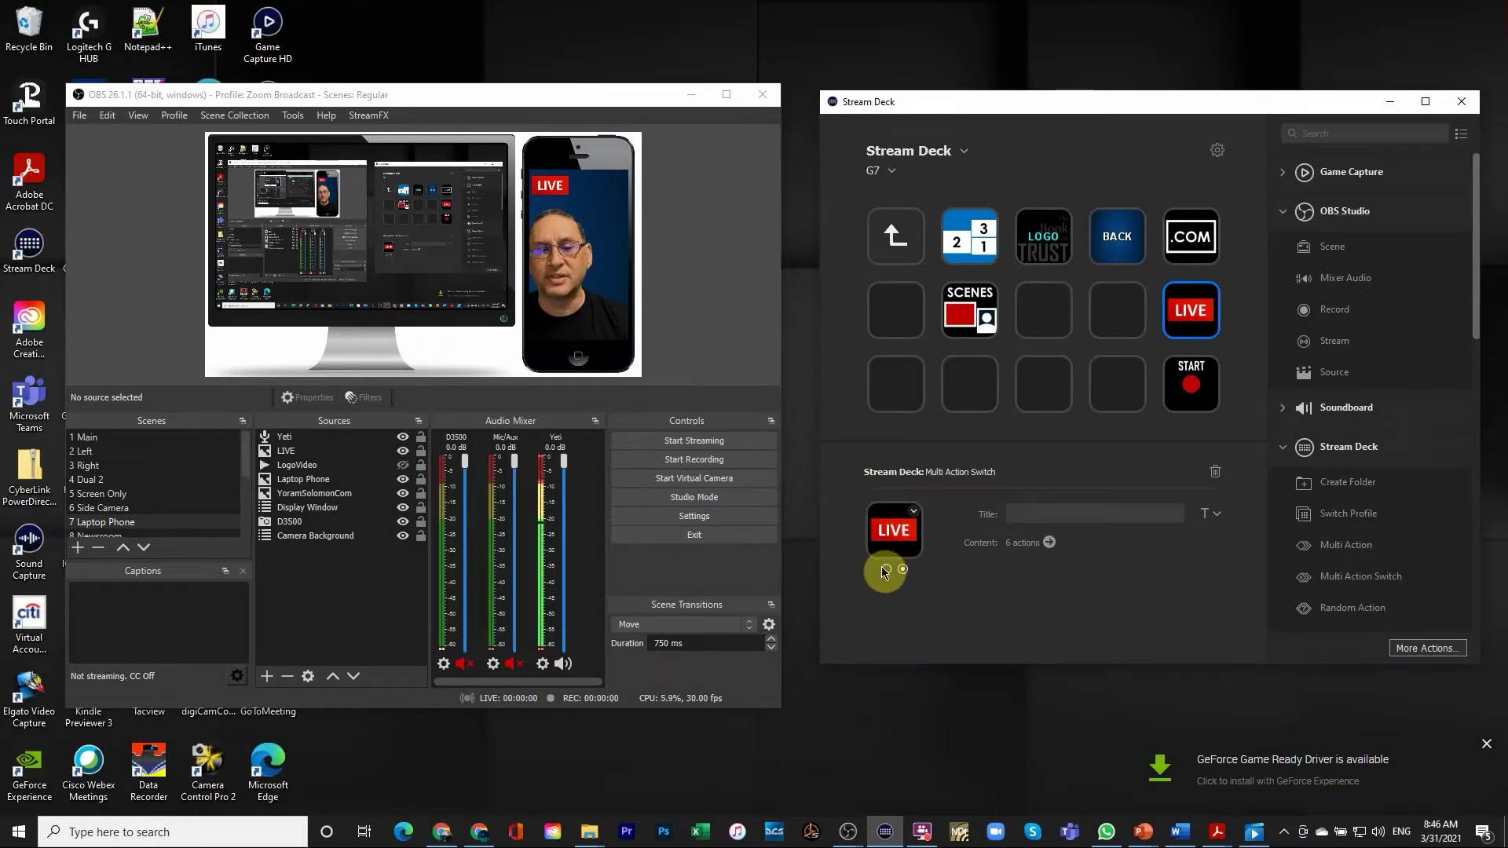
click(885, 569)
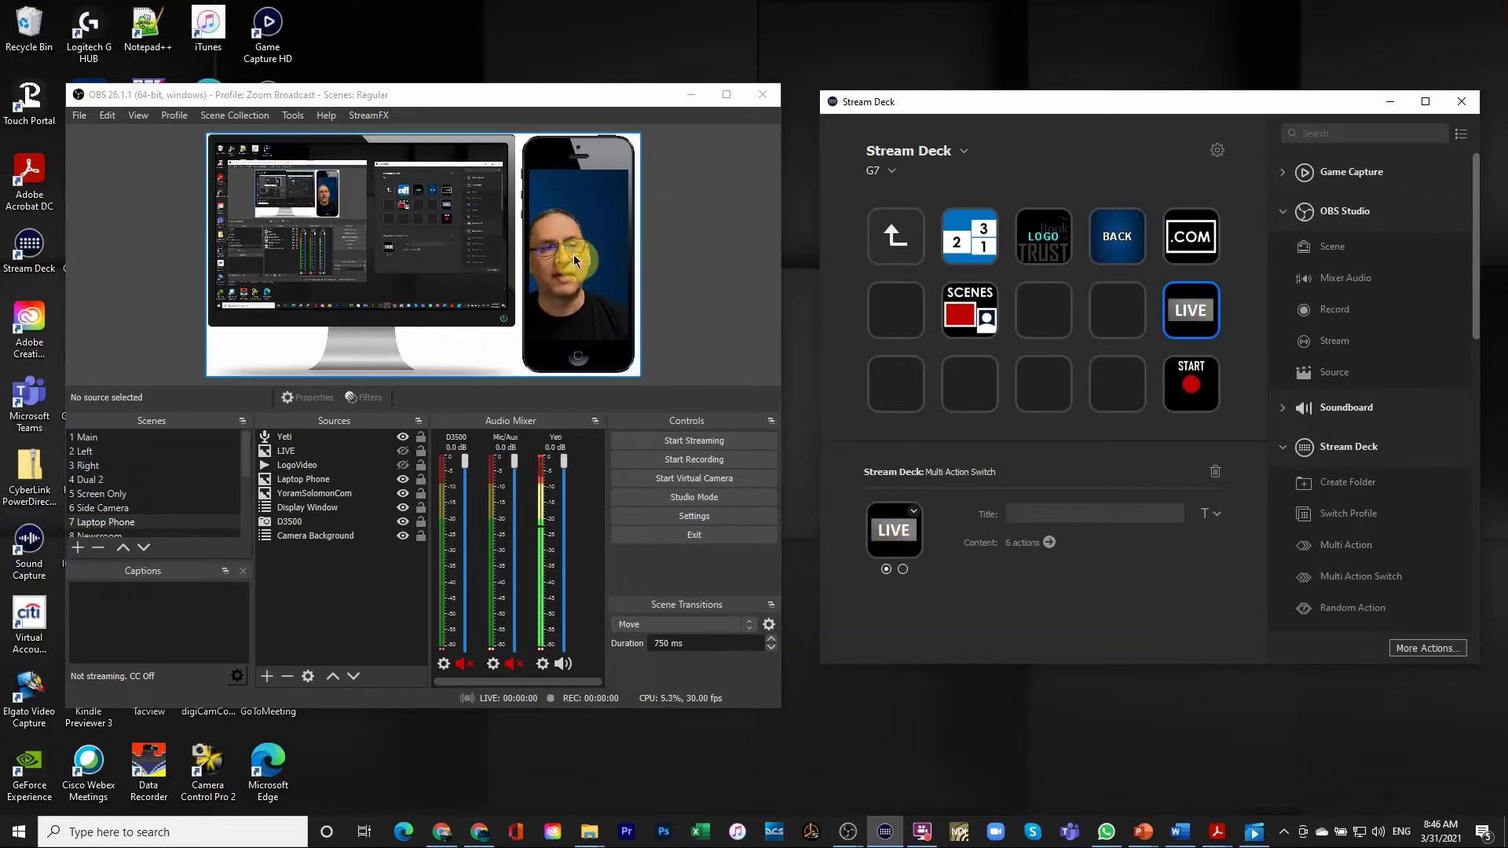
Open and cancel the LIVE key's image picker, then open its list of six actions
click(897, 536)
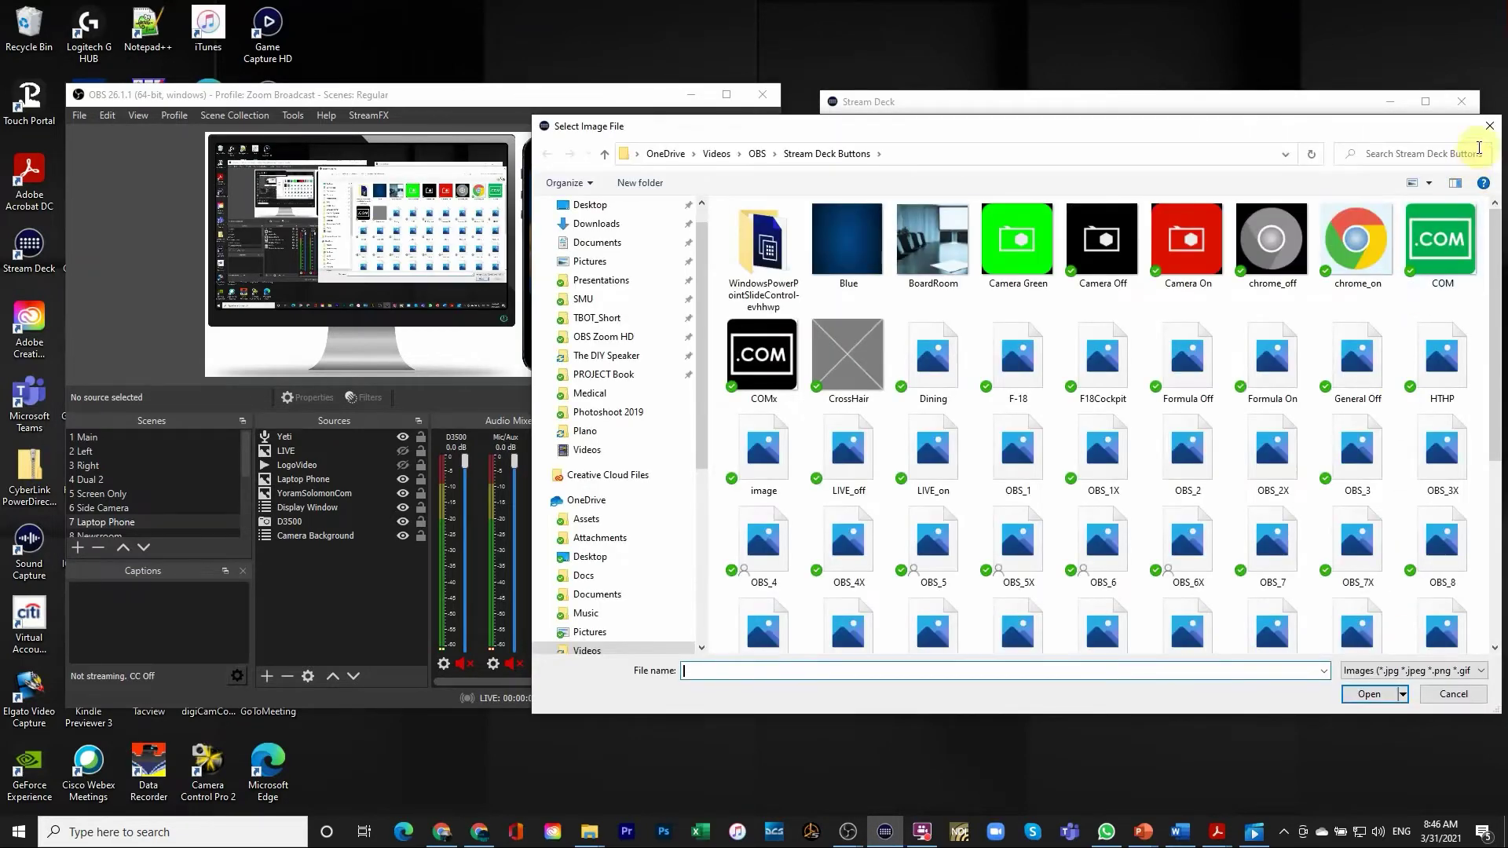
click(1489, 126)
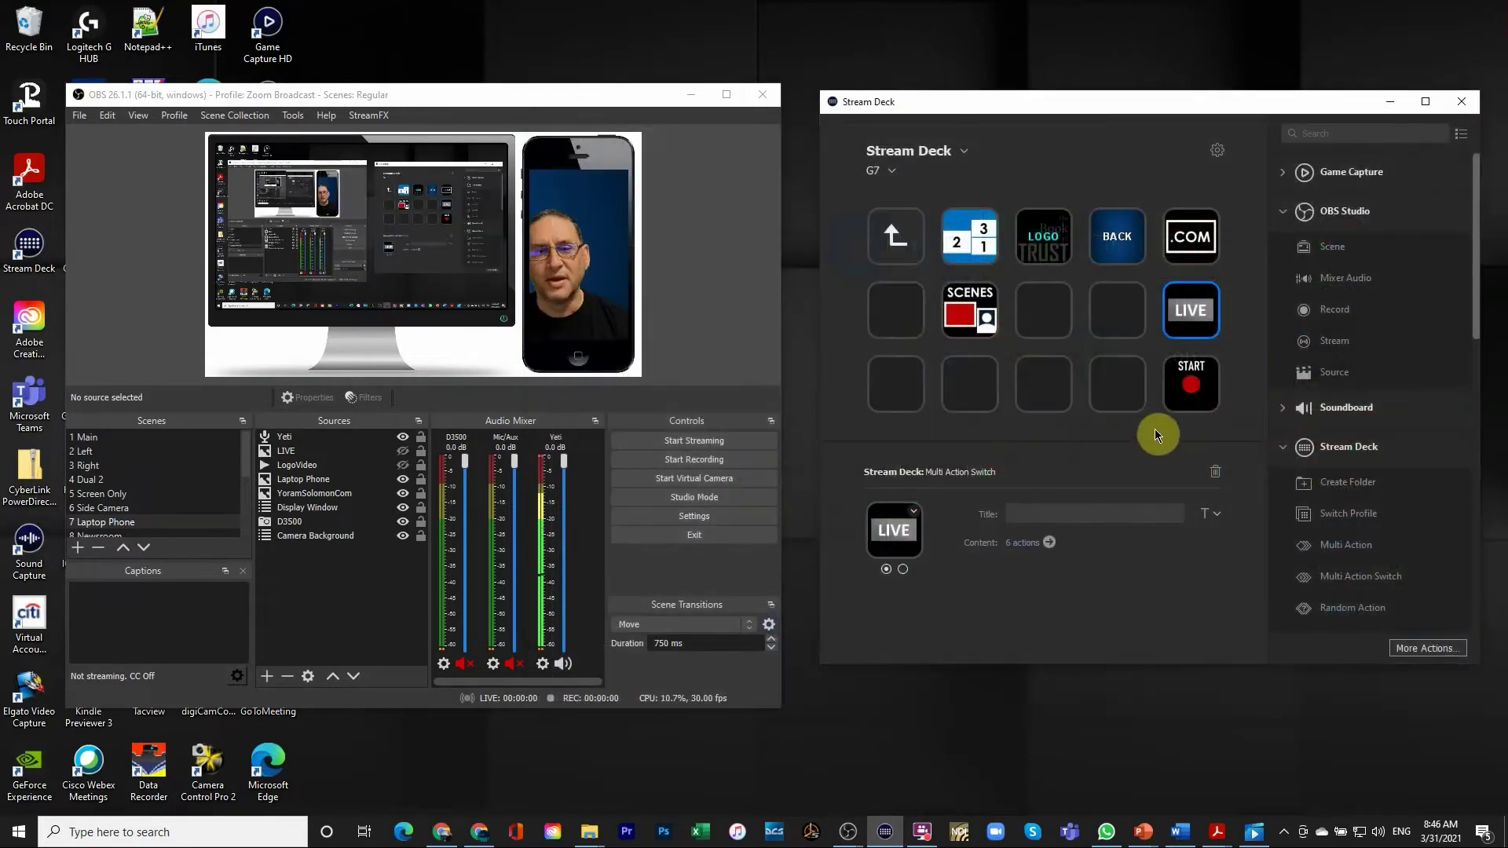
double_click(1191, 313)
Inspect the first action set for 1 Main, and toggle the LIVE source on and off in OBS's Main scene
click(1191, 318)
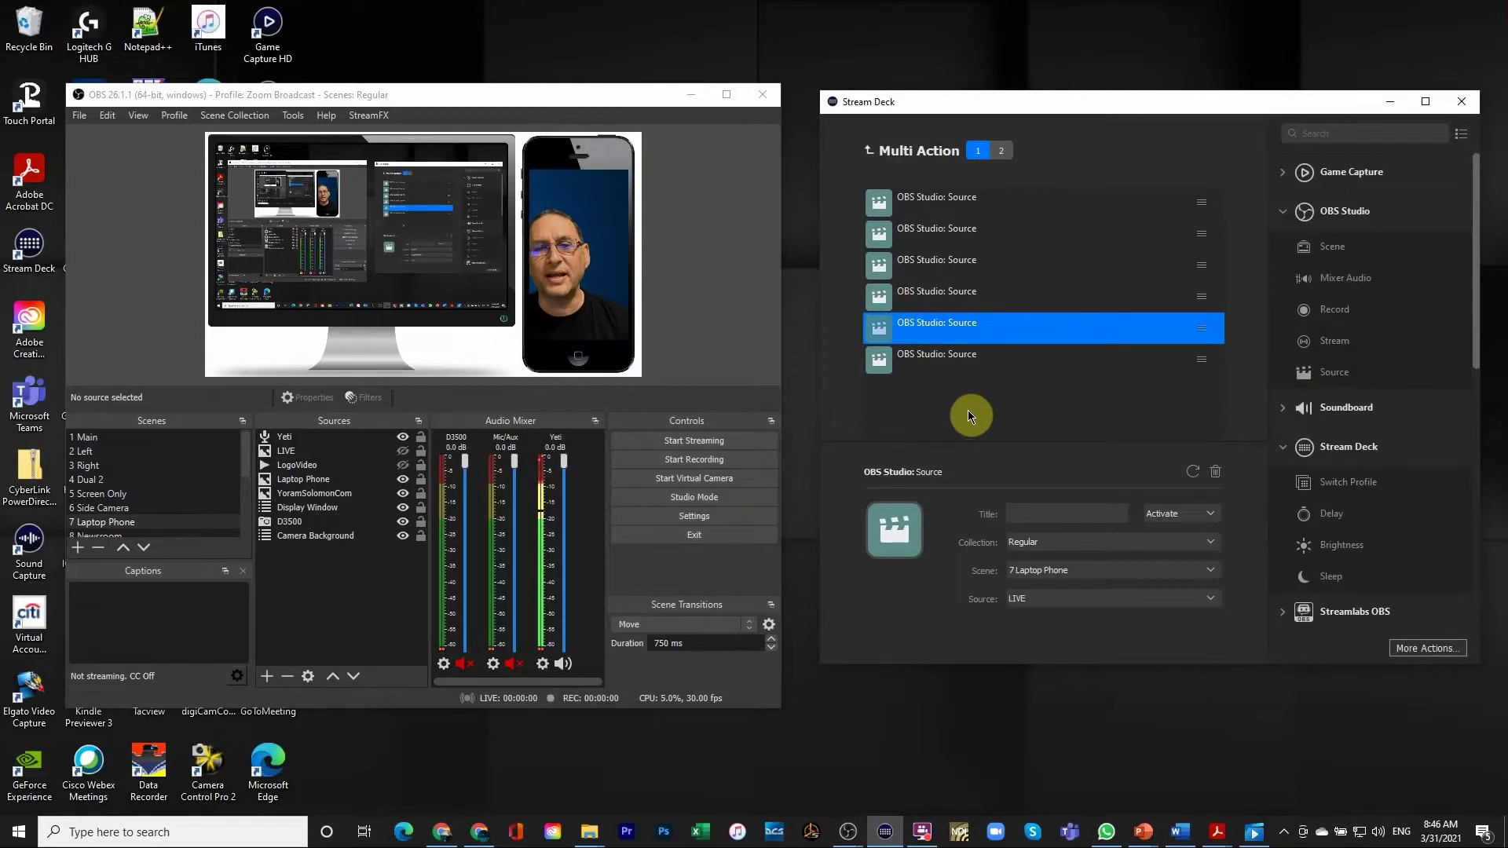
click(922, 205)
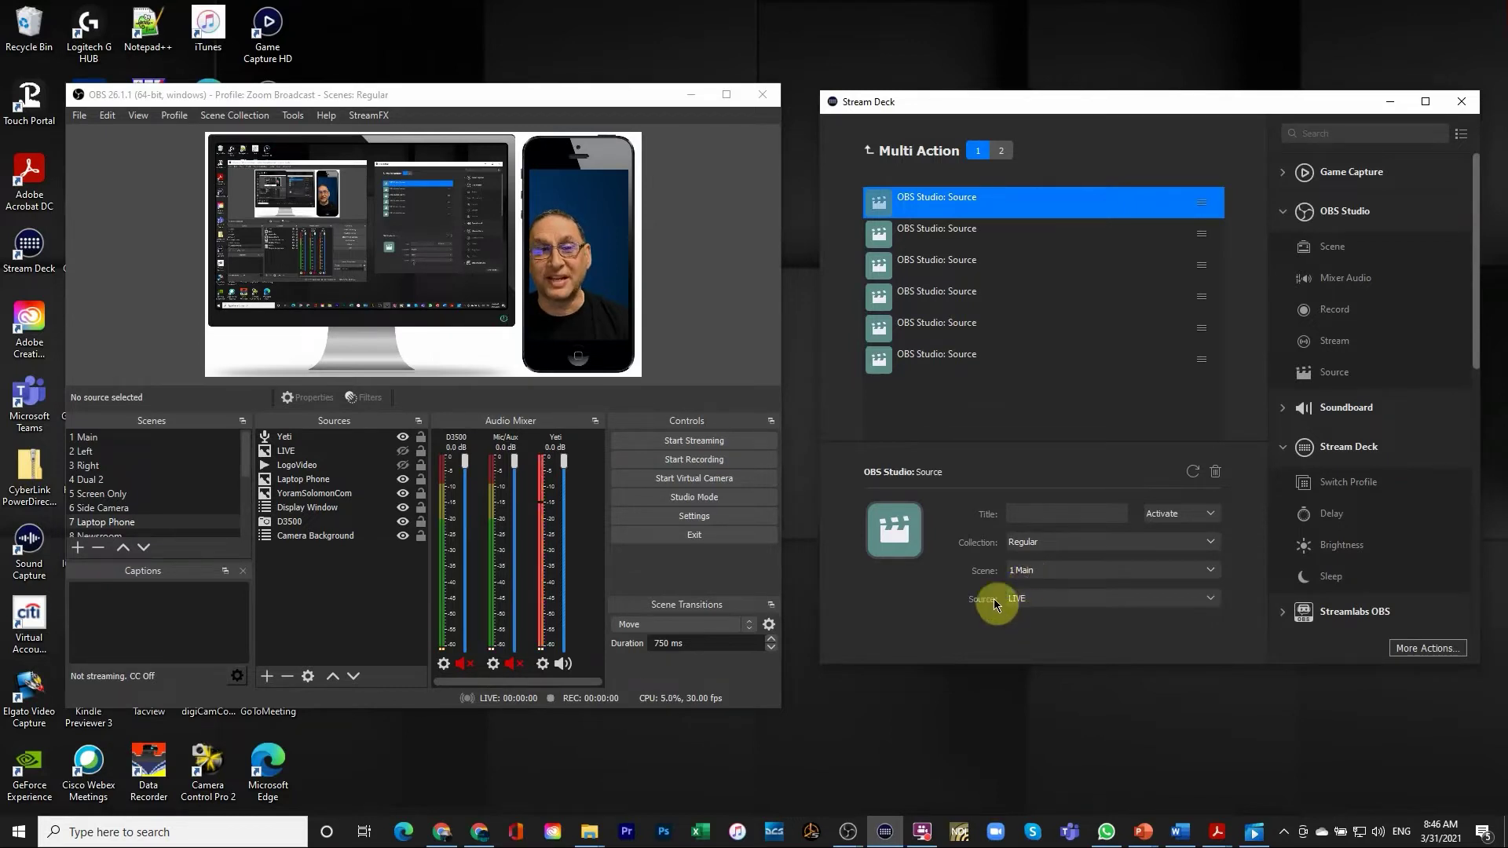
click(83, 440)
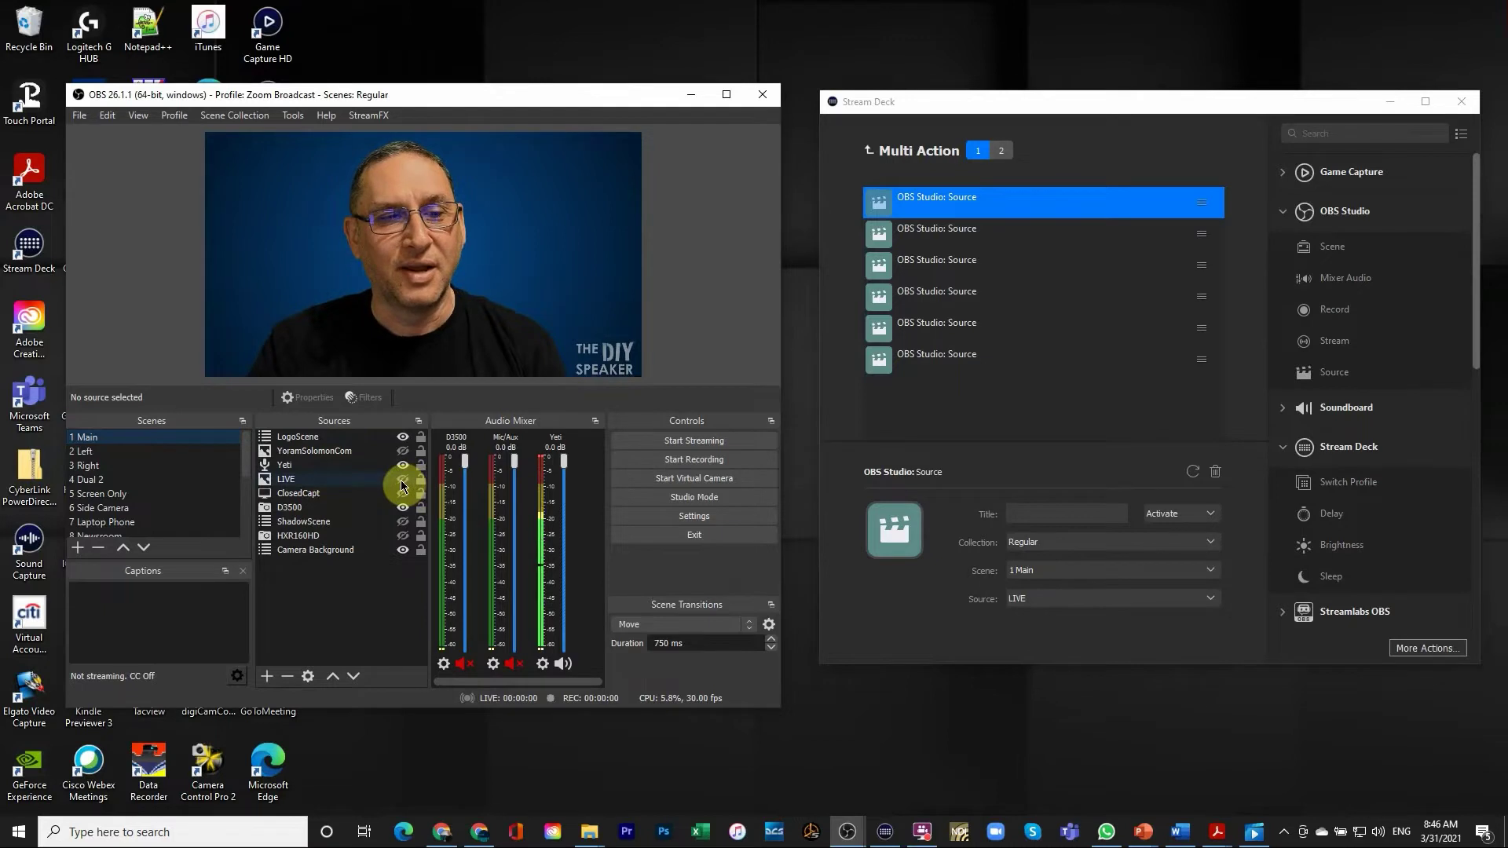
click(403, 479)
click(402, 480)
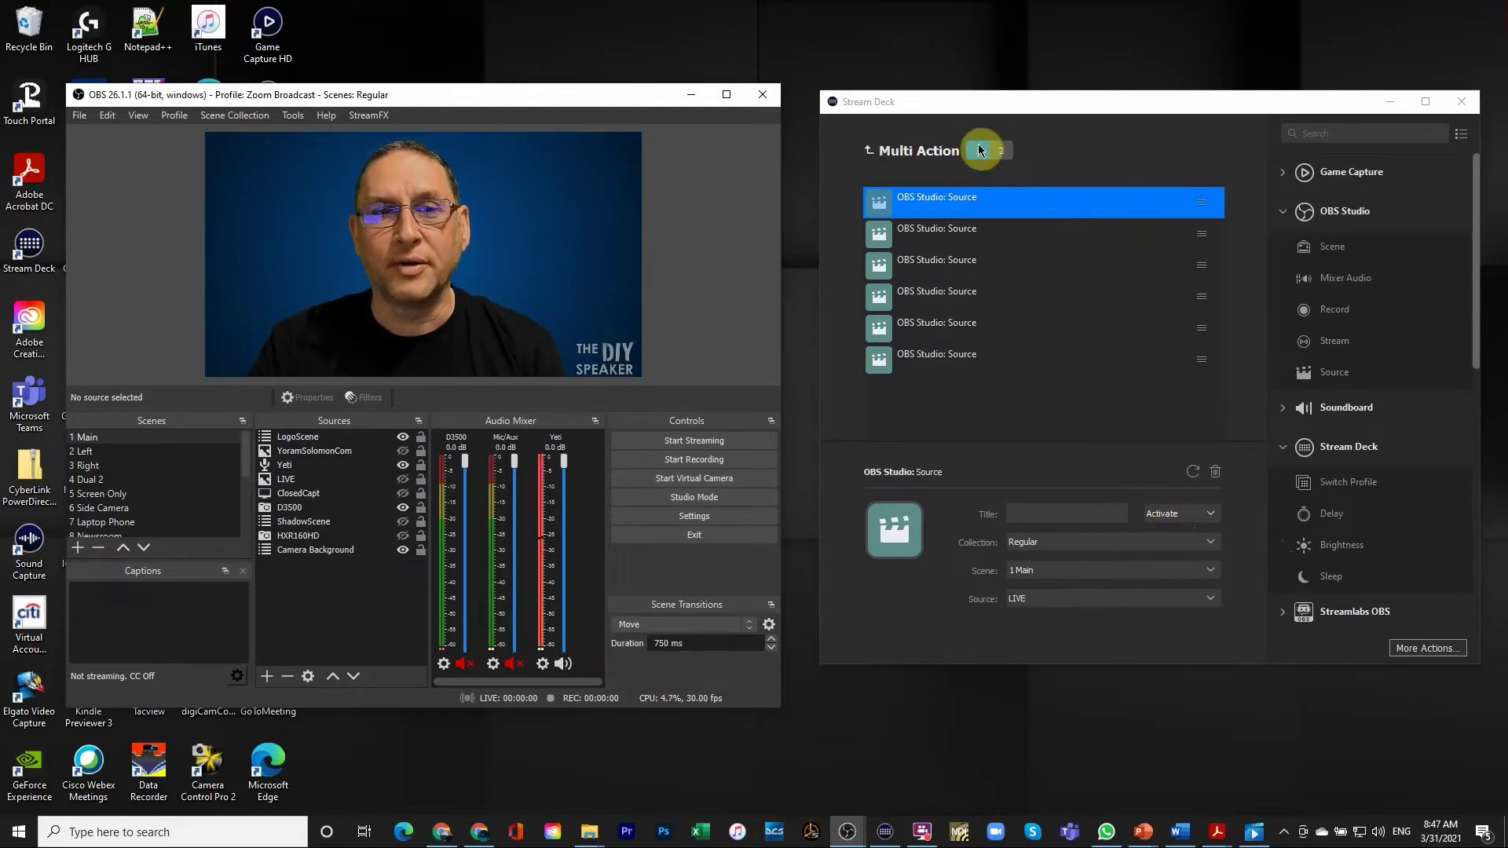
Check the remaining actions for 2 Left, 3 Right, 4 Dual 2, 7 Laptop Phone and 8 Newsroom, then exit
click(964, 237)
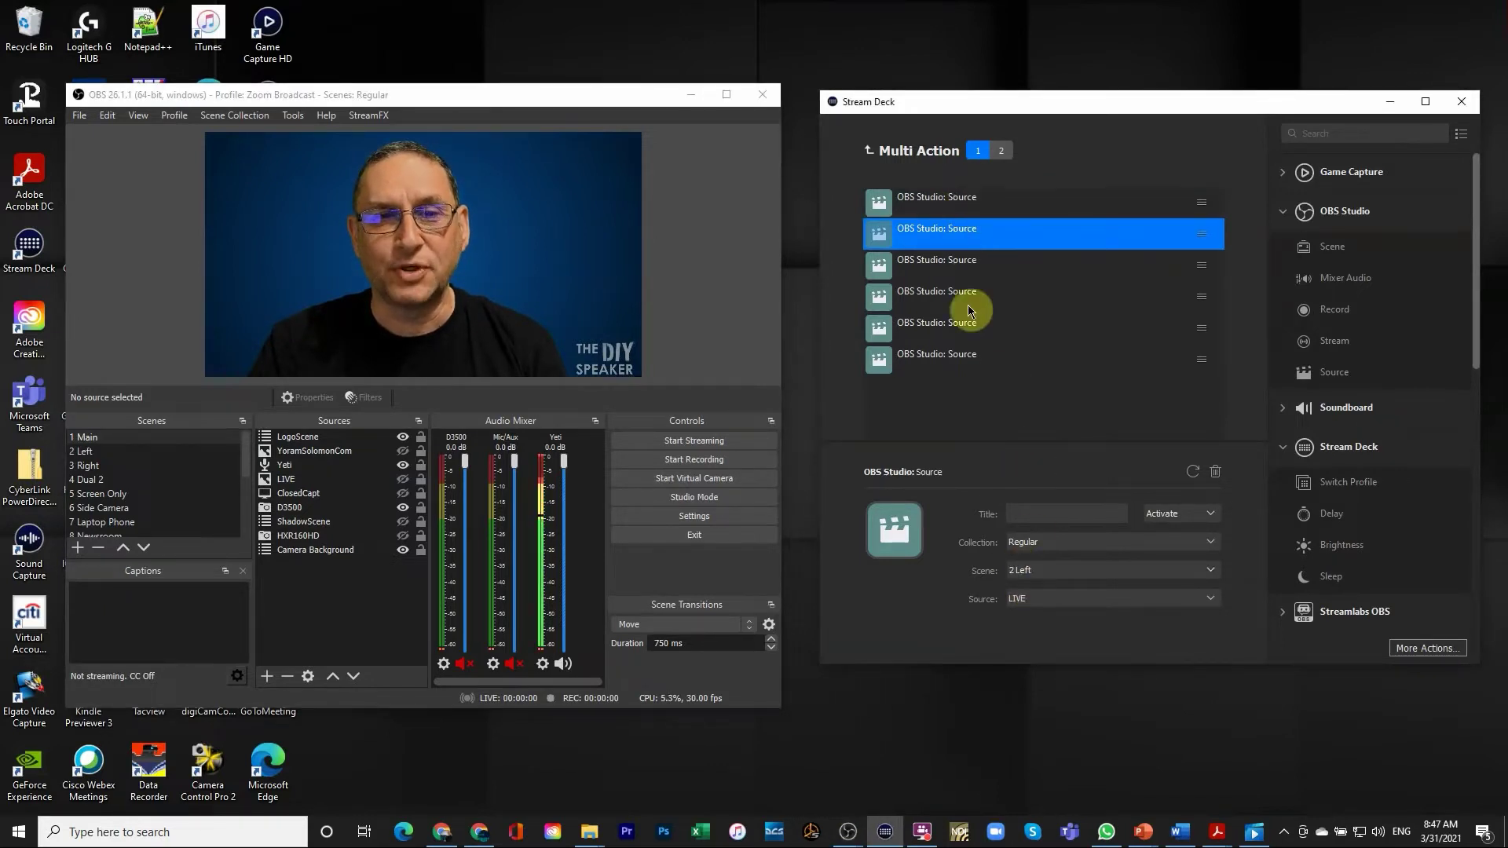
click(962, 271)
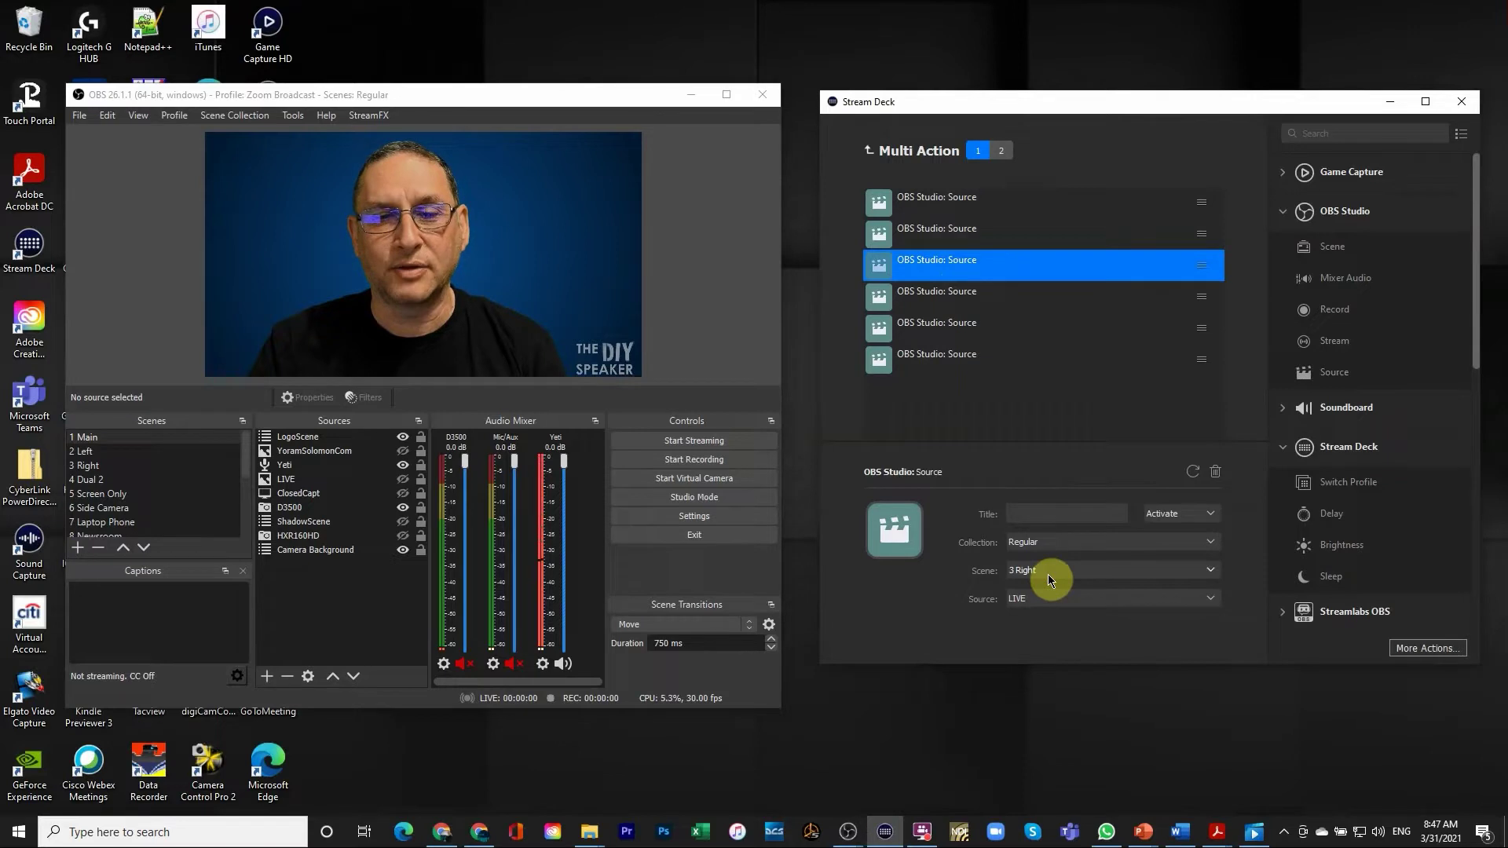
click(920, 299)
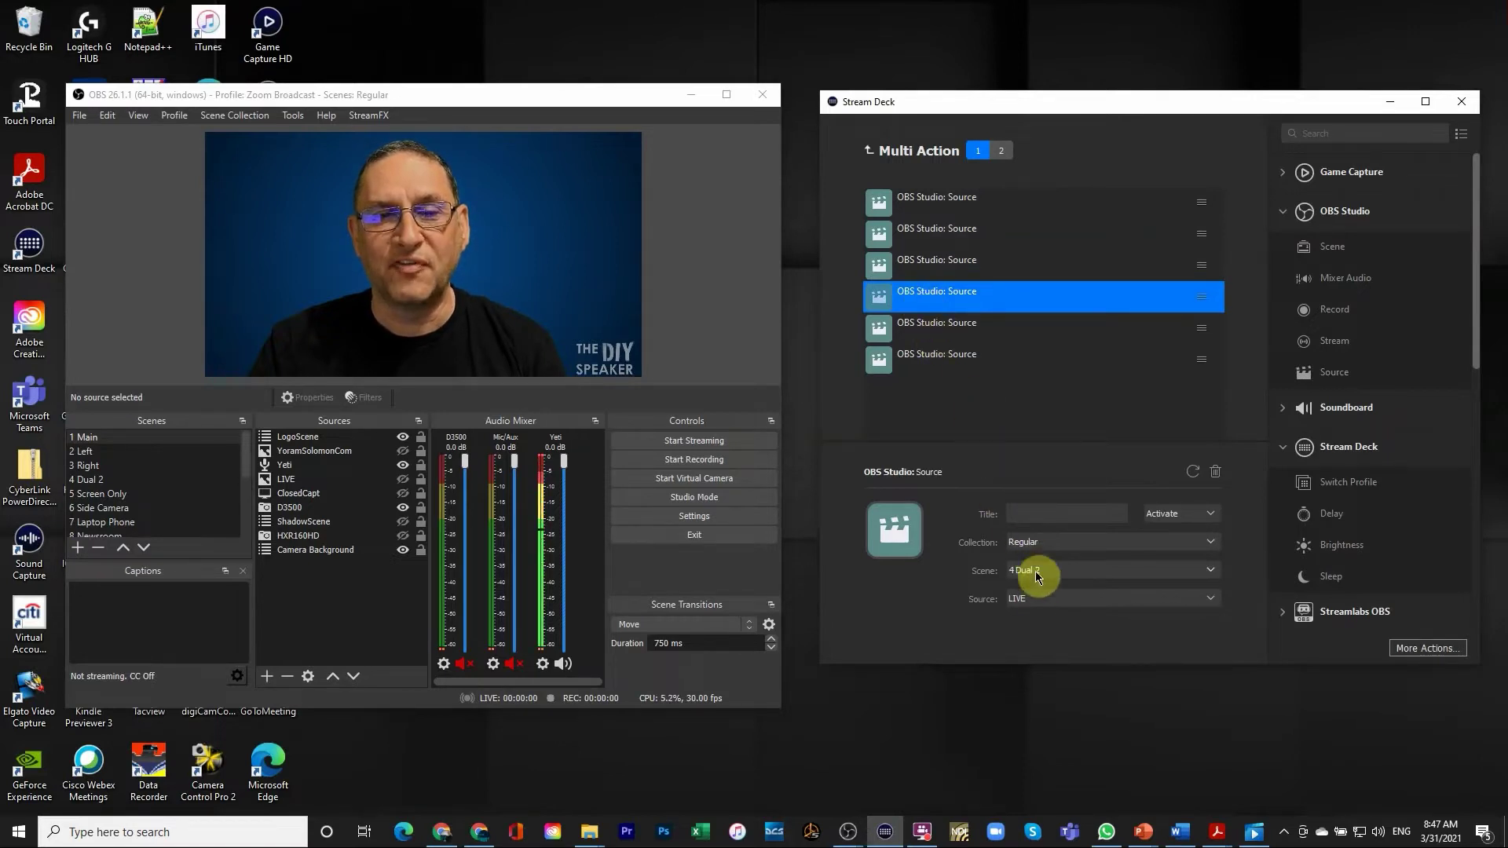
click(950, 336)
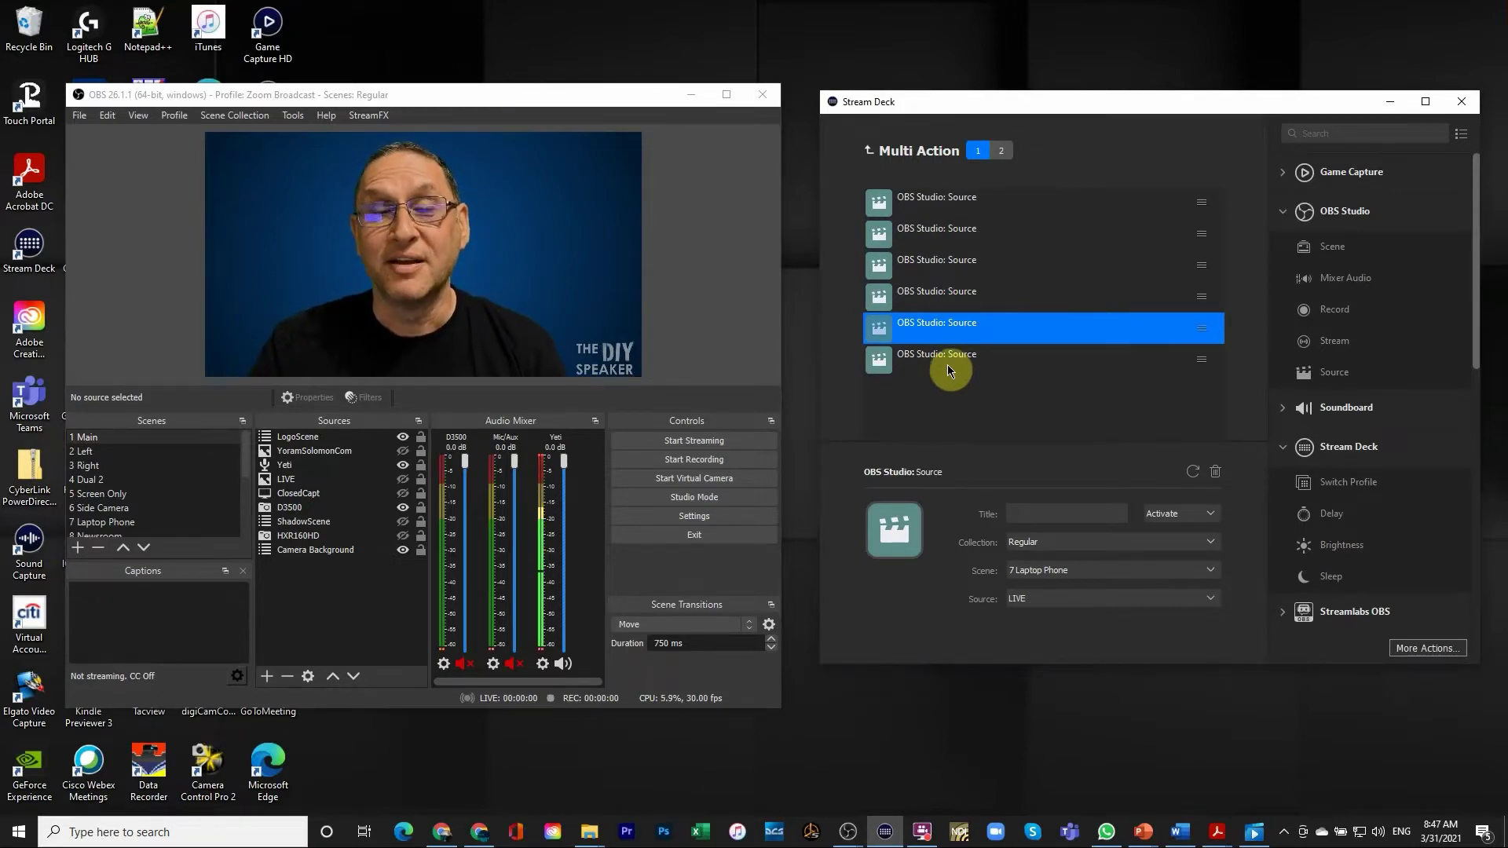
click(947, 364)
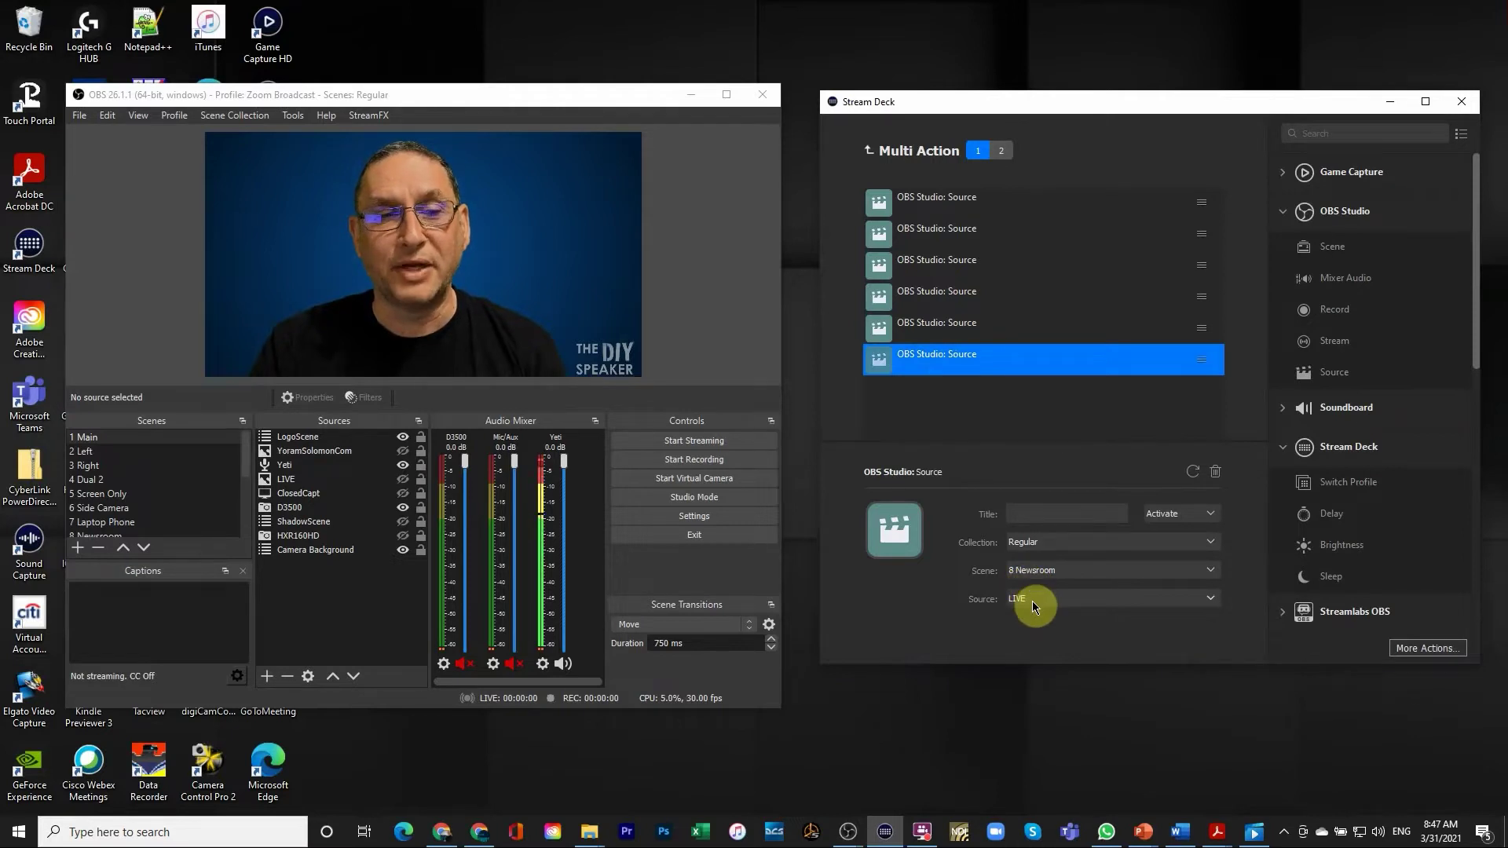
key(Escape)
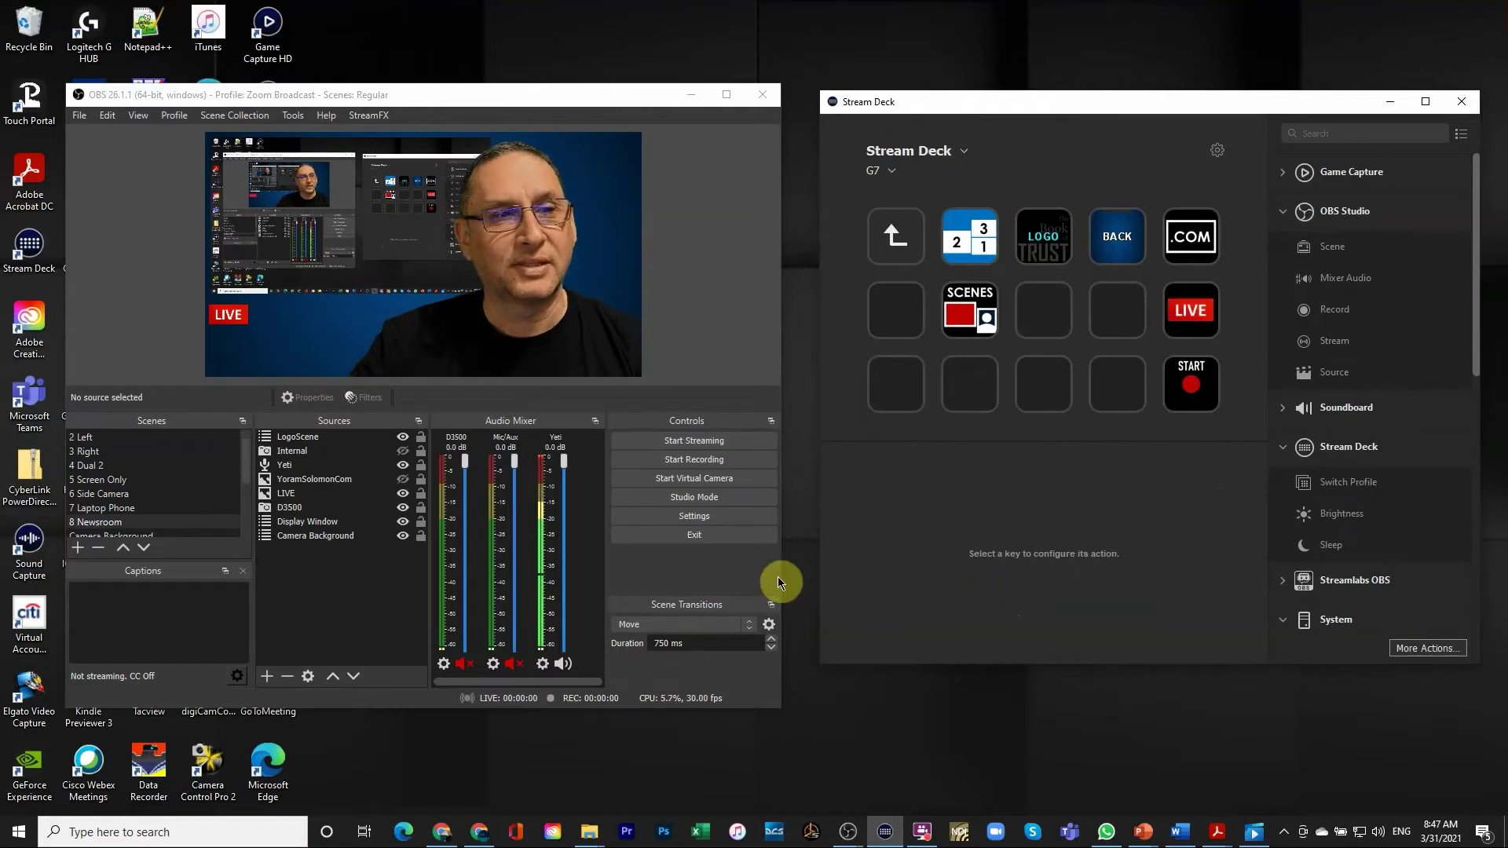
Reopen the LIVE key's actions and compare state 2's Deactivate LIVE action with state 1's activation
click(1188, 311)
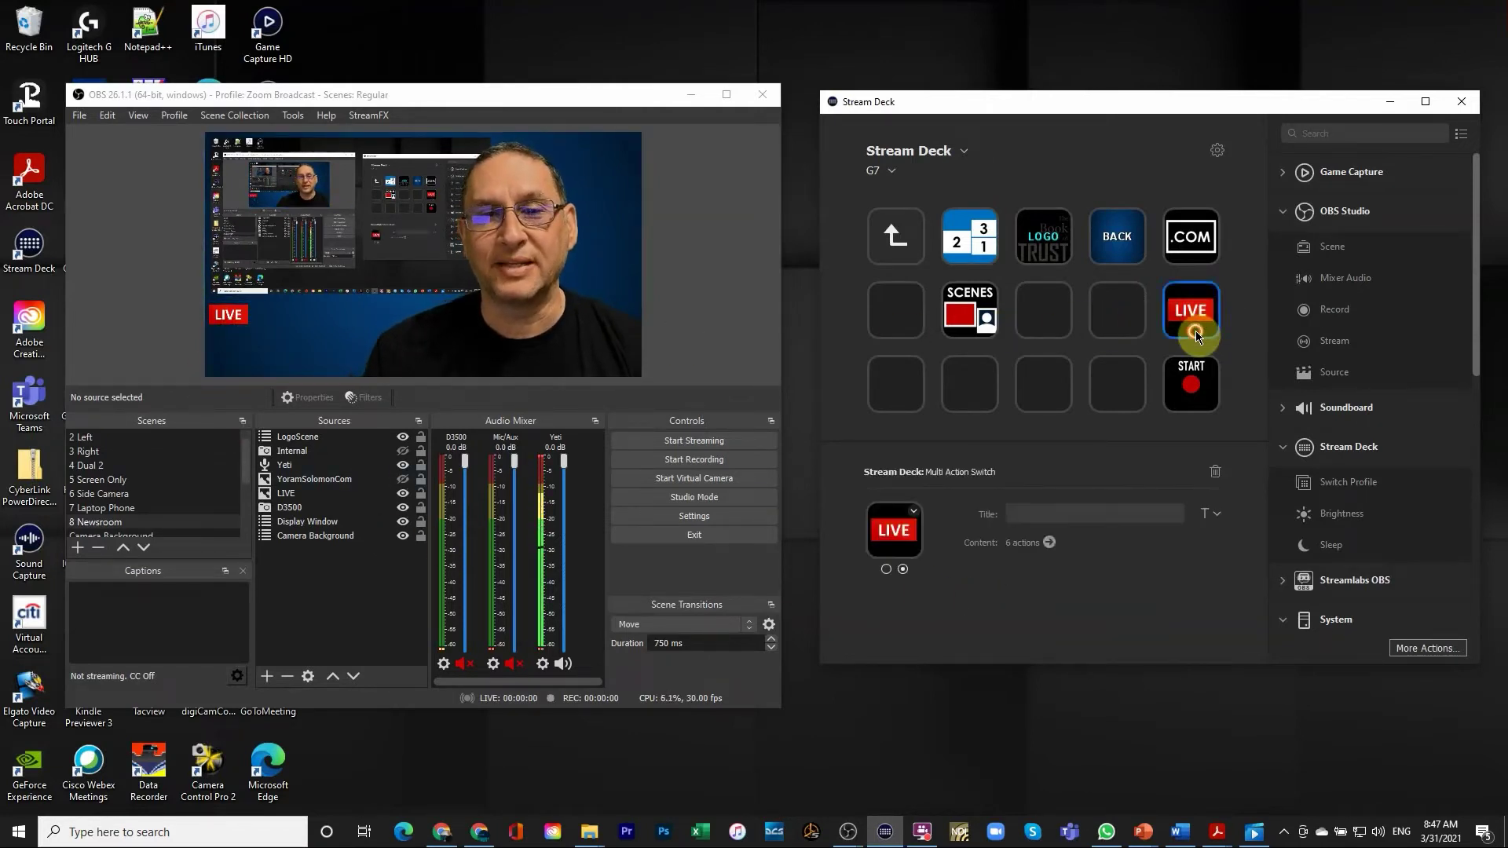
double_click(1195, 333)
click(1004, 152)
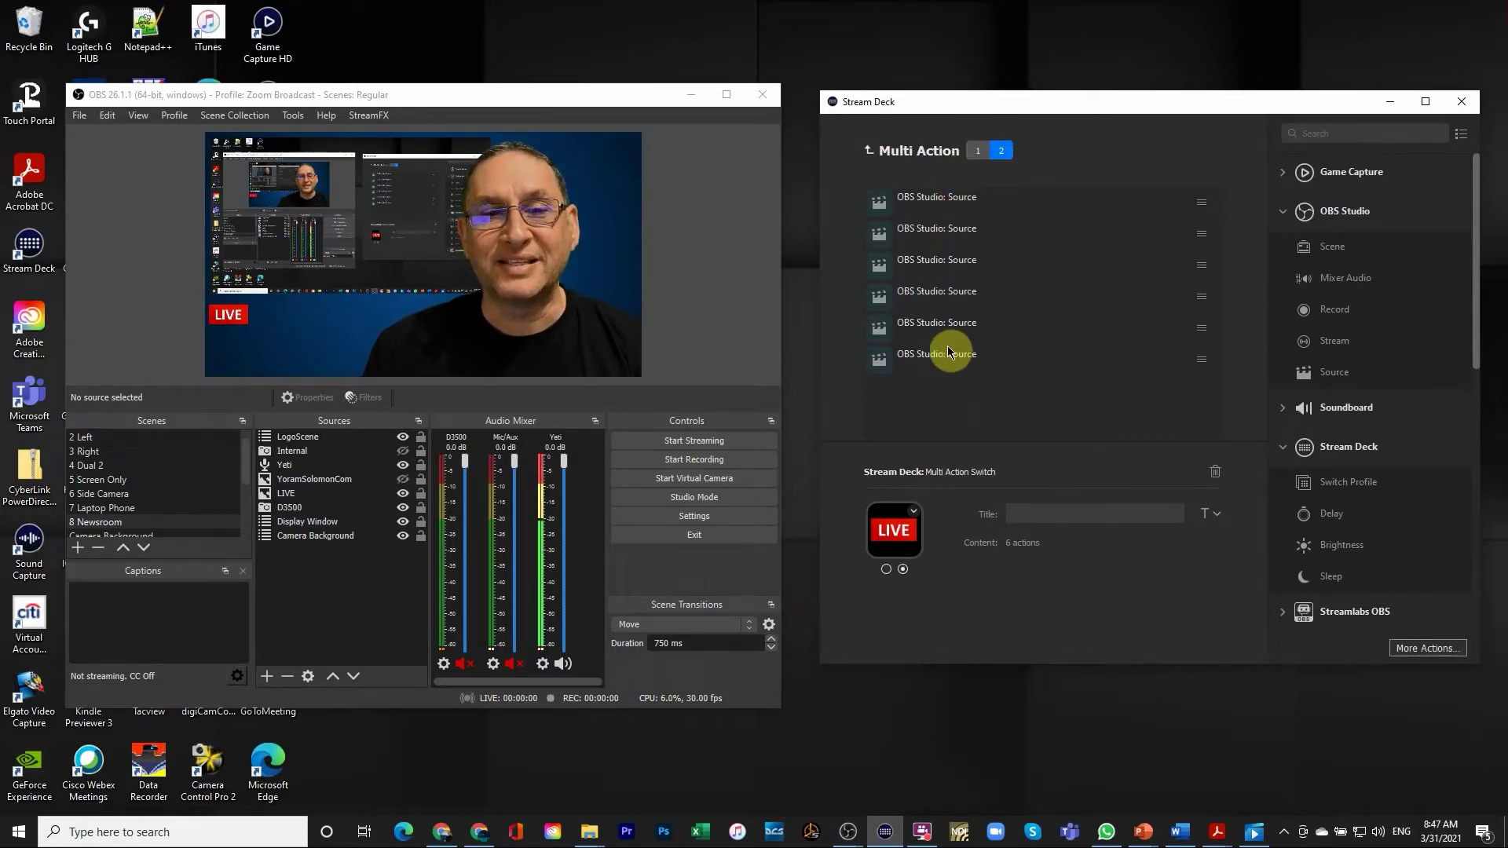
click(936, 198)
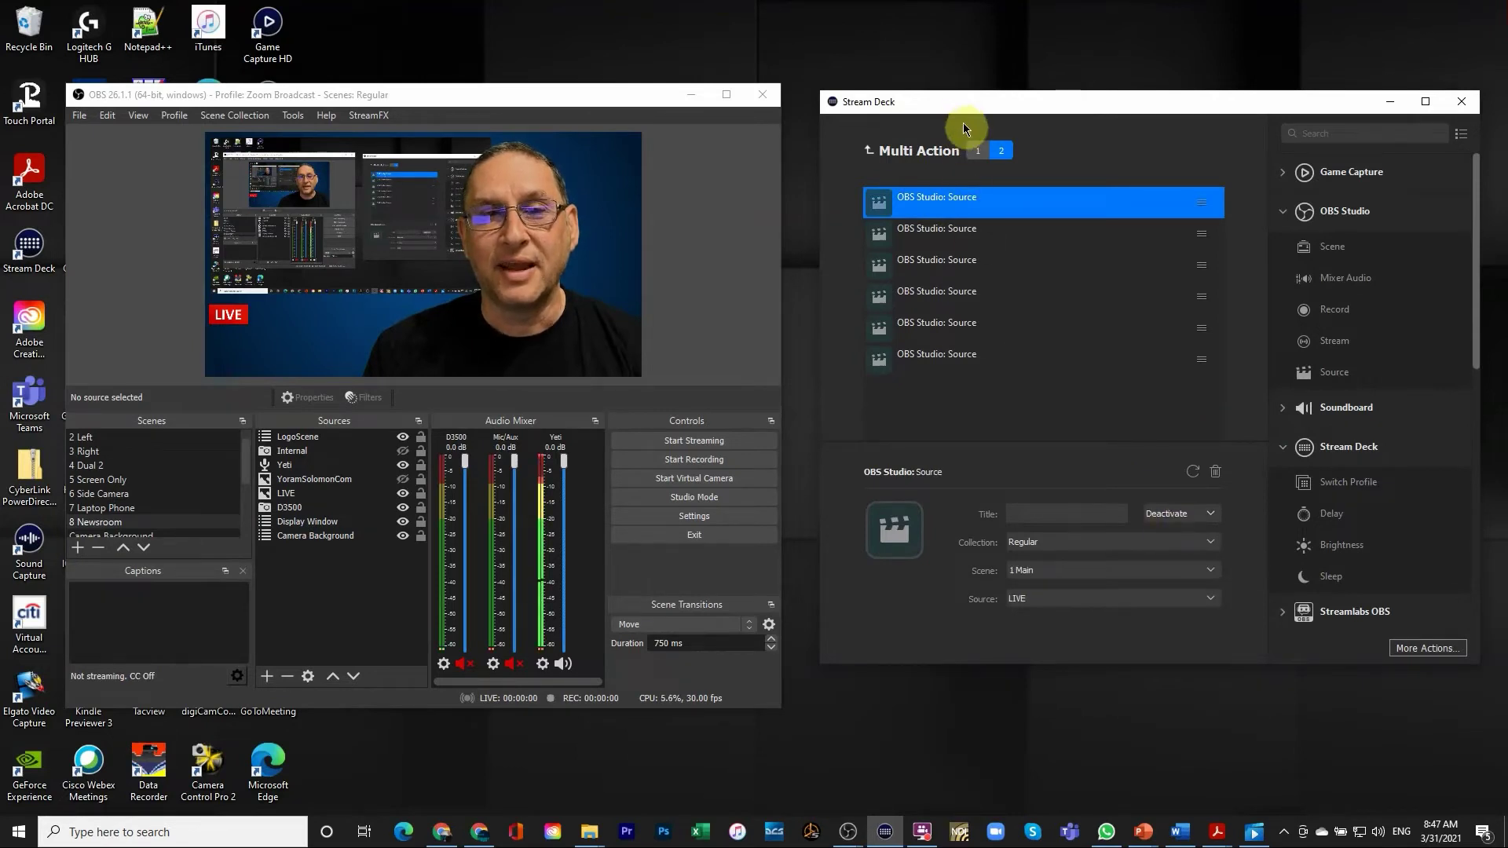
click(978, 150)
click(964, 208)
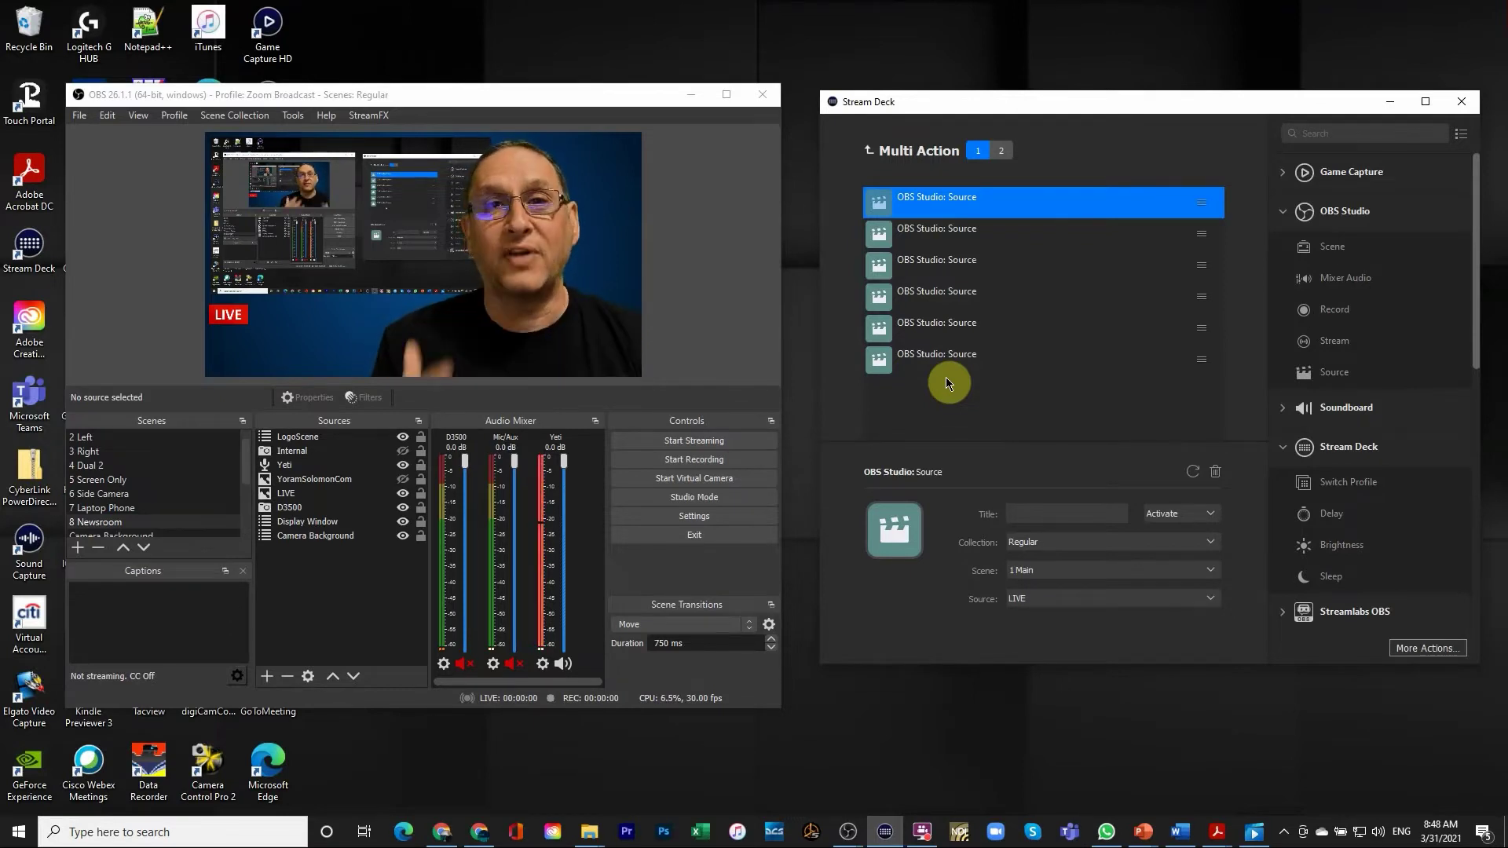
Inspect the .COM key's three-action Multi Action Switch in both states, reset it to state 1
click(867, 149)
click(1190, 250)
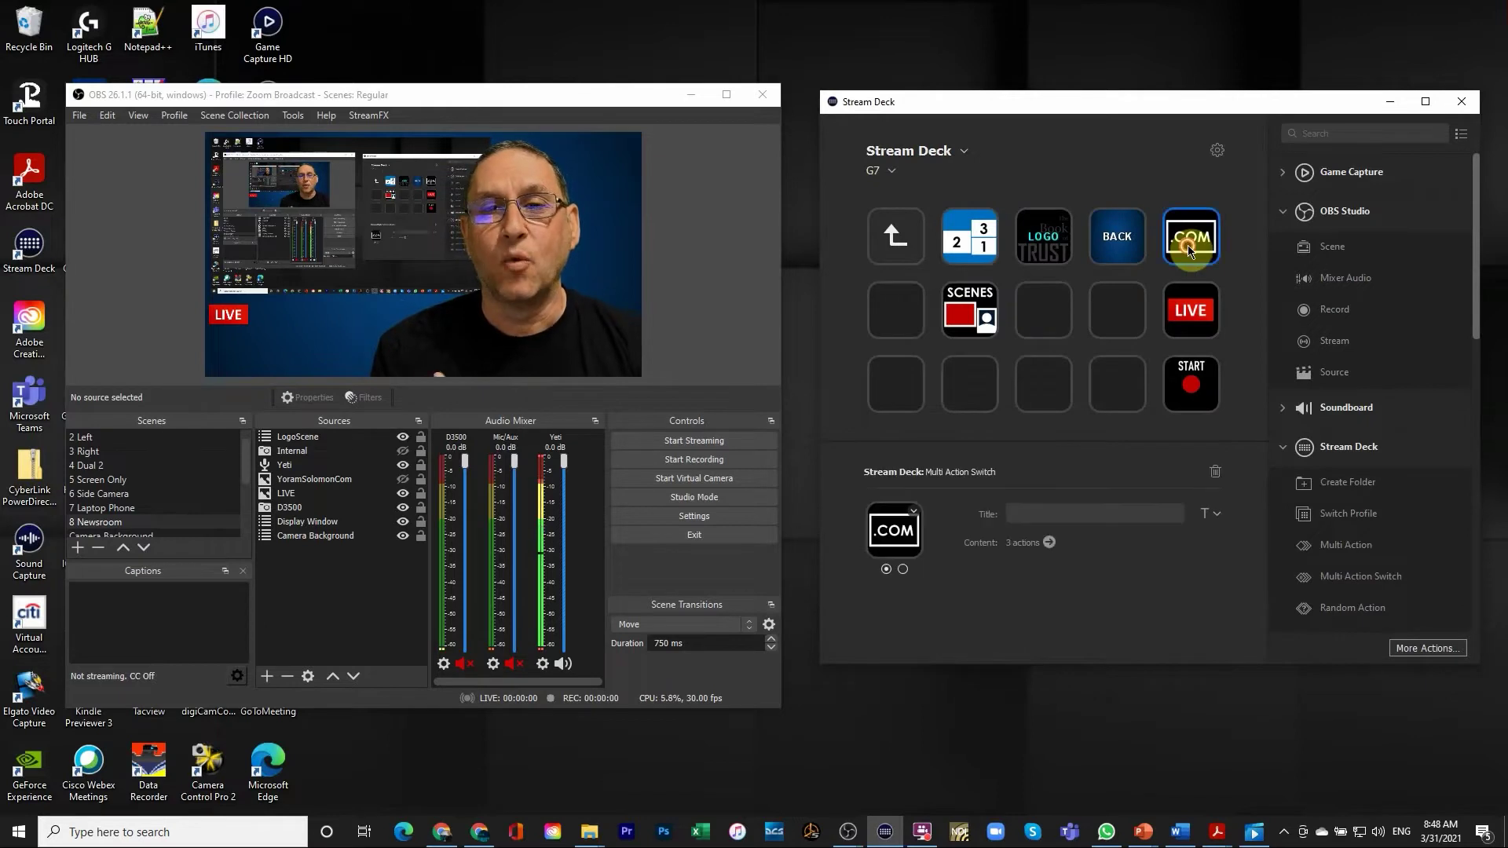
double_click(1190, 250)
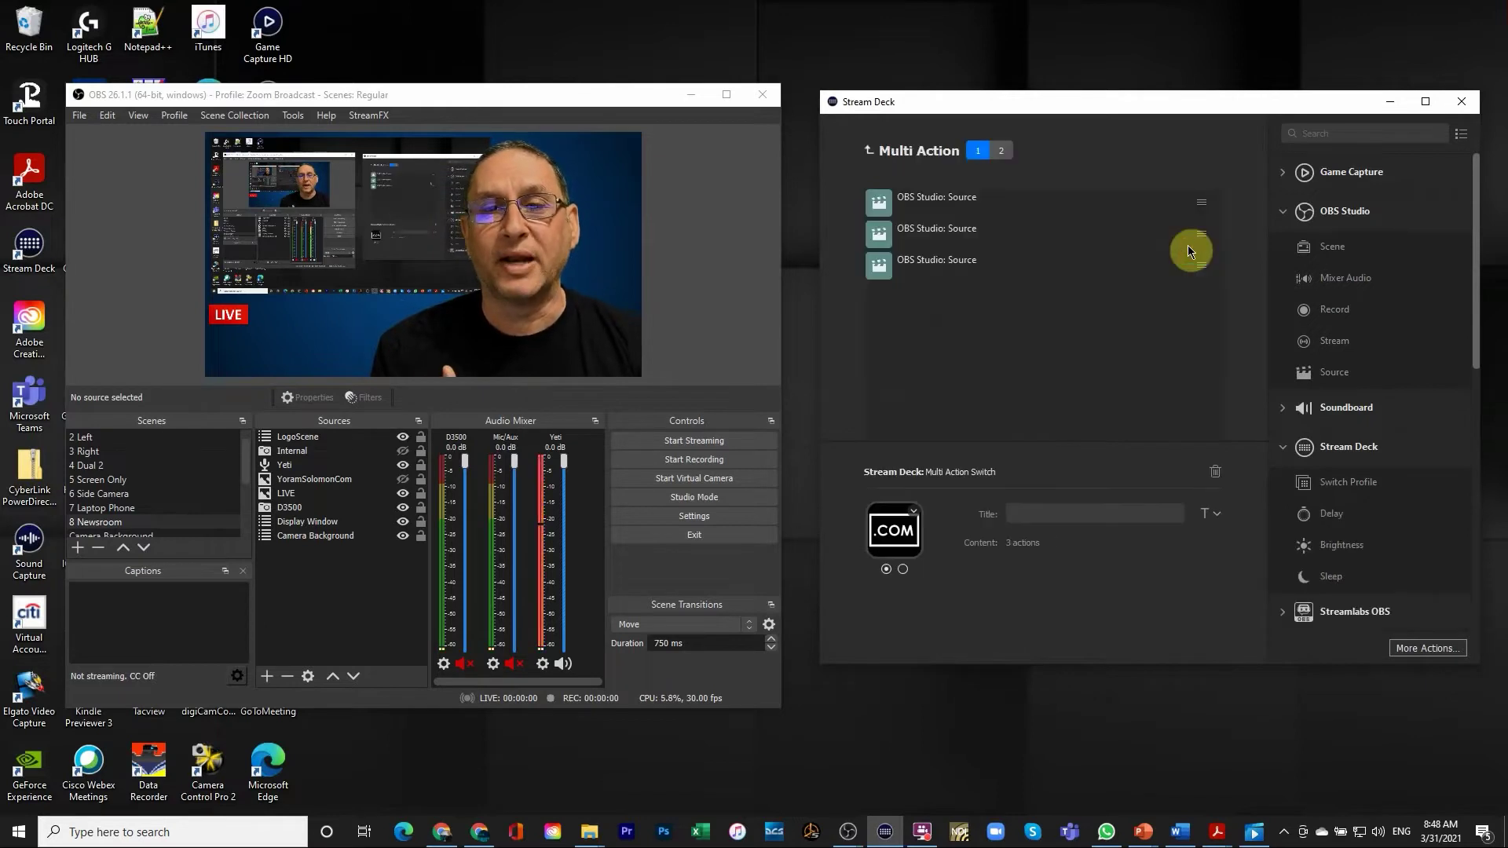
click(917, 204)
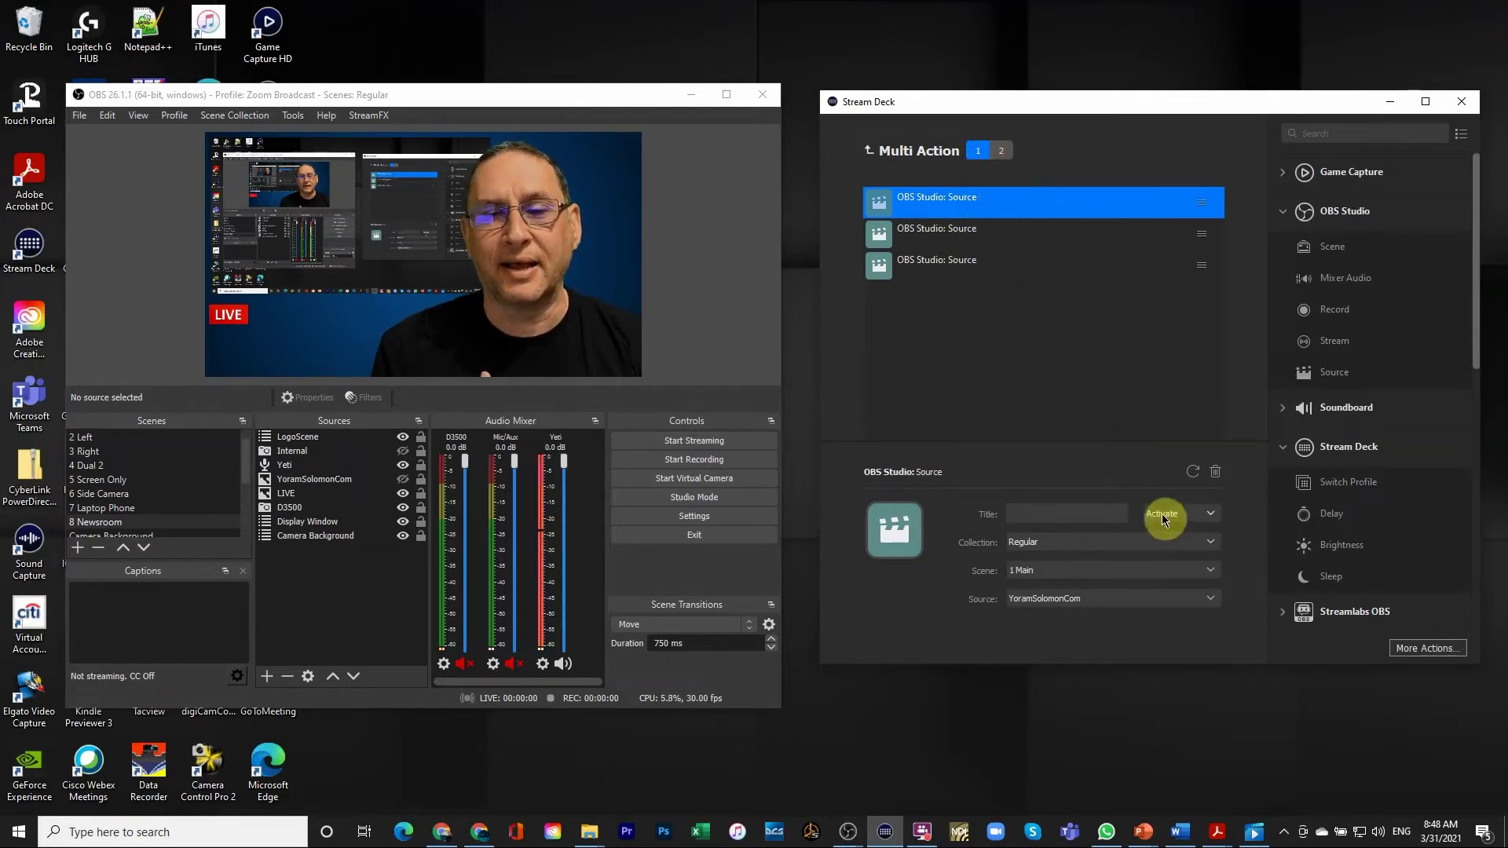
click(1000, 151)
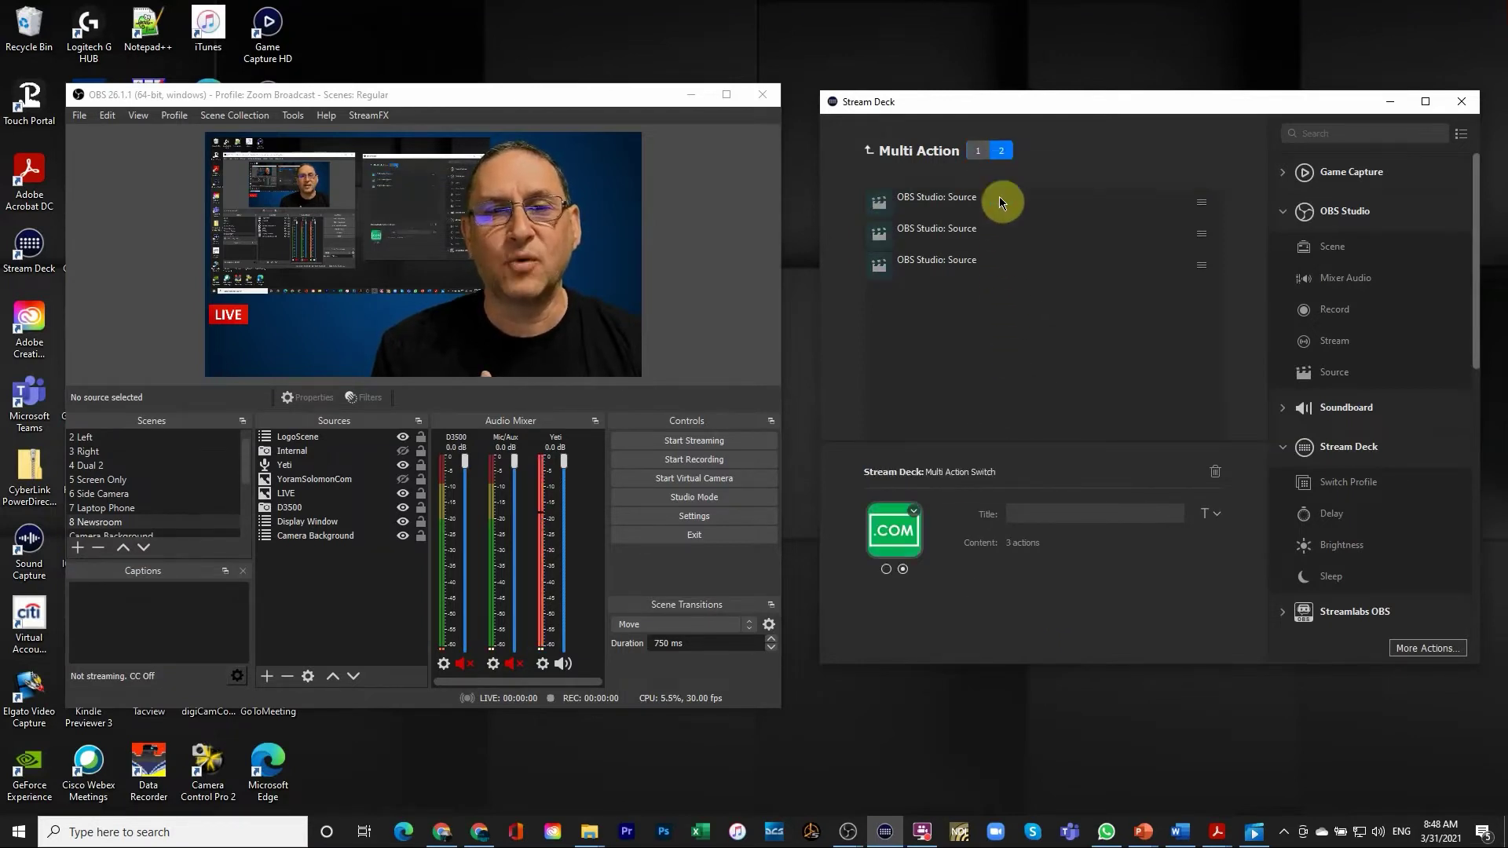
click(887, 568)
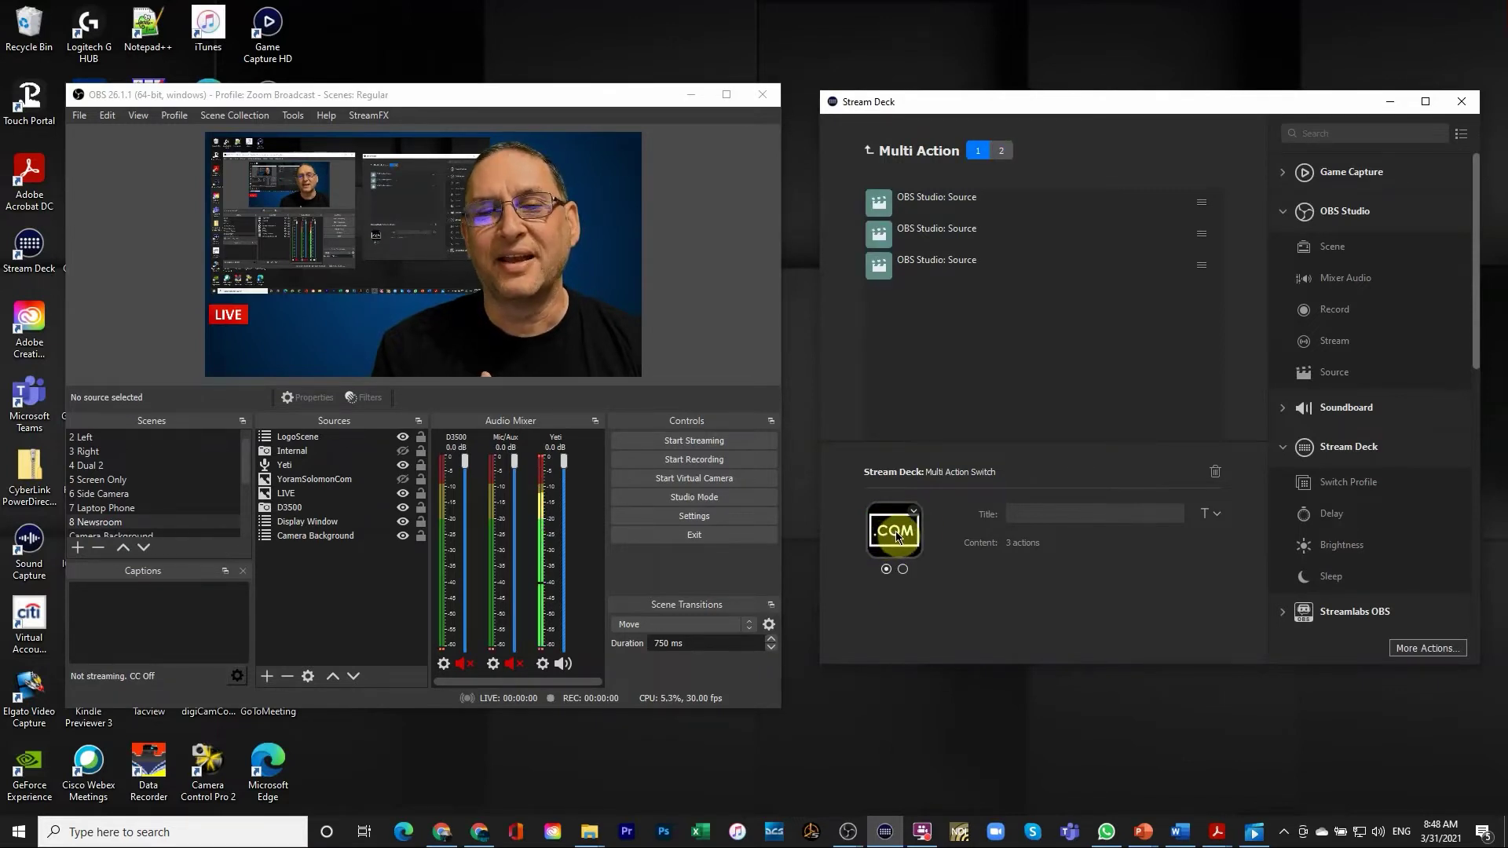
click(869, 150)
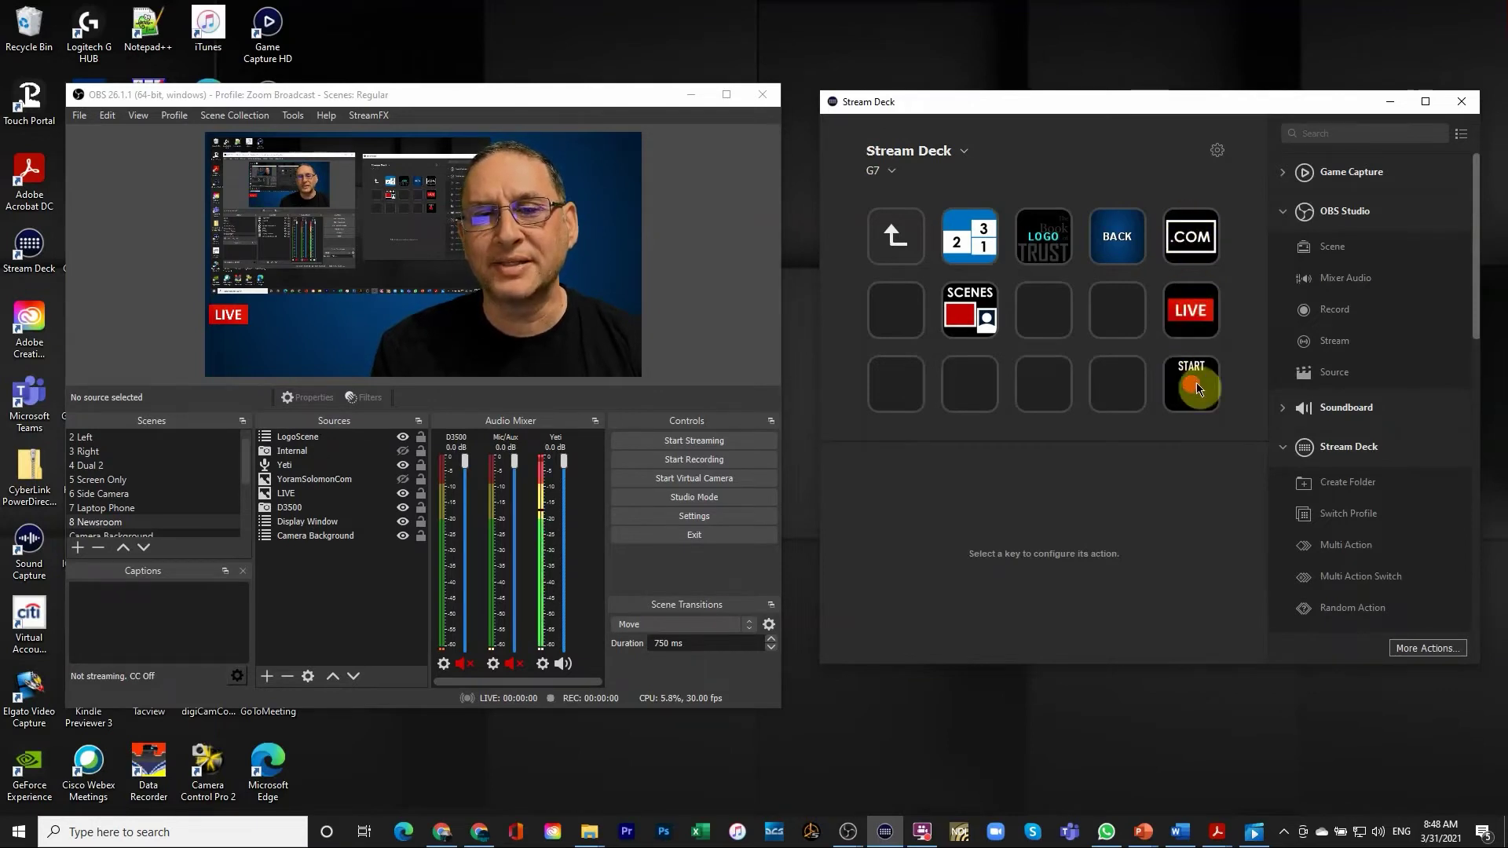
Open the 2/3/1 folder, select scene key 1, dismiss its icon options, and open its three actions
double_click(965, 253)
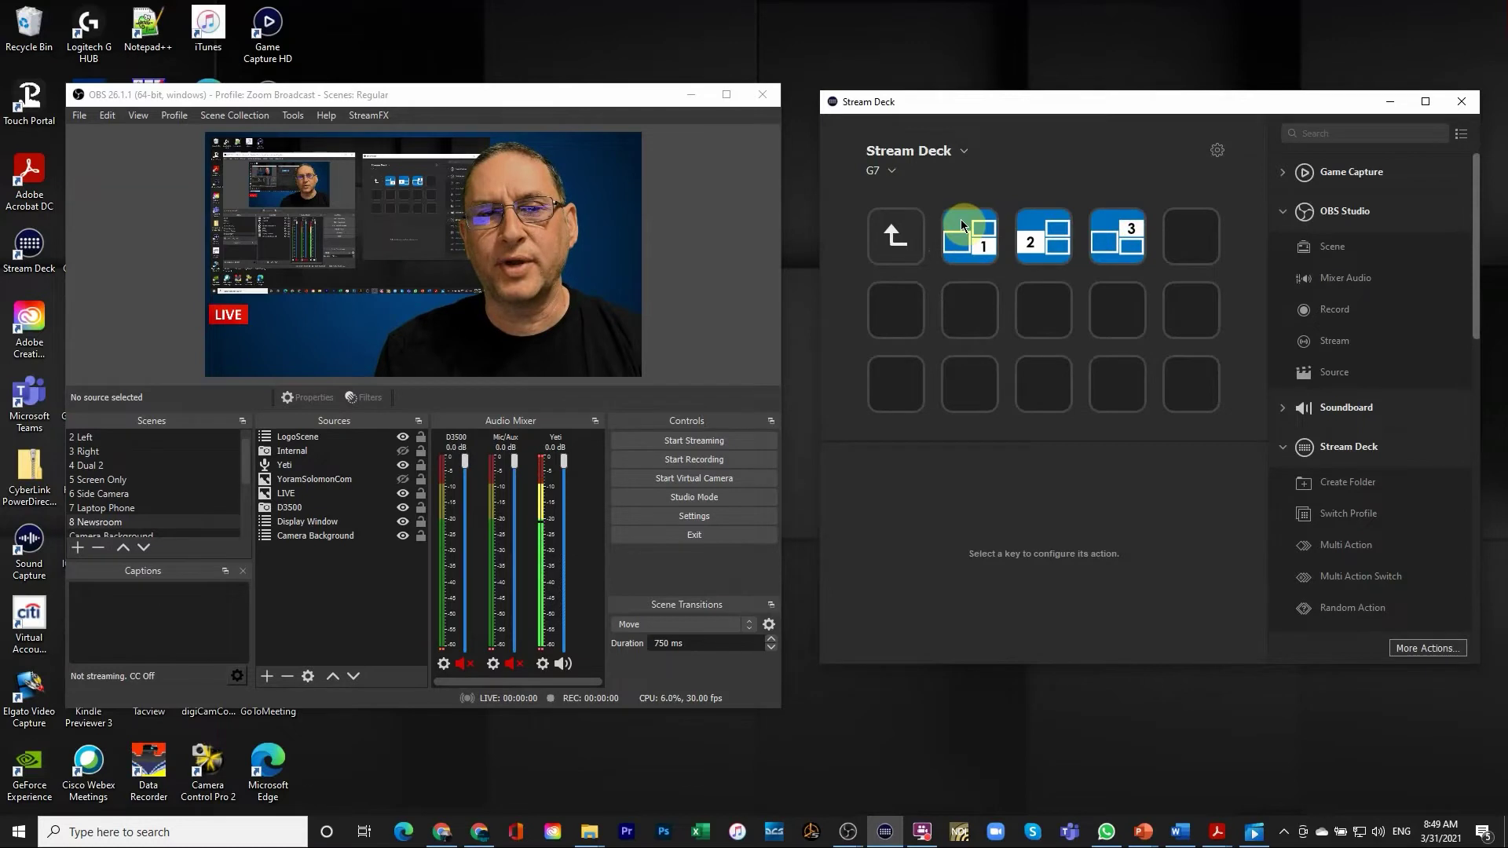
click(962, 228)
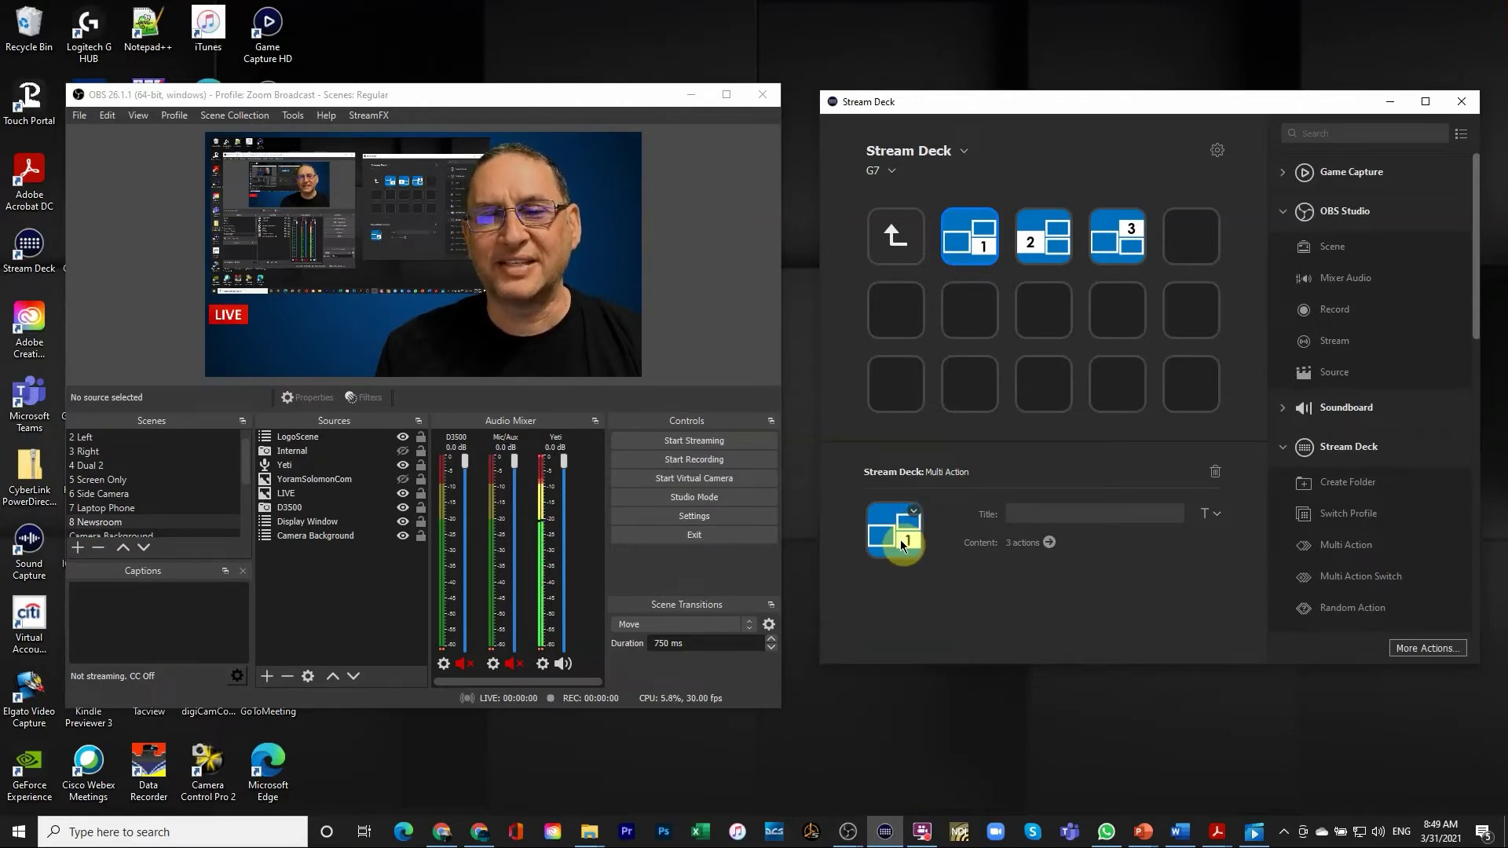
click(913, 512)
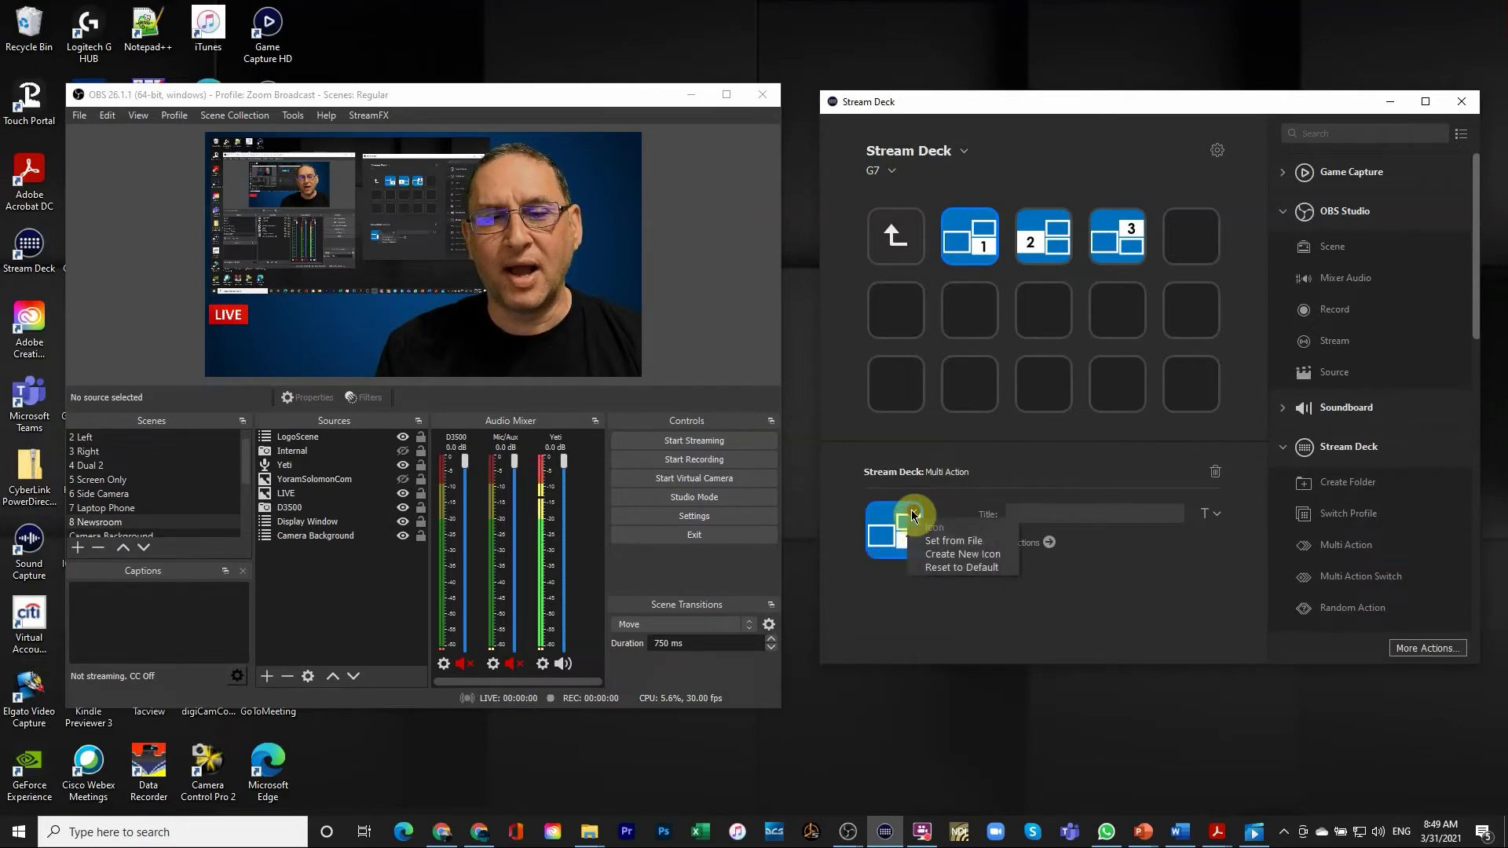
click(885, 516)
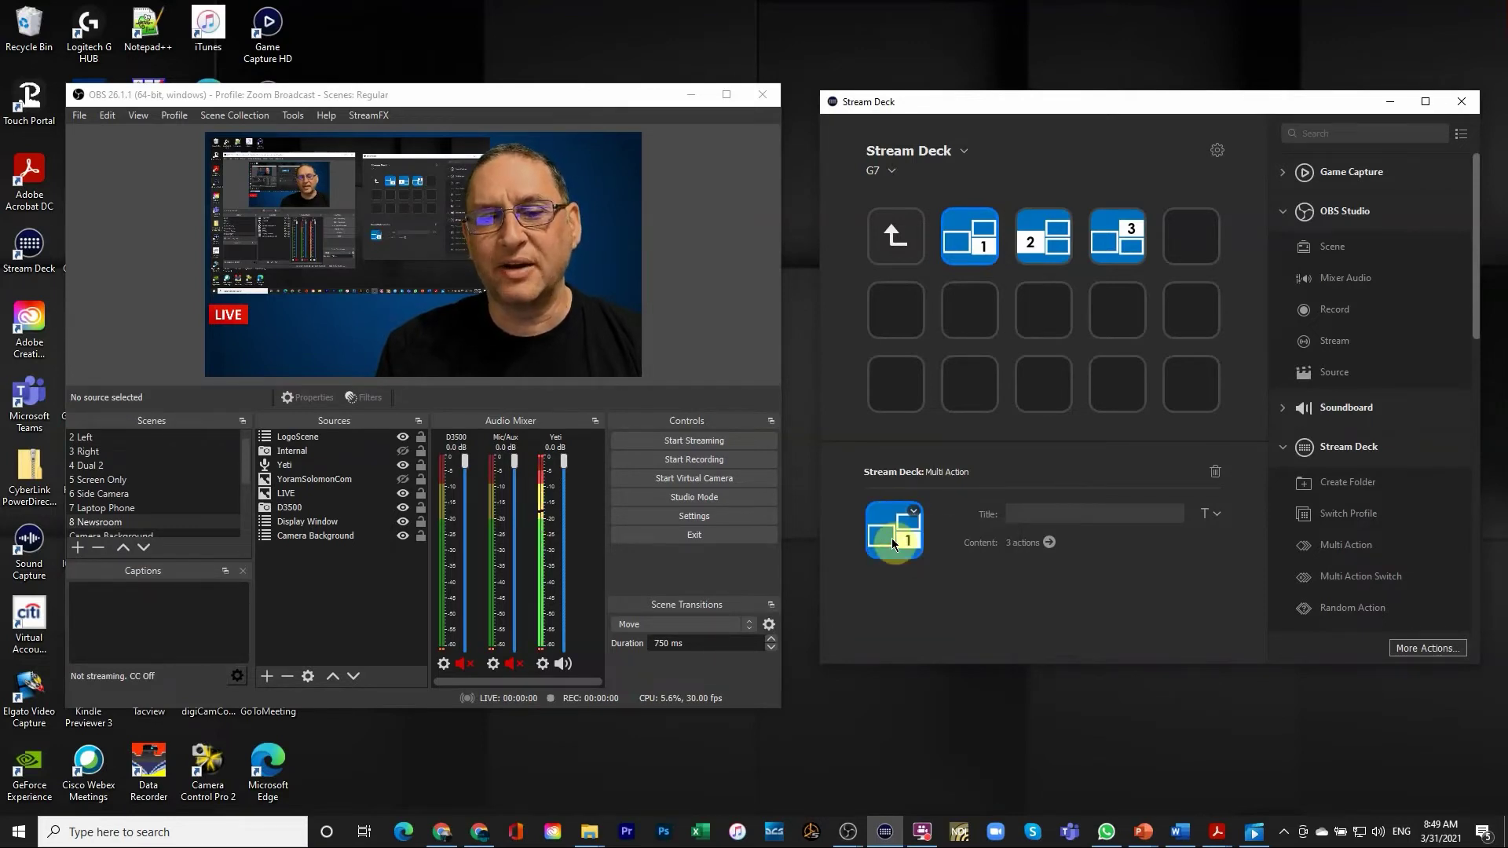
double_click(974, 242)
click(932, 205)
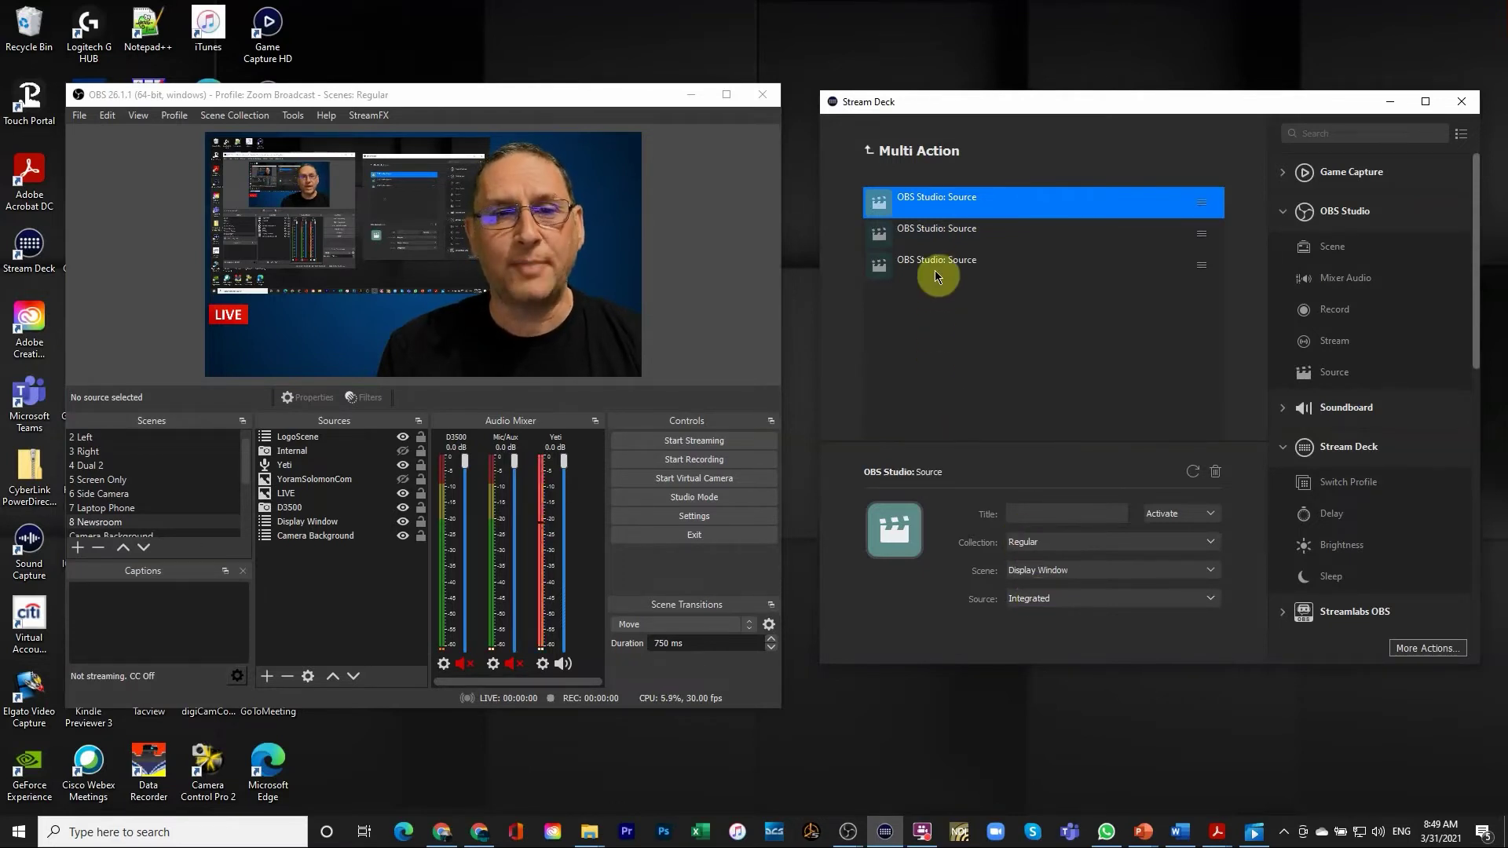
click(935, 241)
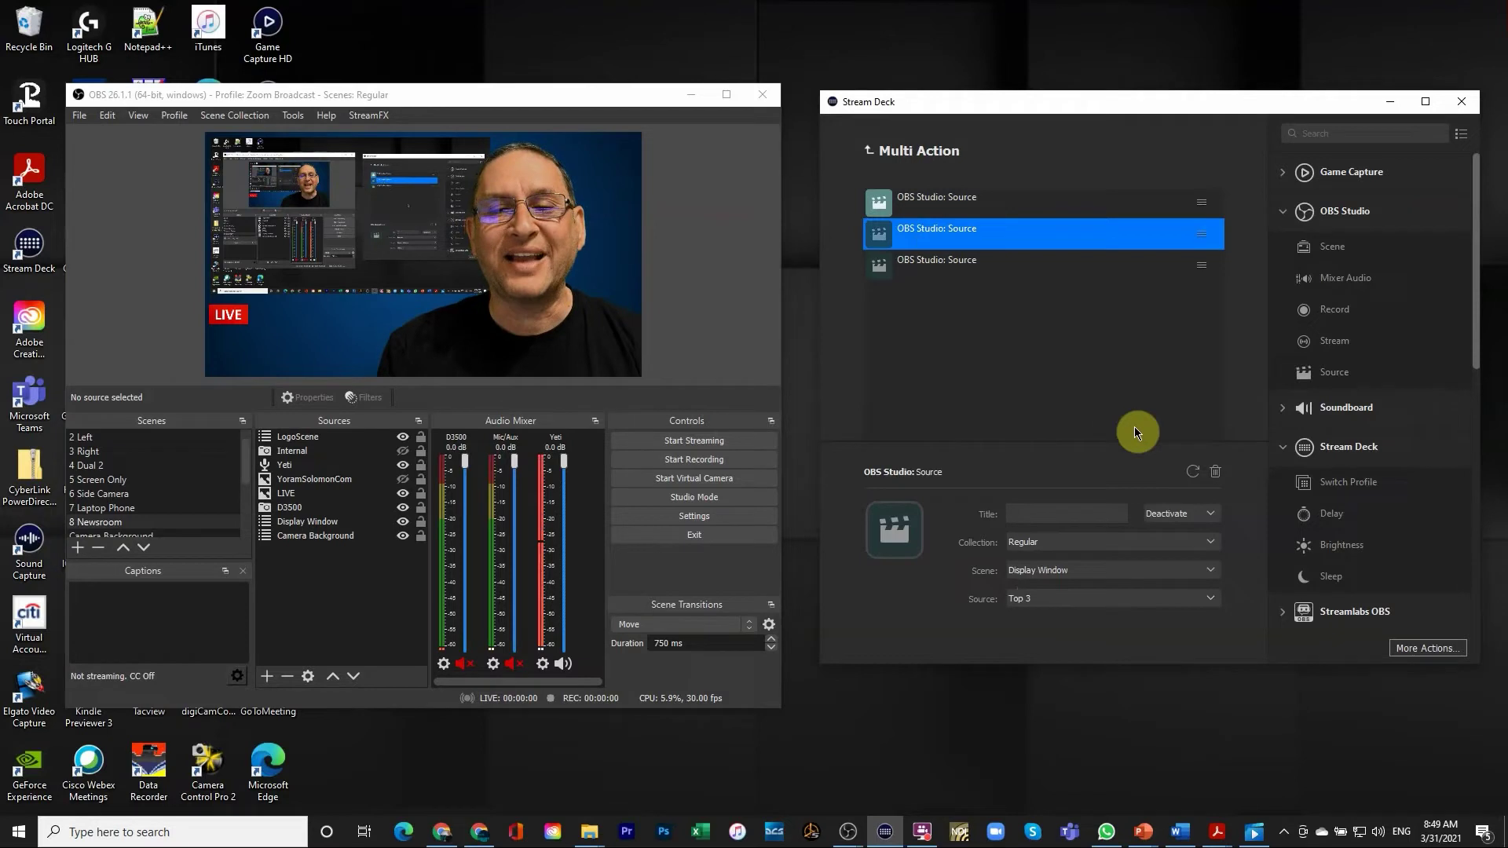
click(919, 262)
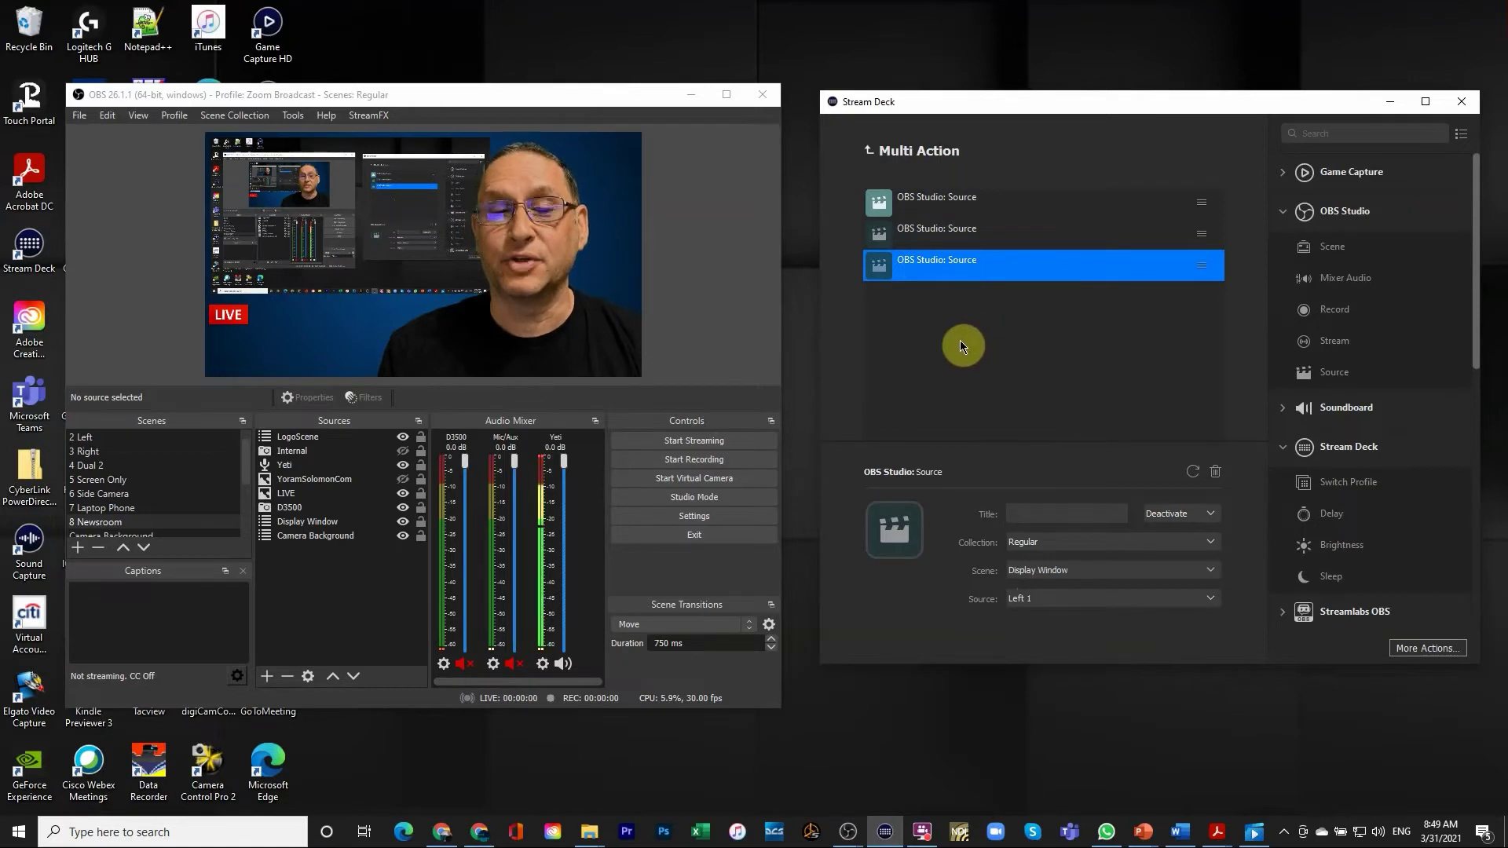
click(869, 151)
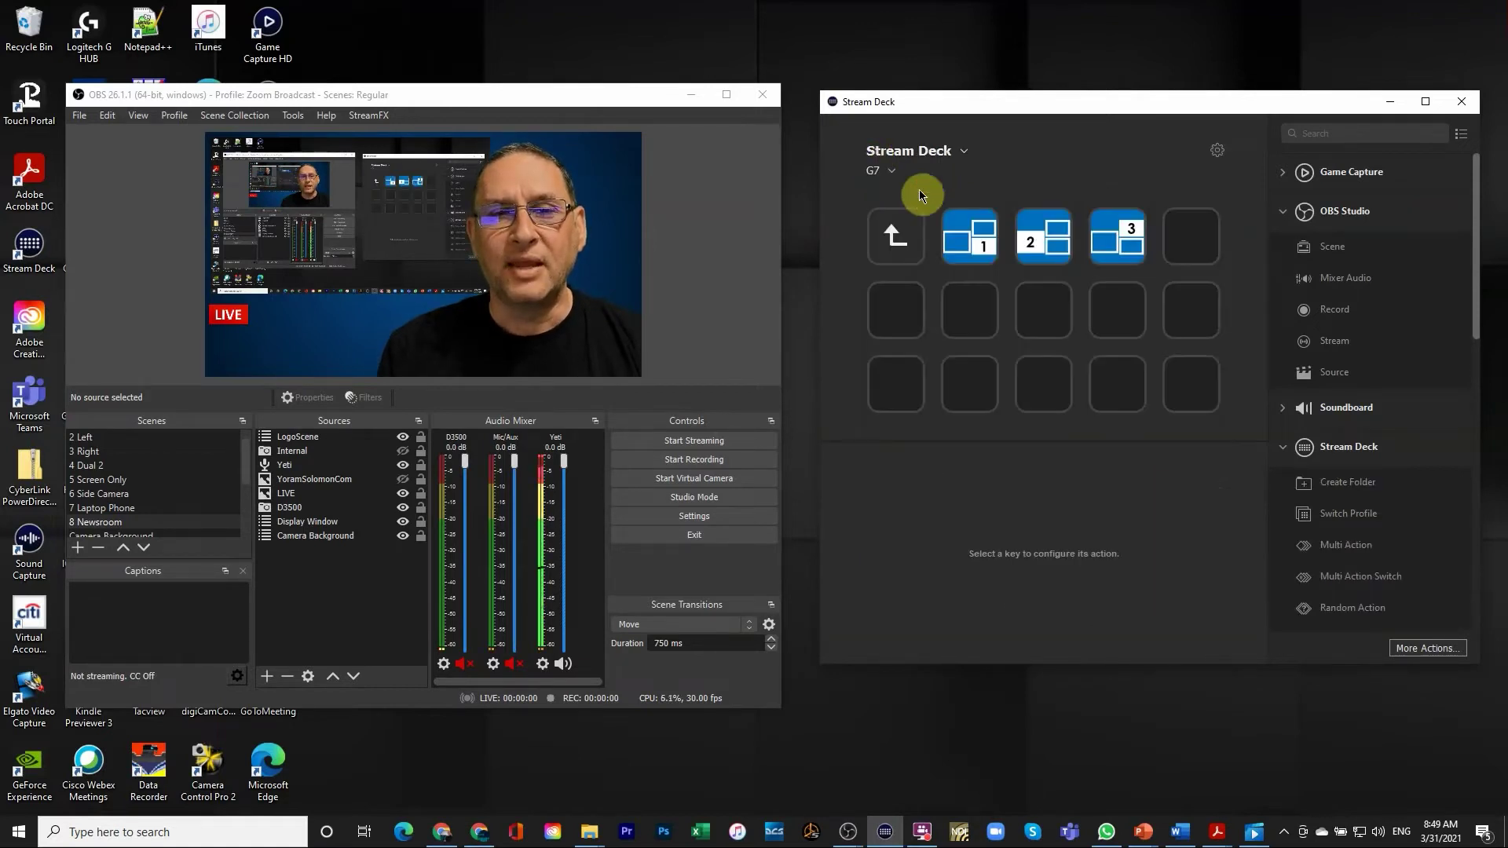
double_click(1048, 245)
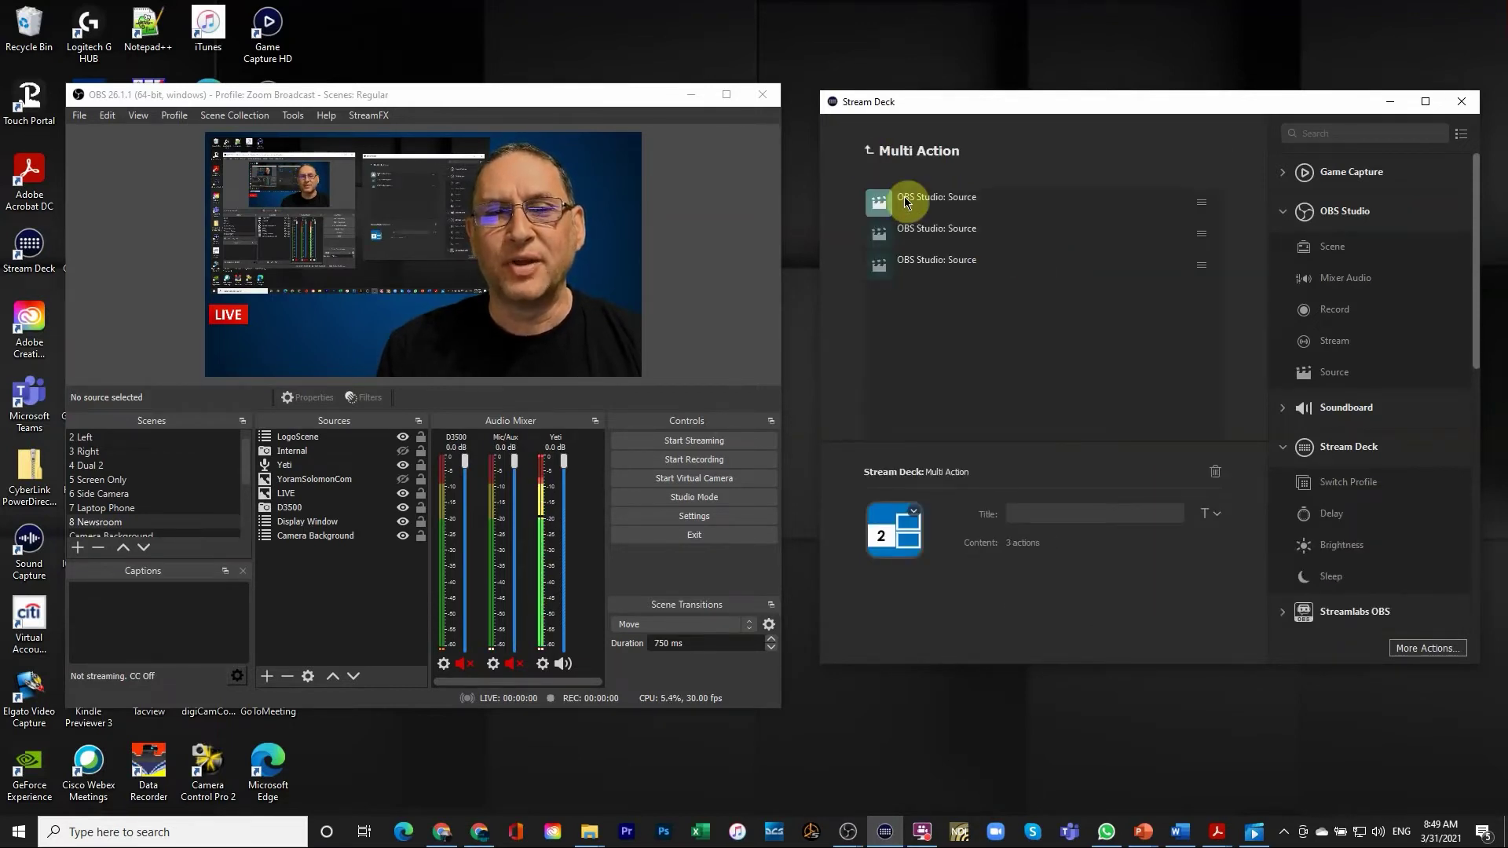
click(905, 203)
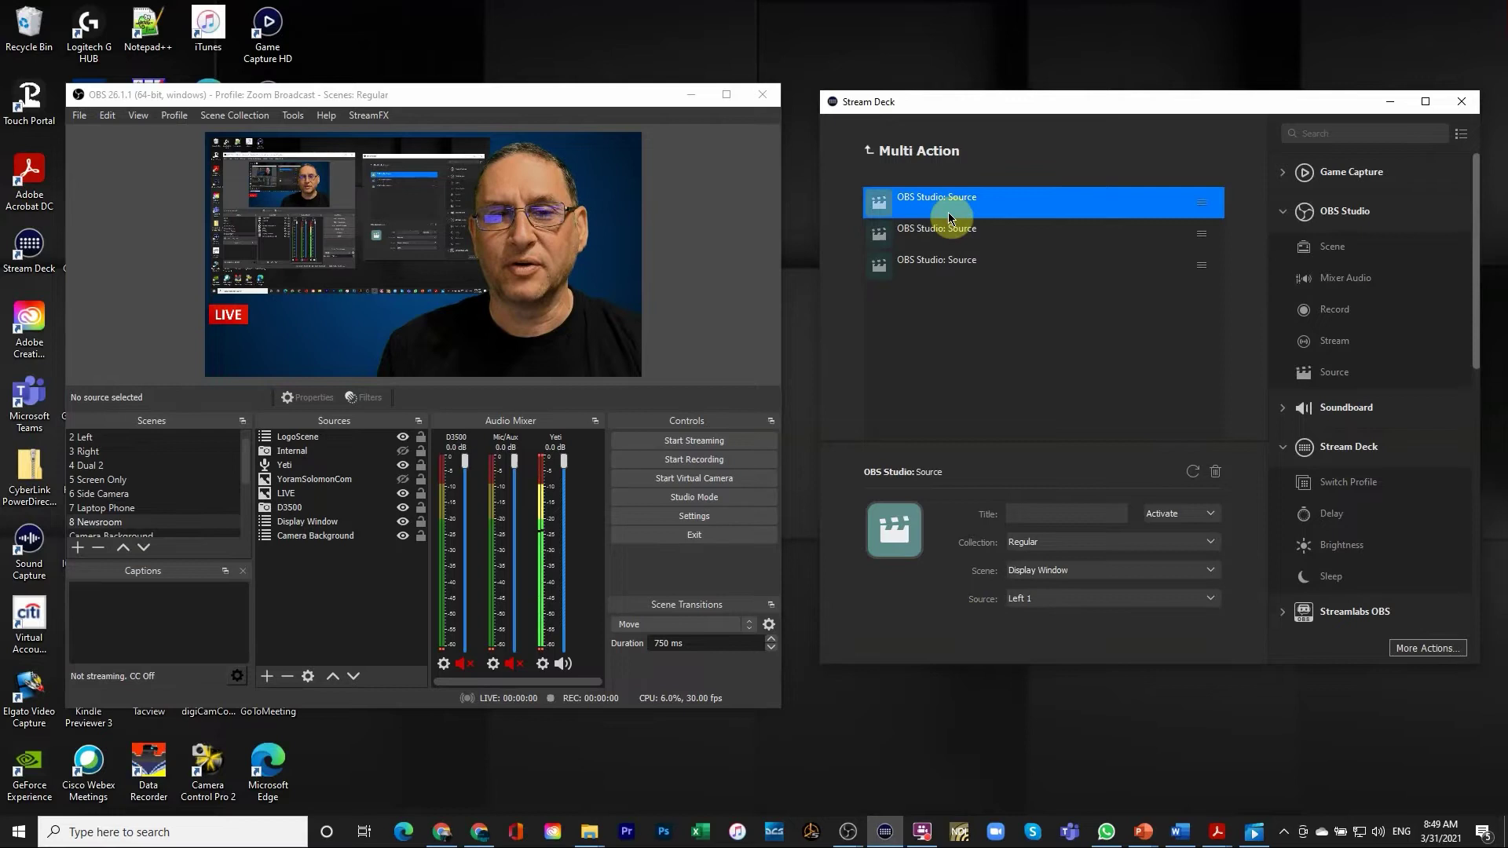
click(870, 149)
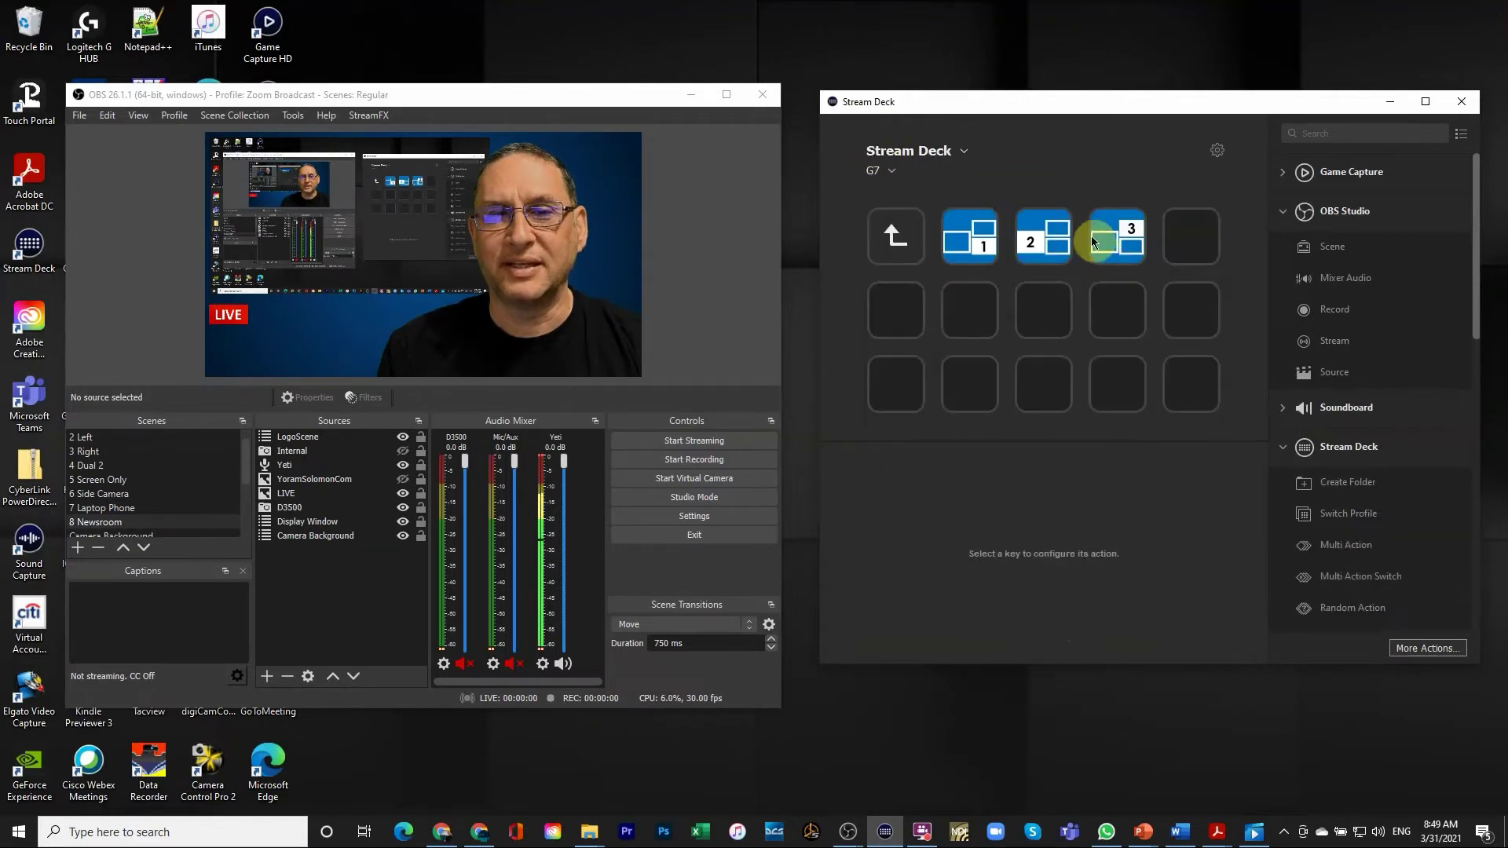
double_click(1043, 245)
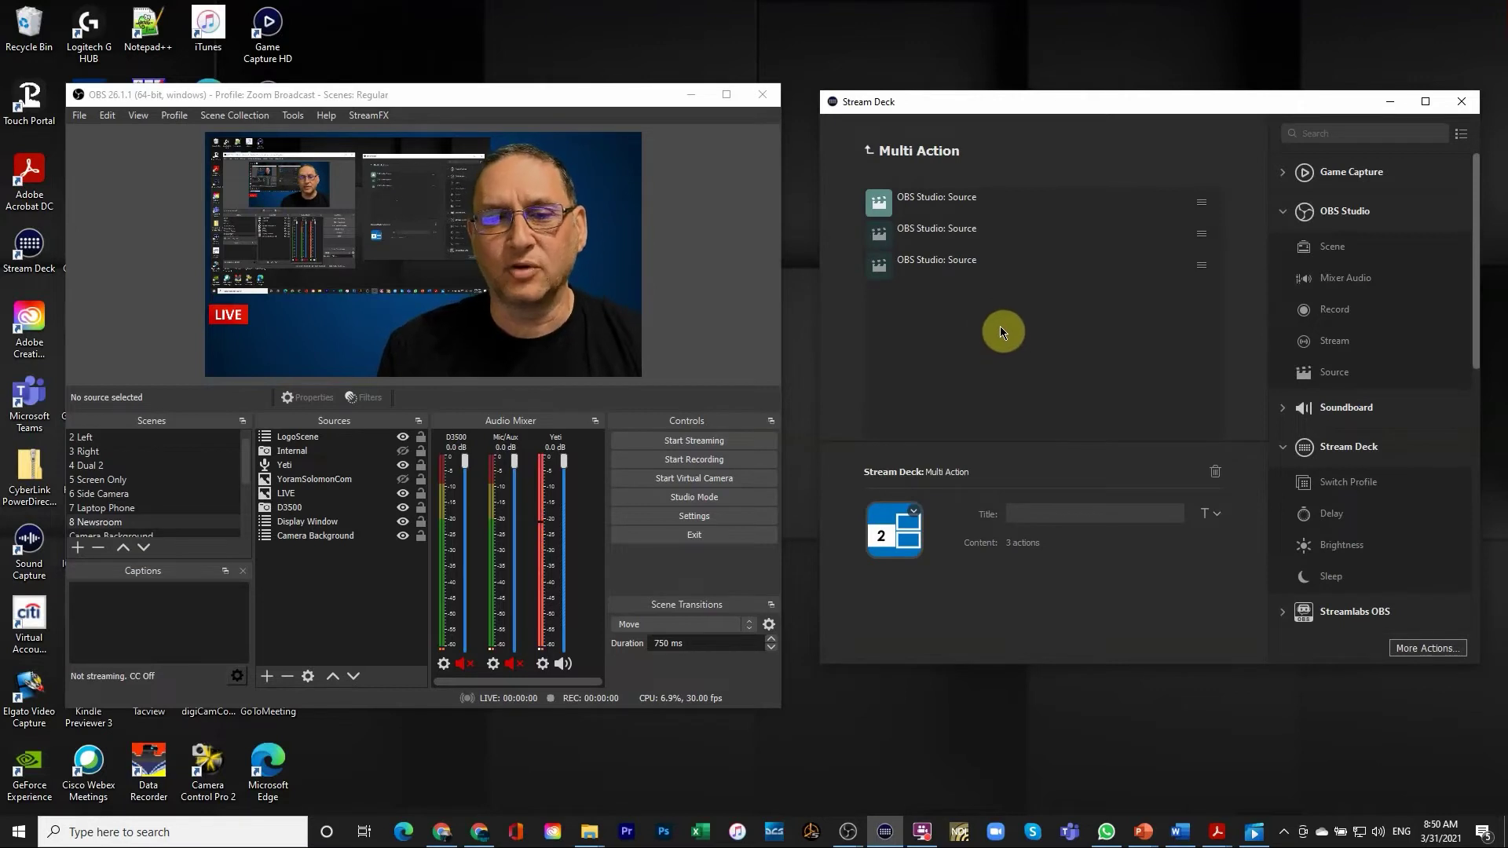
click(917, 233)
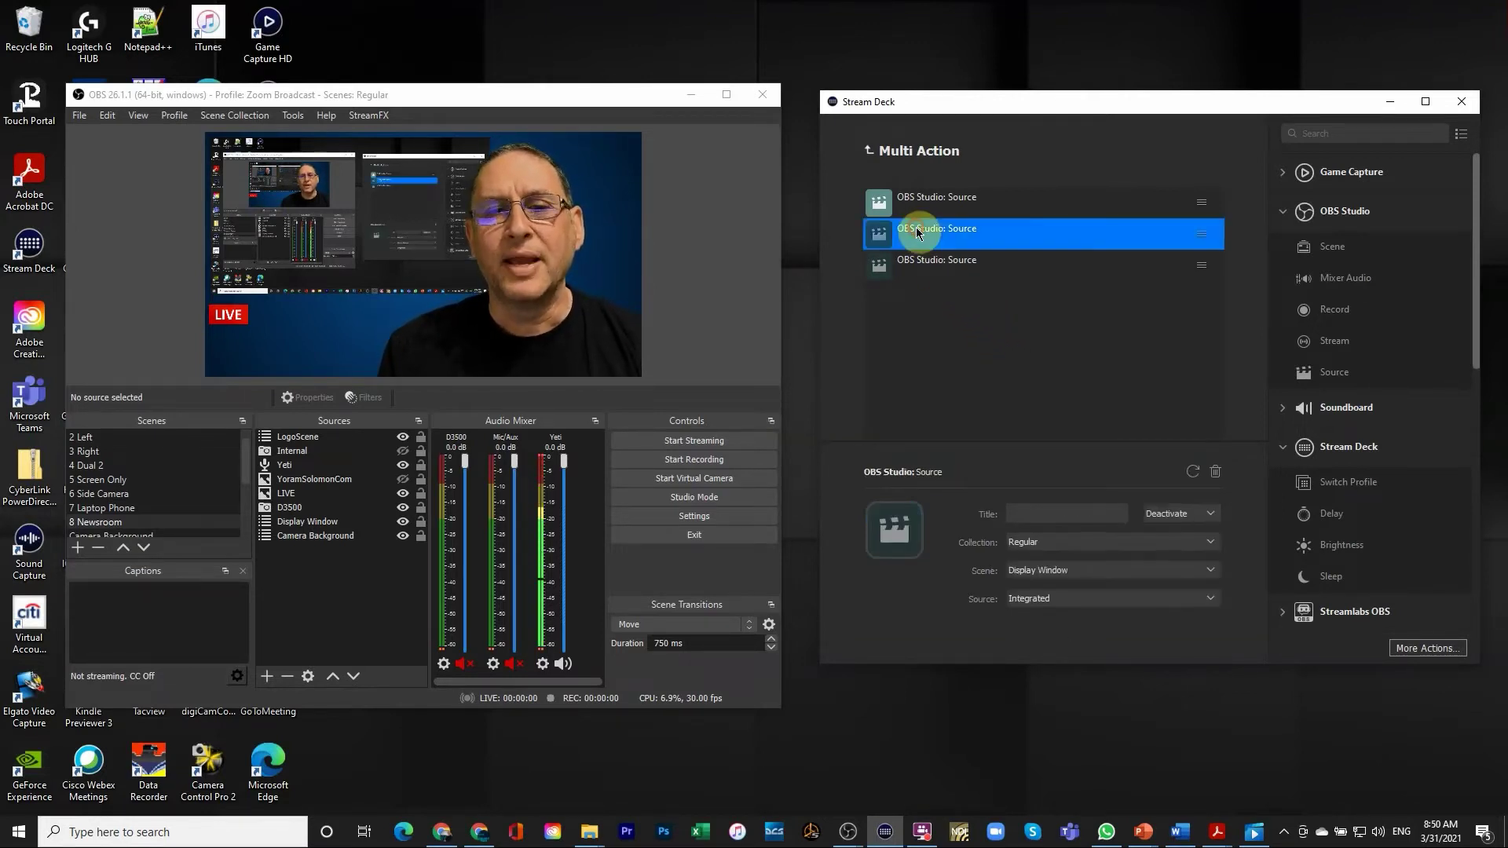
click(940, 261)
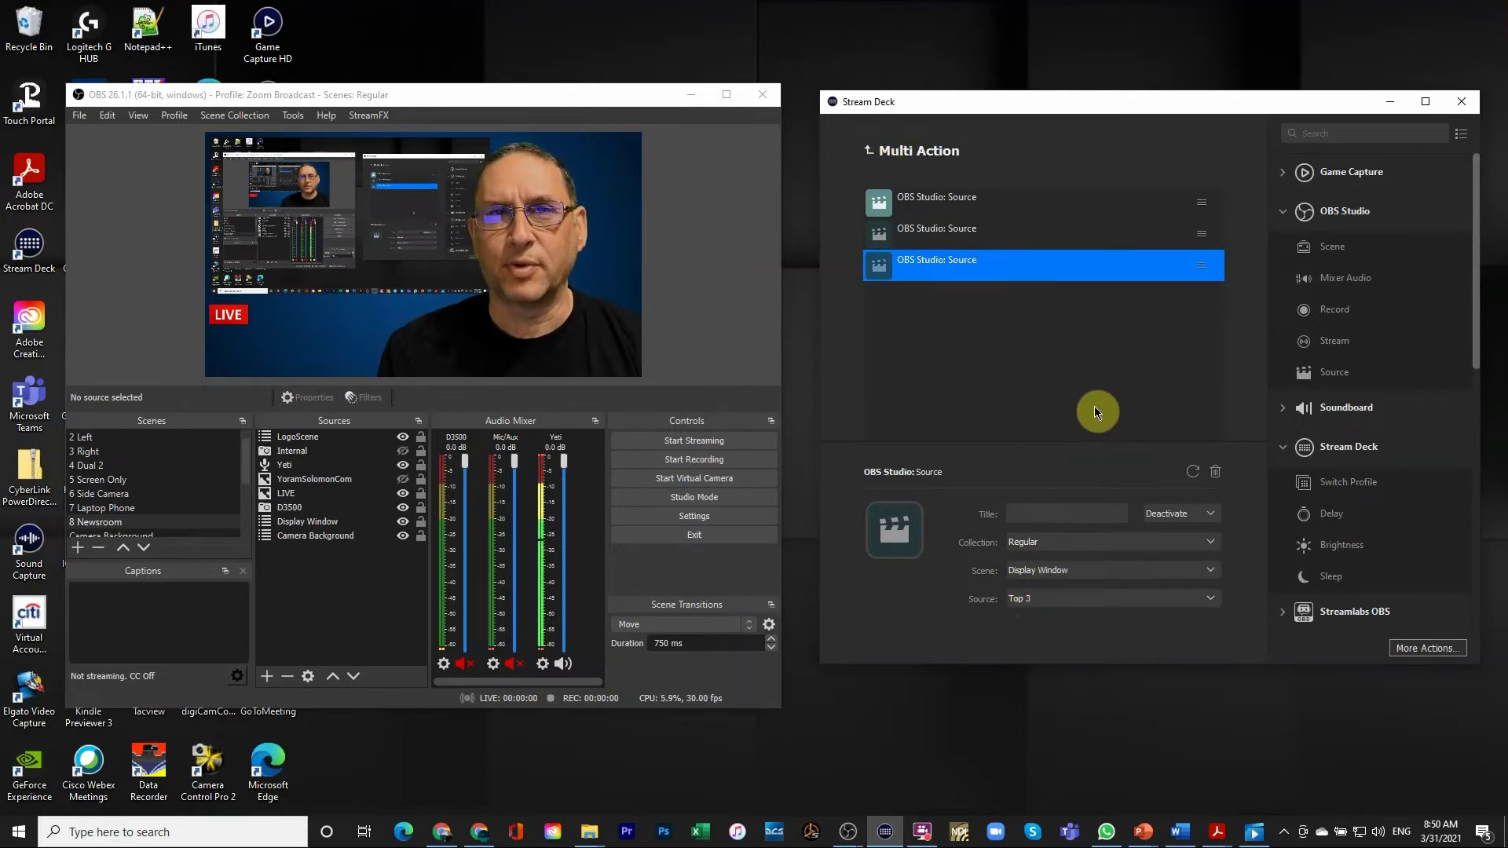
click(867, 149)
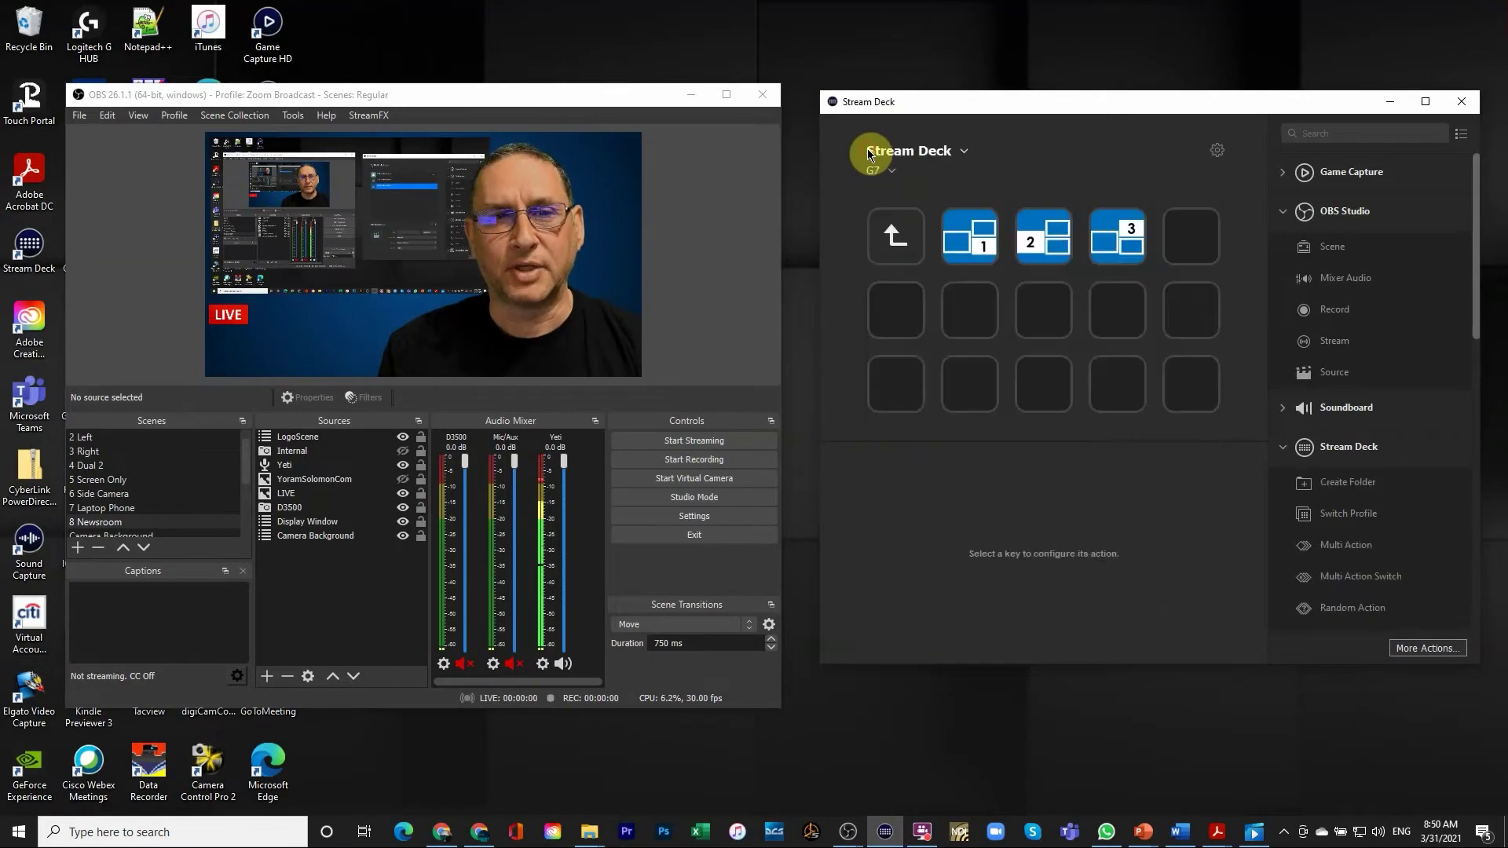
Go up to the G7 key grid, enter the LOGO folder and open Book of Trust's actions
double_click(893, 238)
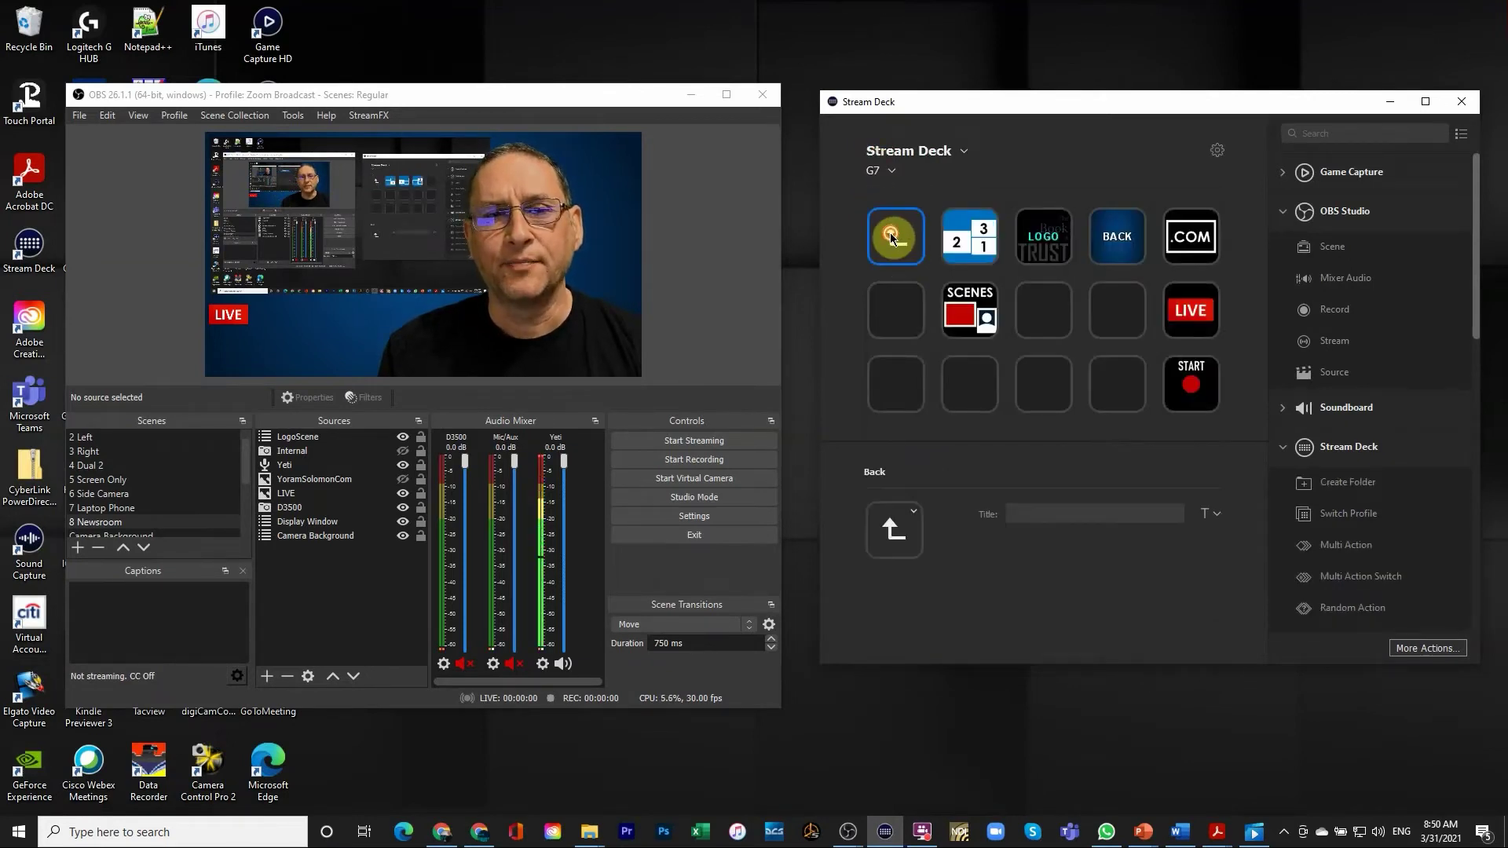
double_click(1040, 242)
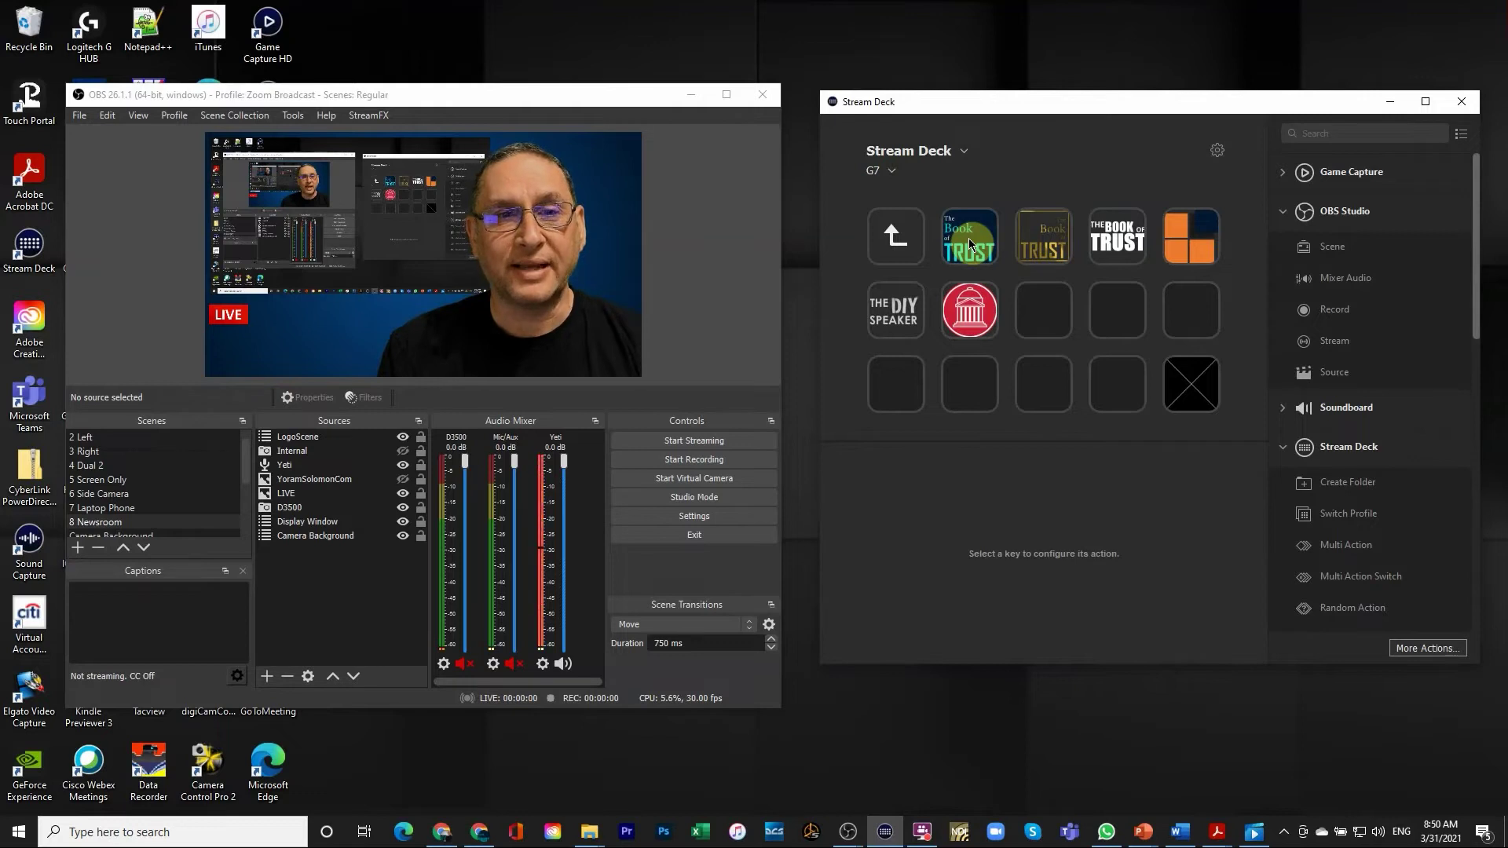
double_click(968, 238)
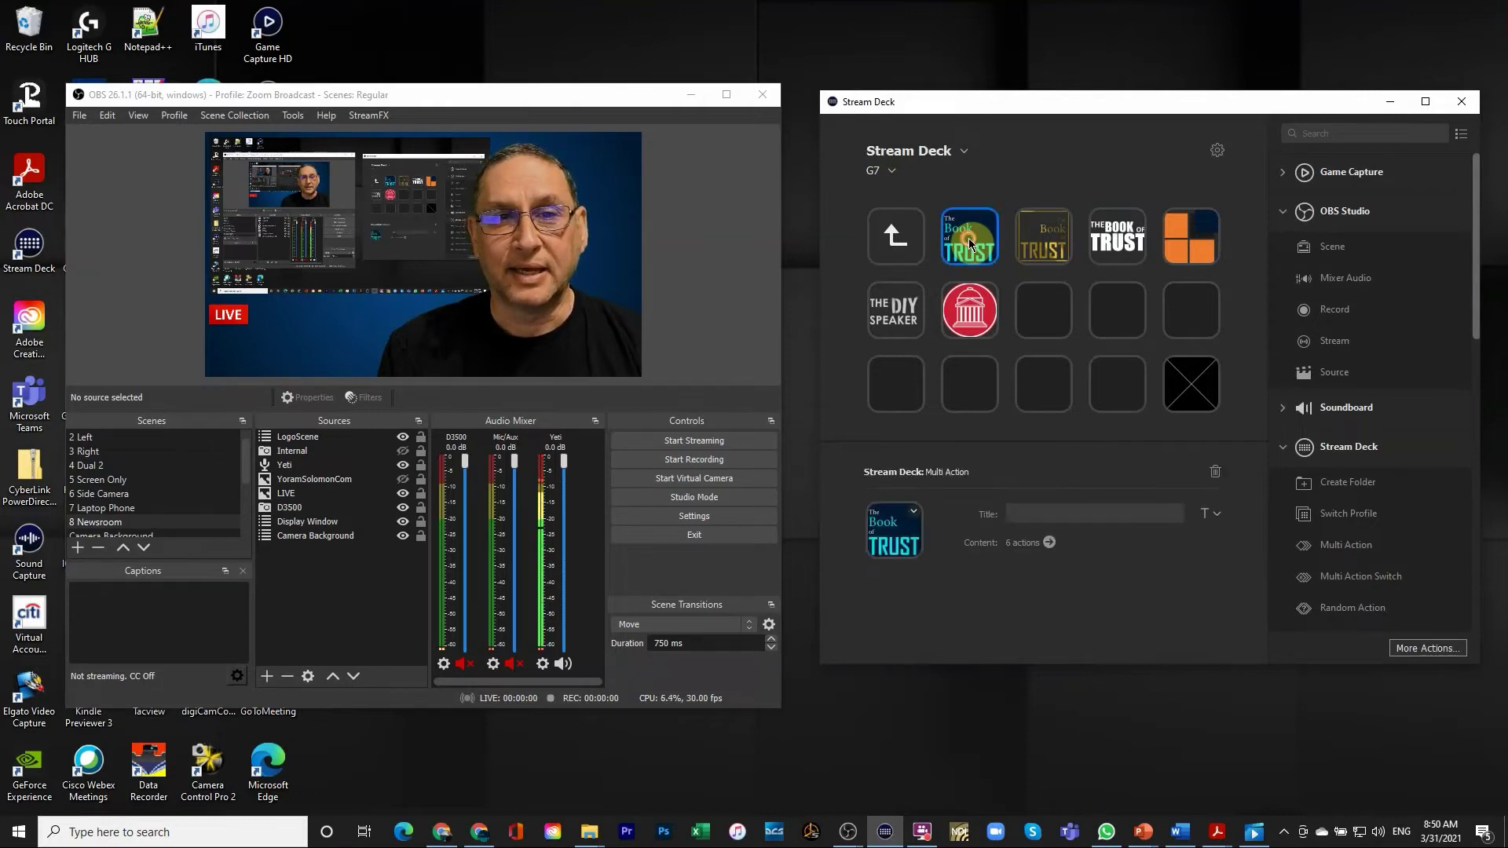
Reopen the Book of Trust action list and inspect the step deactivating LogoVideo
click(869, 154)
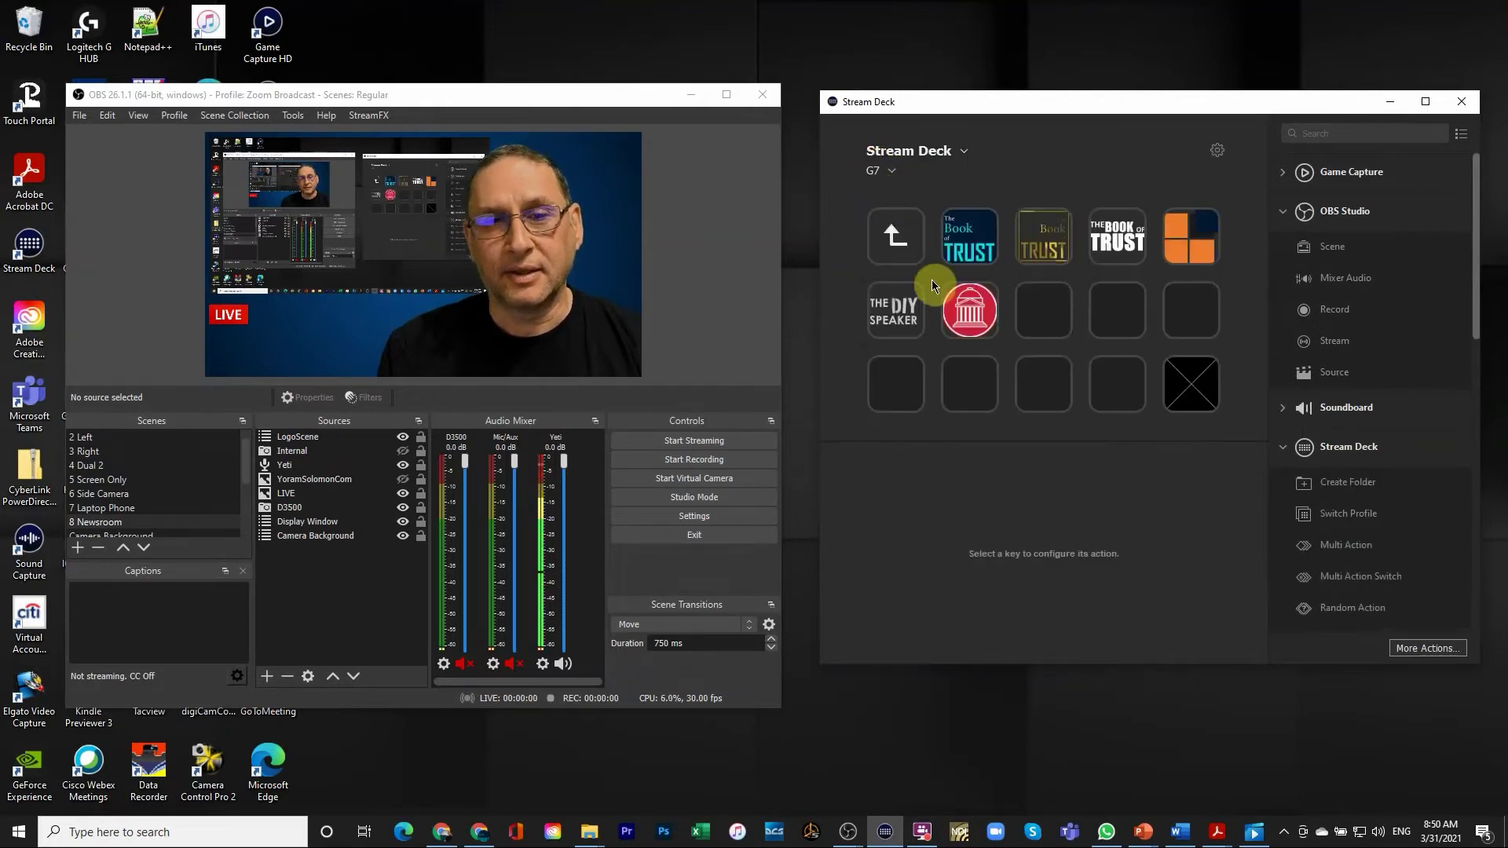
click(972, 237)
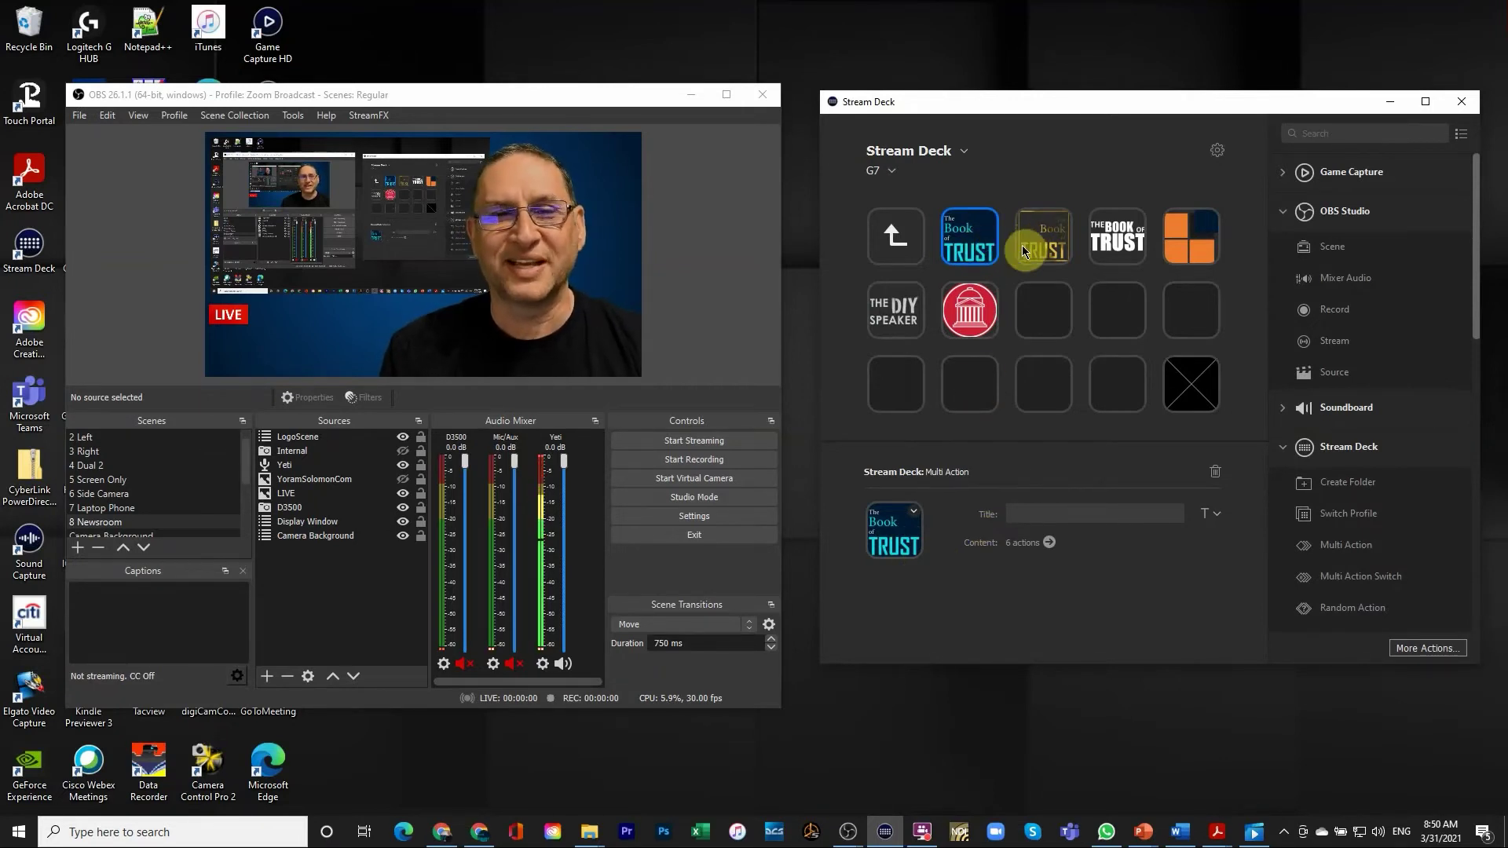
double_click(978, 246)
click(978, 247)
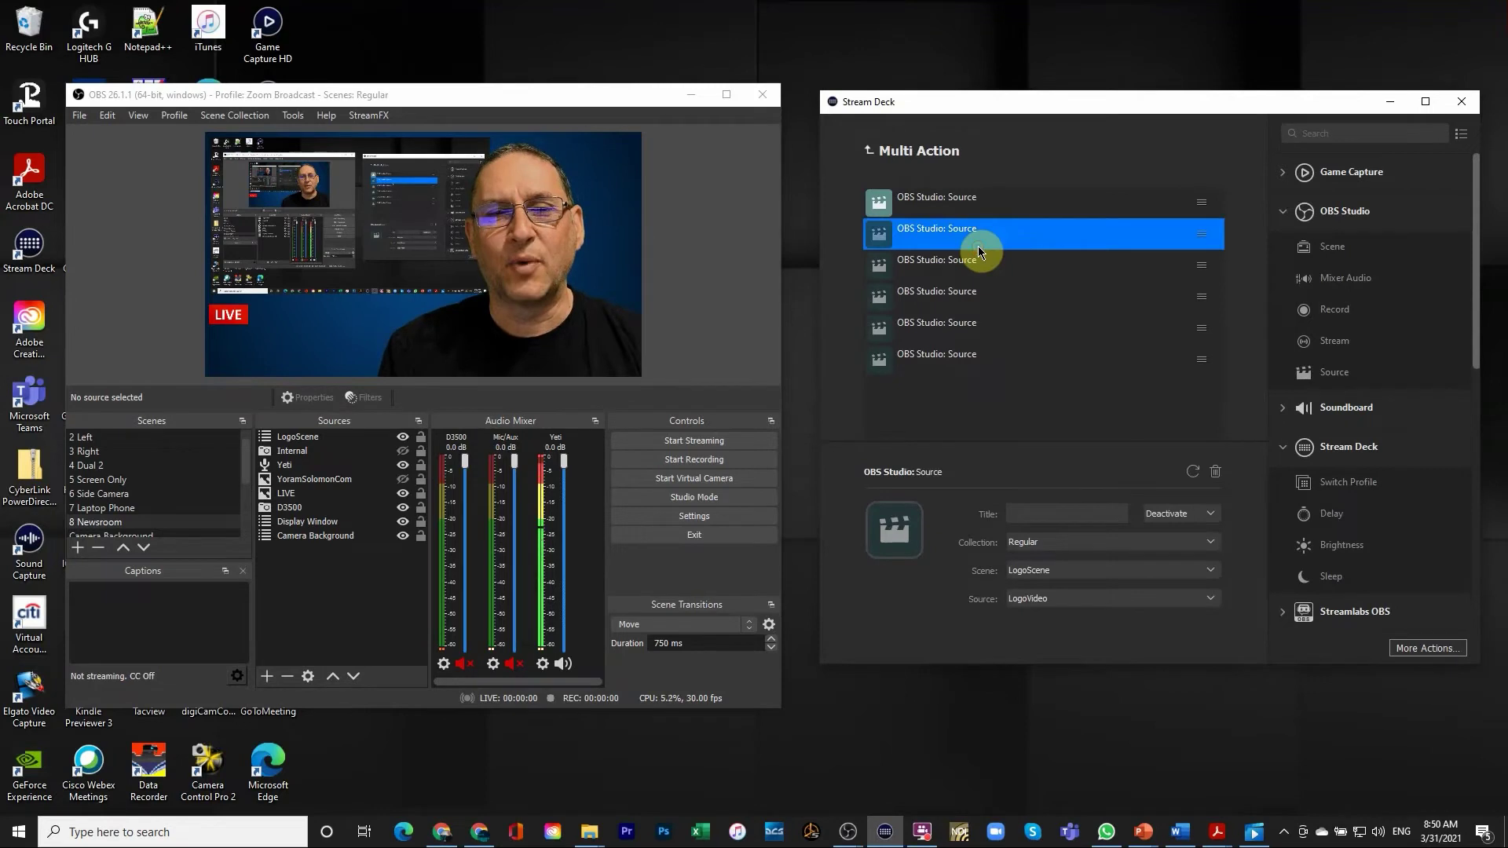
Check the TBOT activation and LogoVideo deactivation steps, then return to the LOGO keys
click(917, 202)
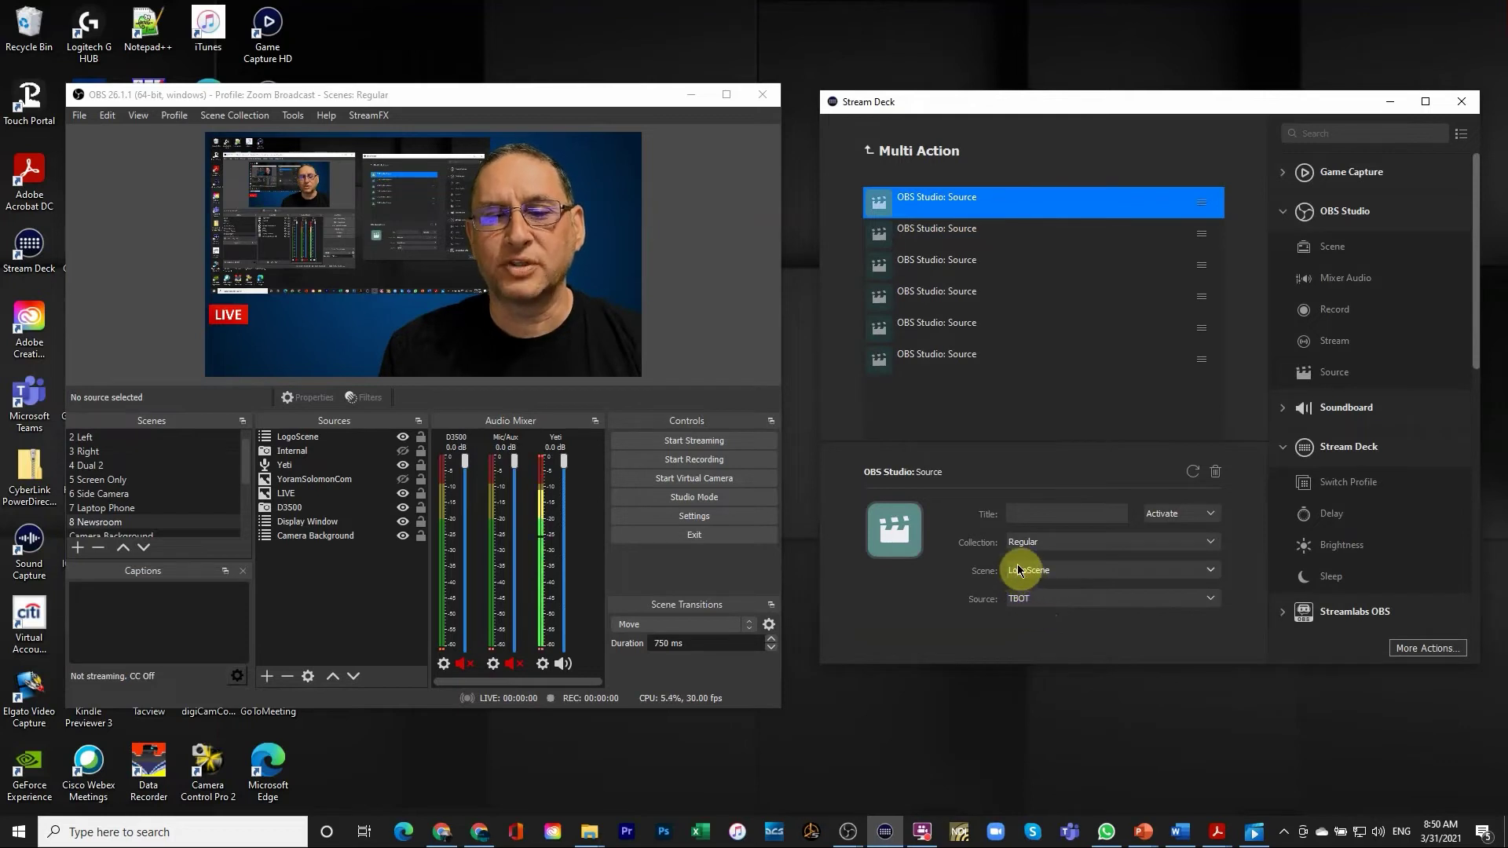
click(939, 236)
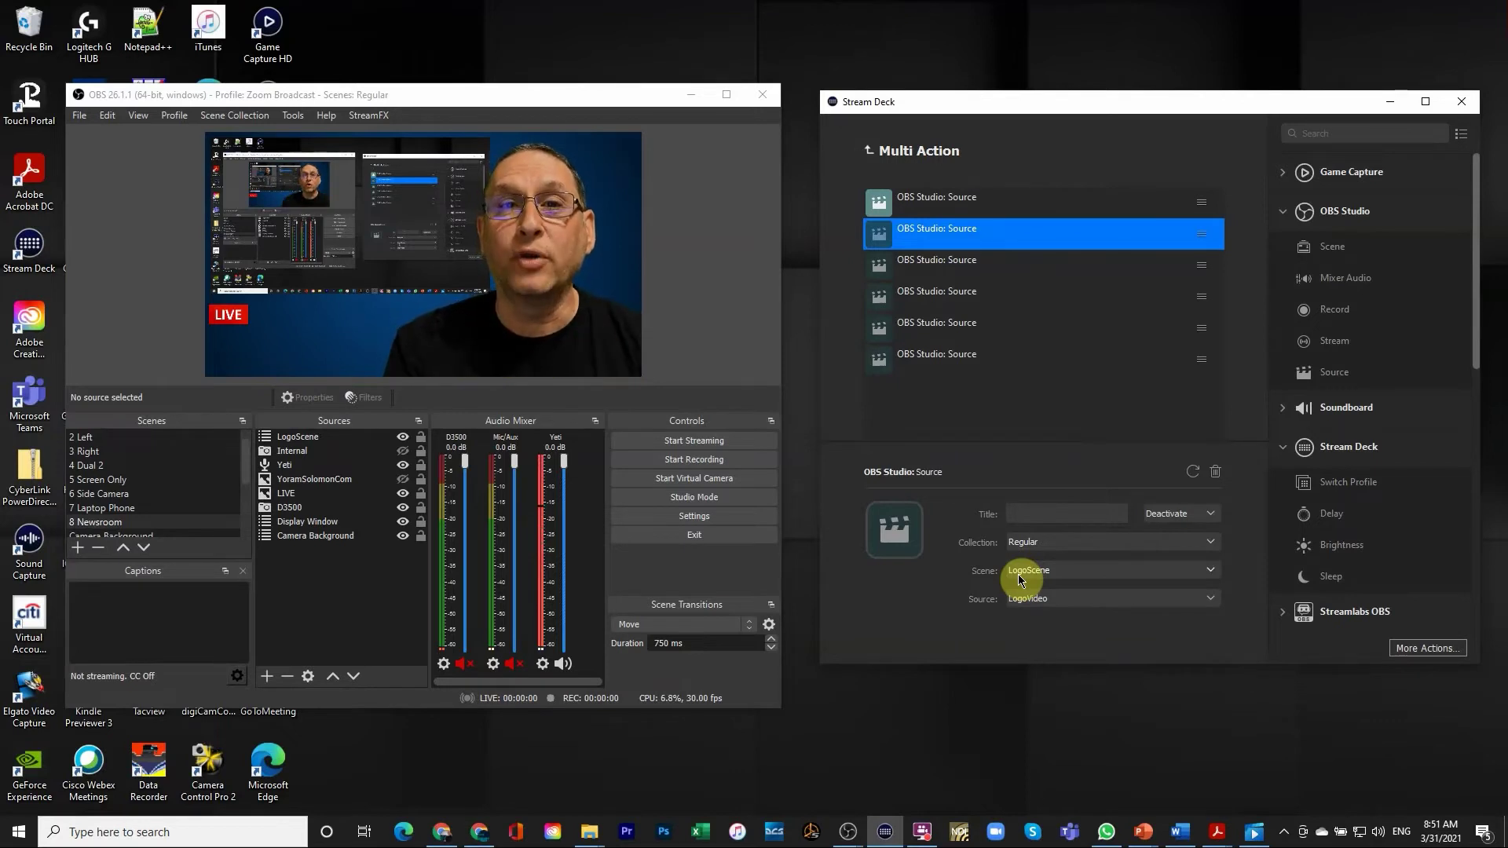
click(867, 149)
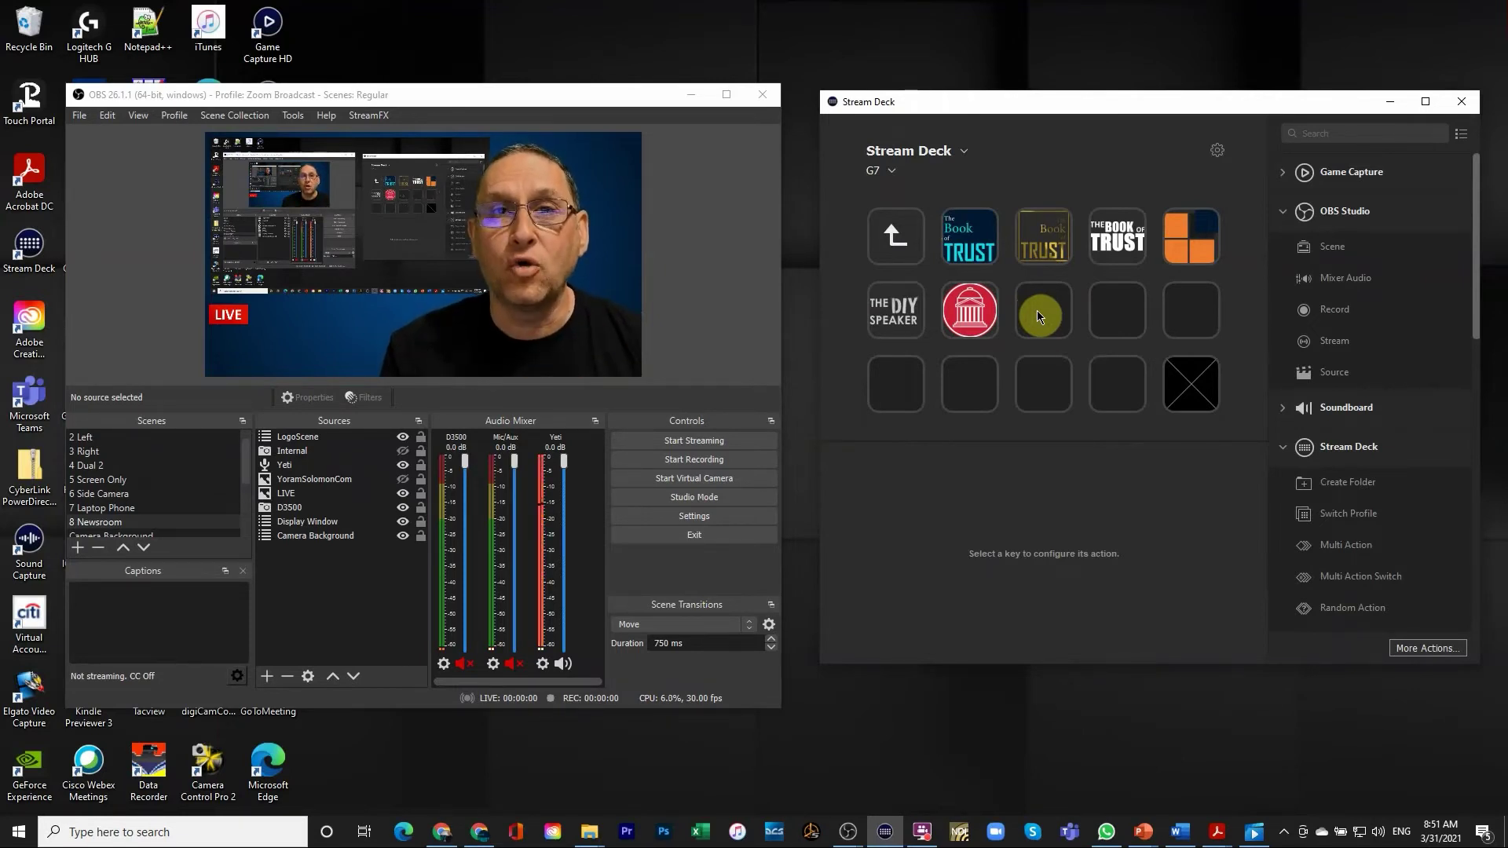
Switch OBS to LogoScene and select the bottom-right multi-action key in Stream Deck
scroll(114, 499, down, 1)
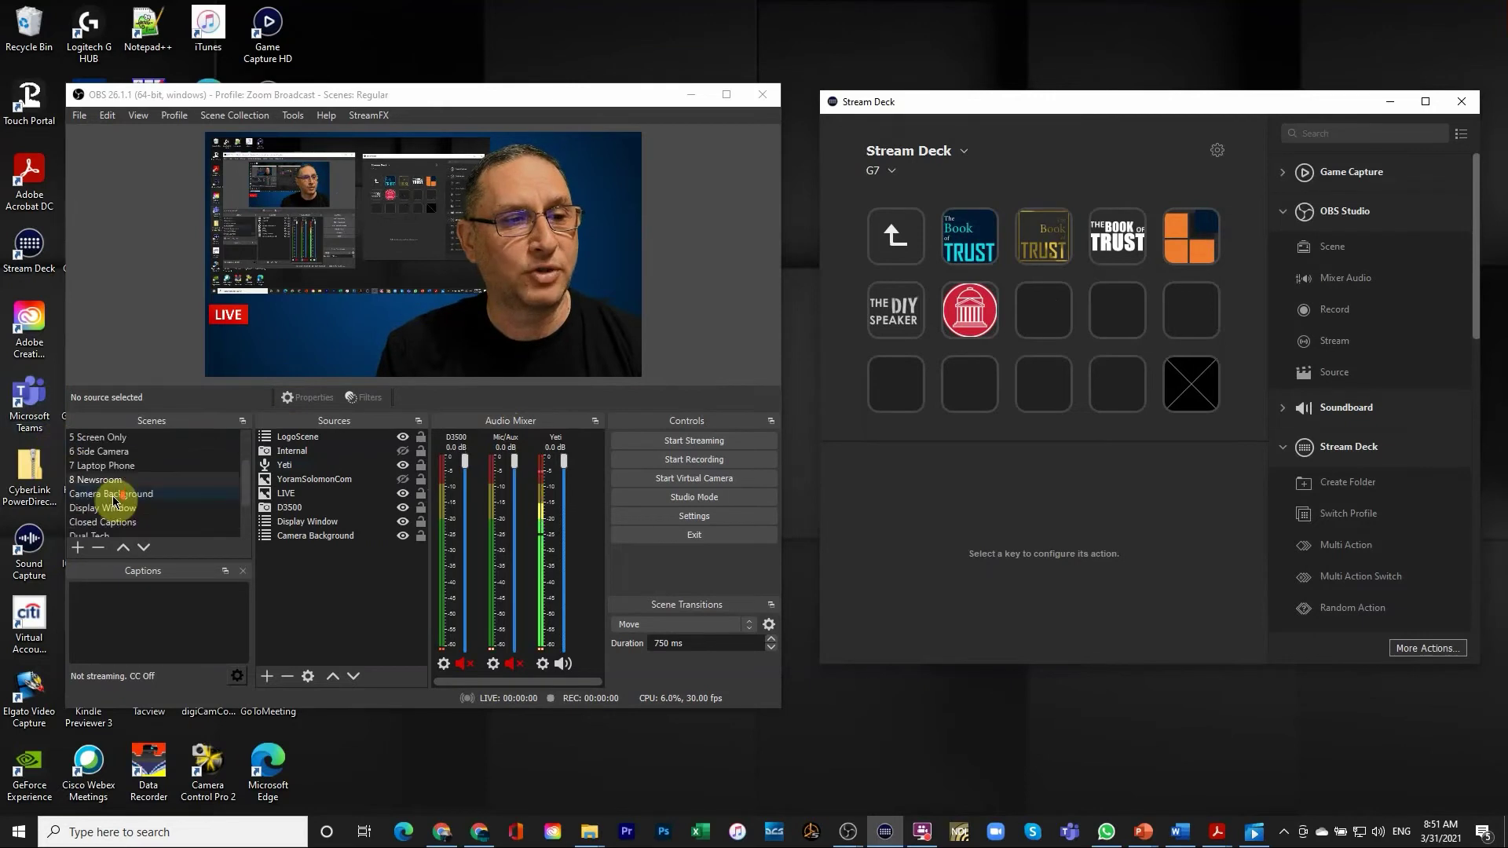
scroll(114, 499, down, 1)
click(98, 507)
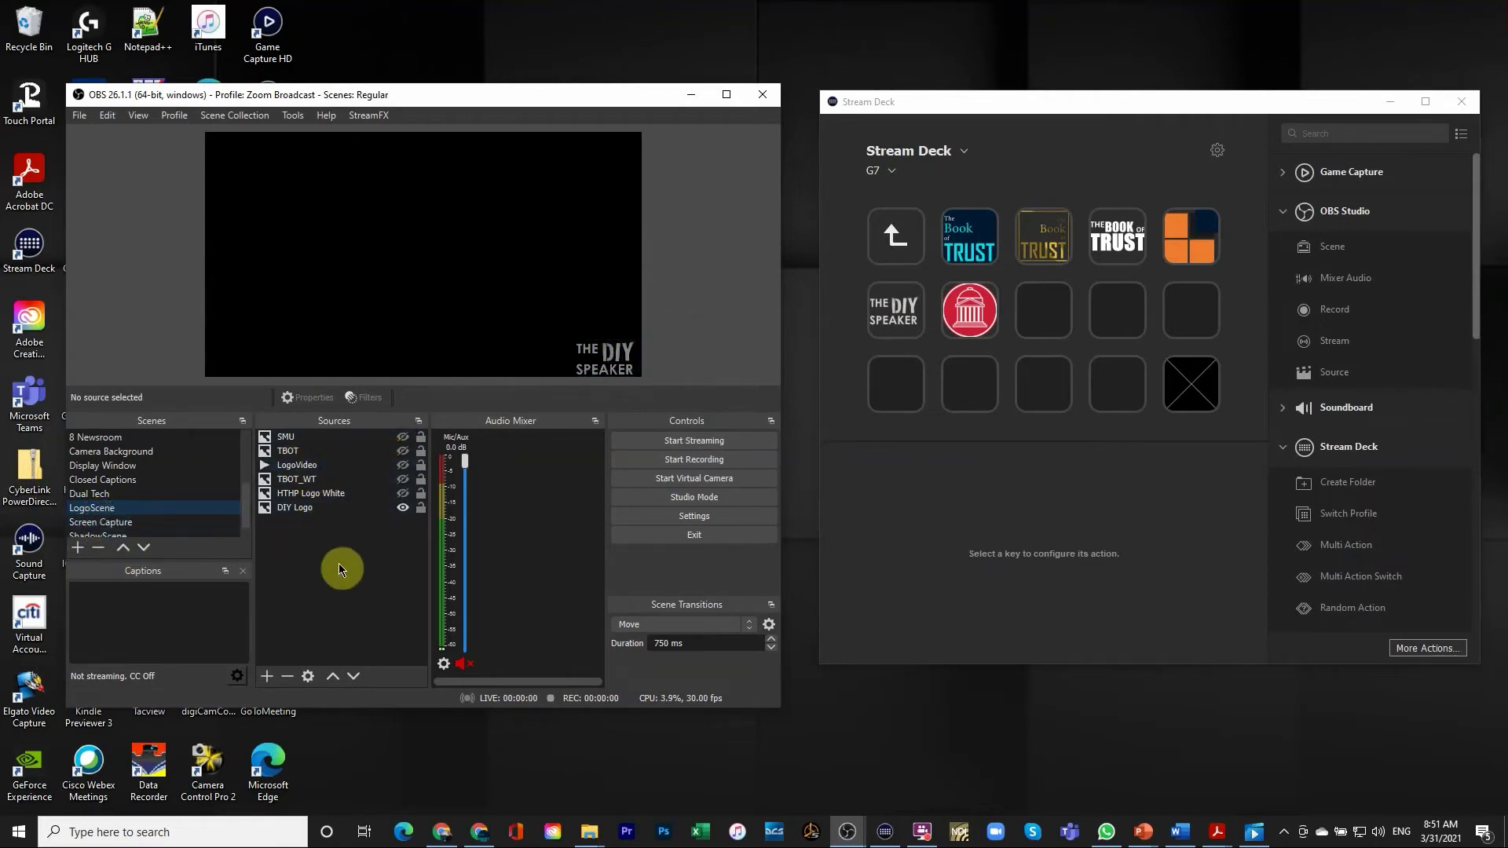
click(1193, 399)
Inspect all six OBS source steps of the bottom-right multi-action key, then exit the editor
double_click(1183, 394)
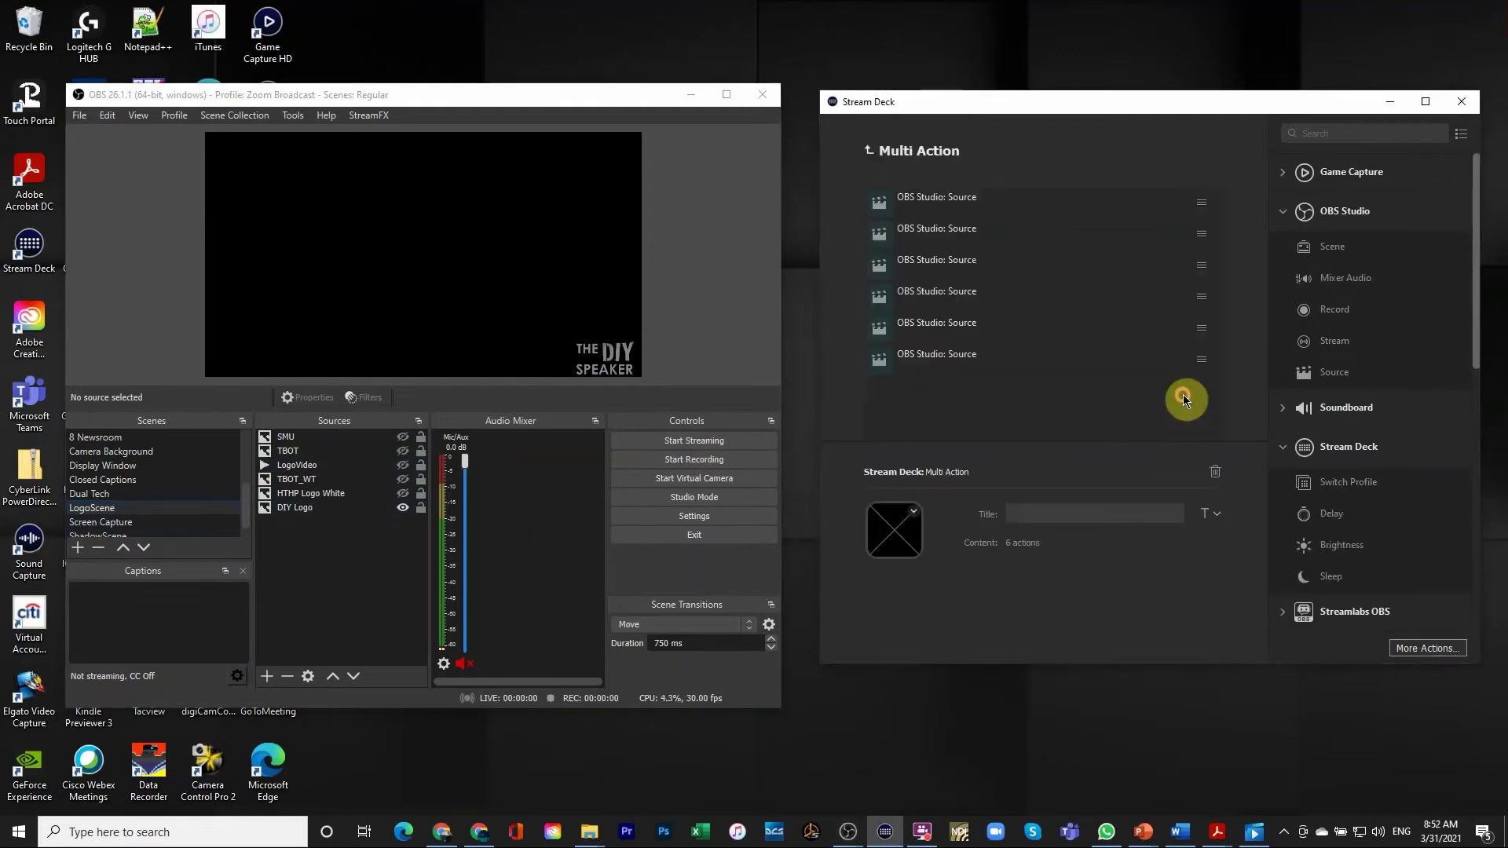
click(919, 202)
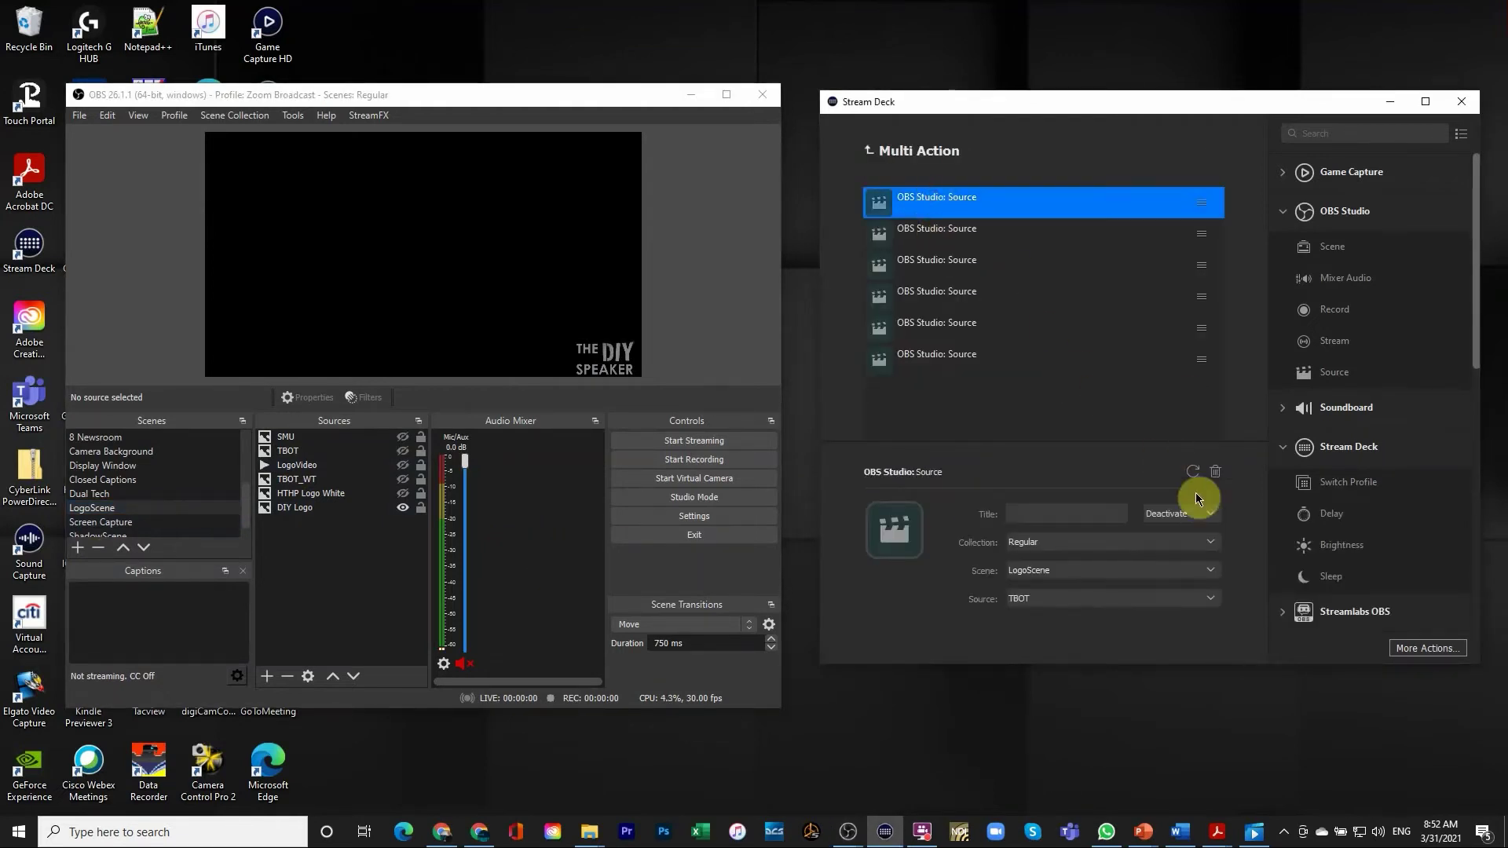
click(950, 230)
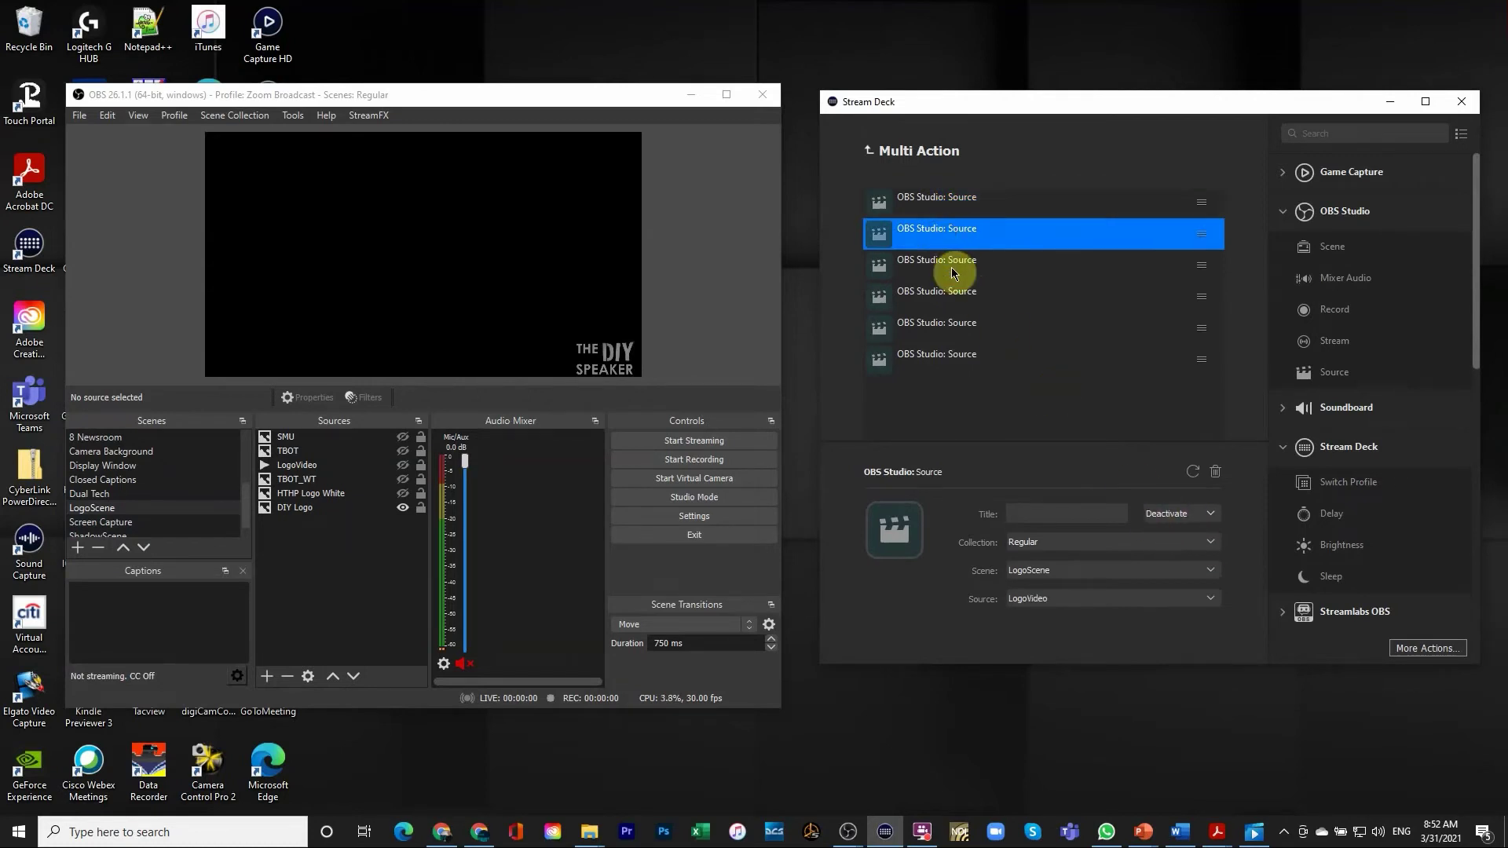
click(950, 267)
click(954, 303)
click(955, 327)
click(953, 353)
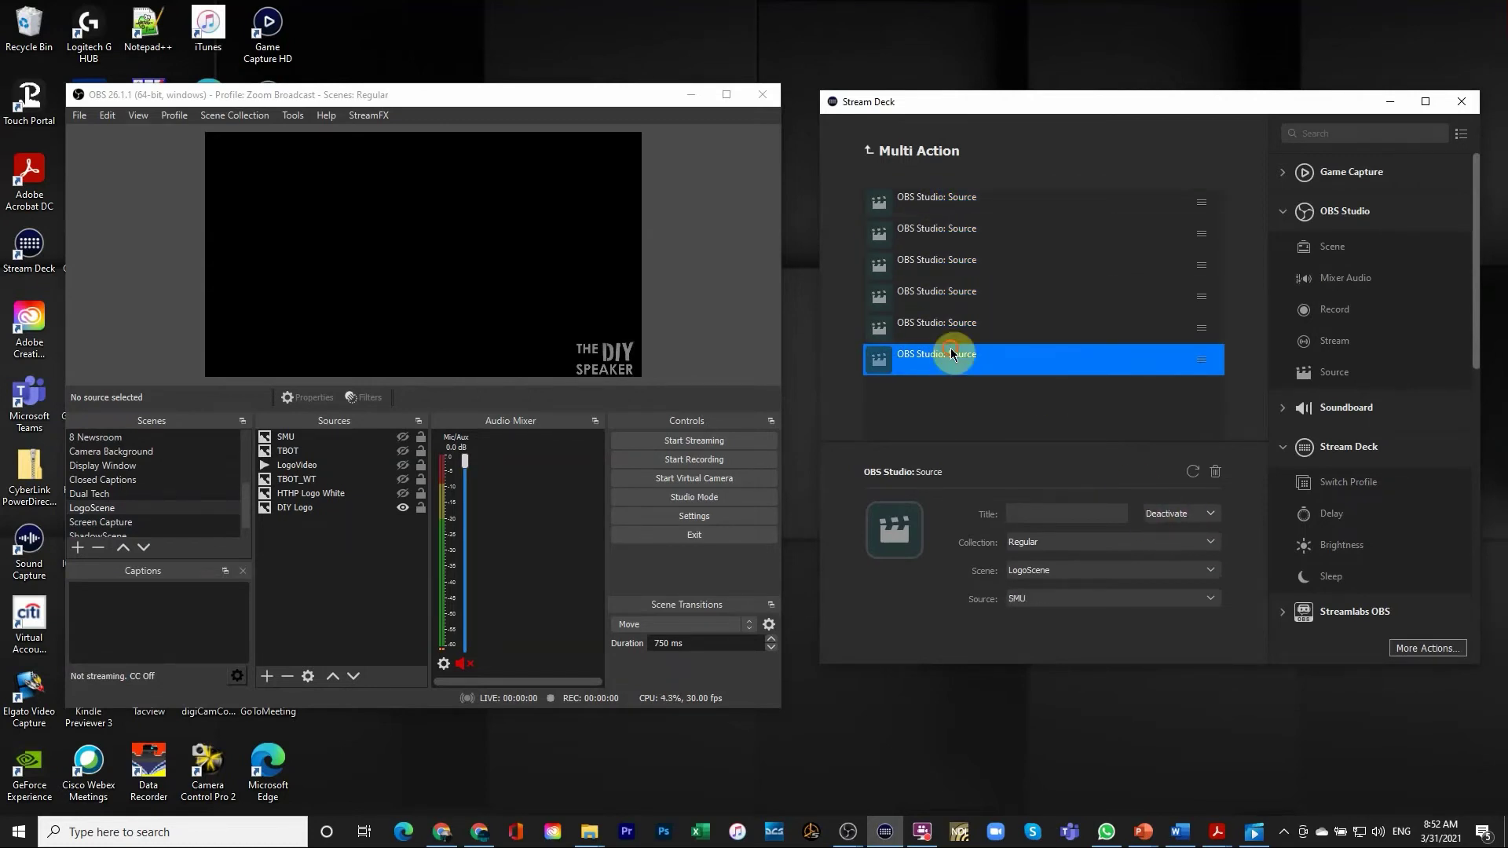
click(870, 151)
Switch OBS back to the 1 Main scene and go up a level in Stream Deck
click(888, 231)
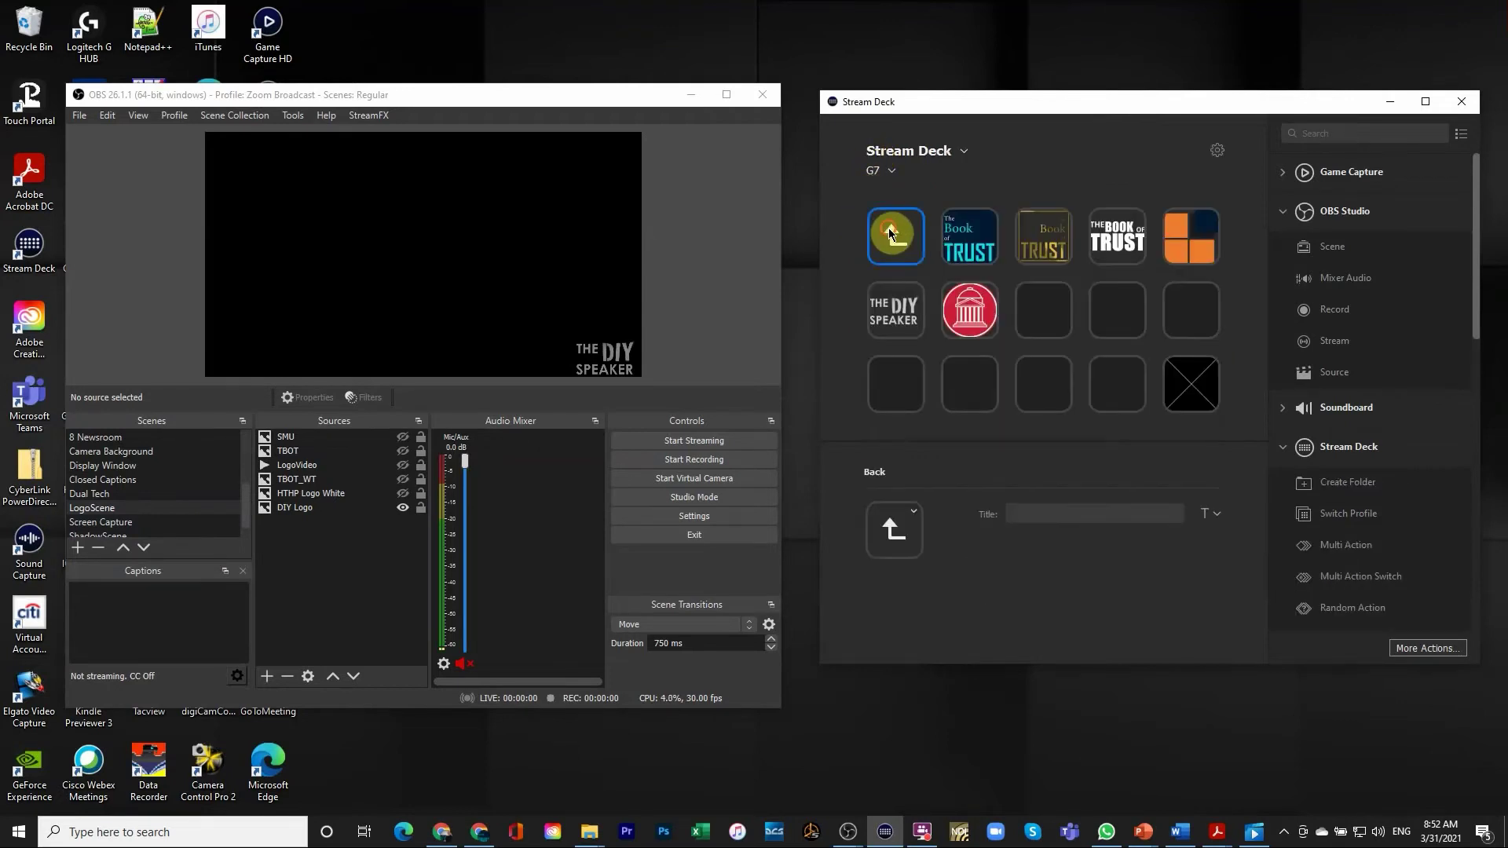
scroll(149, 456, up, 3)
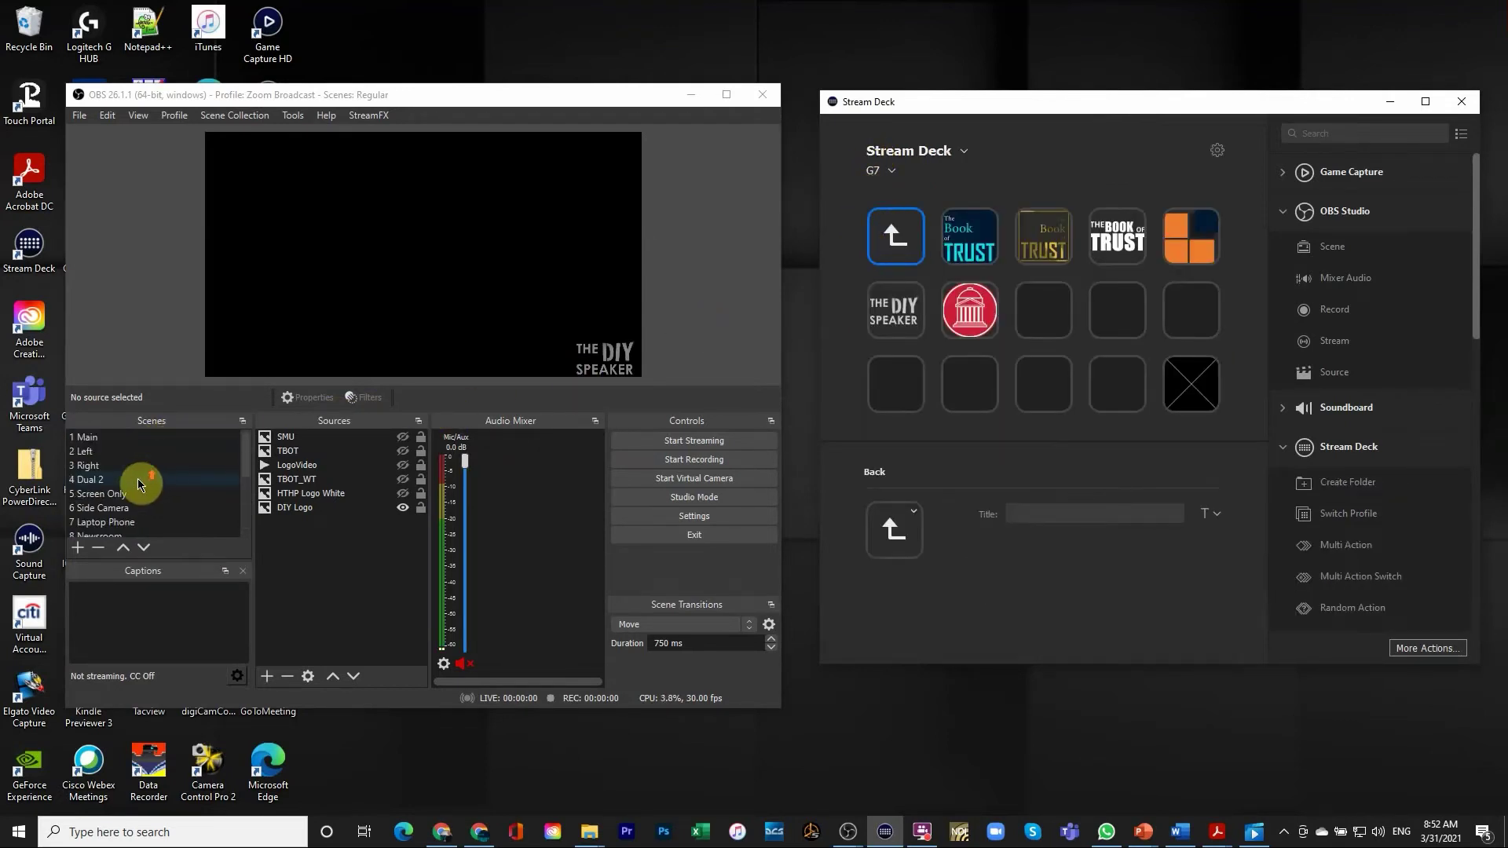
click(99, 437)
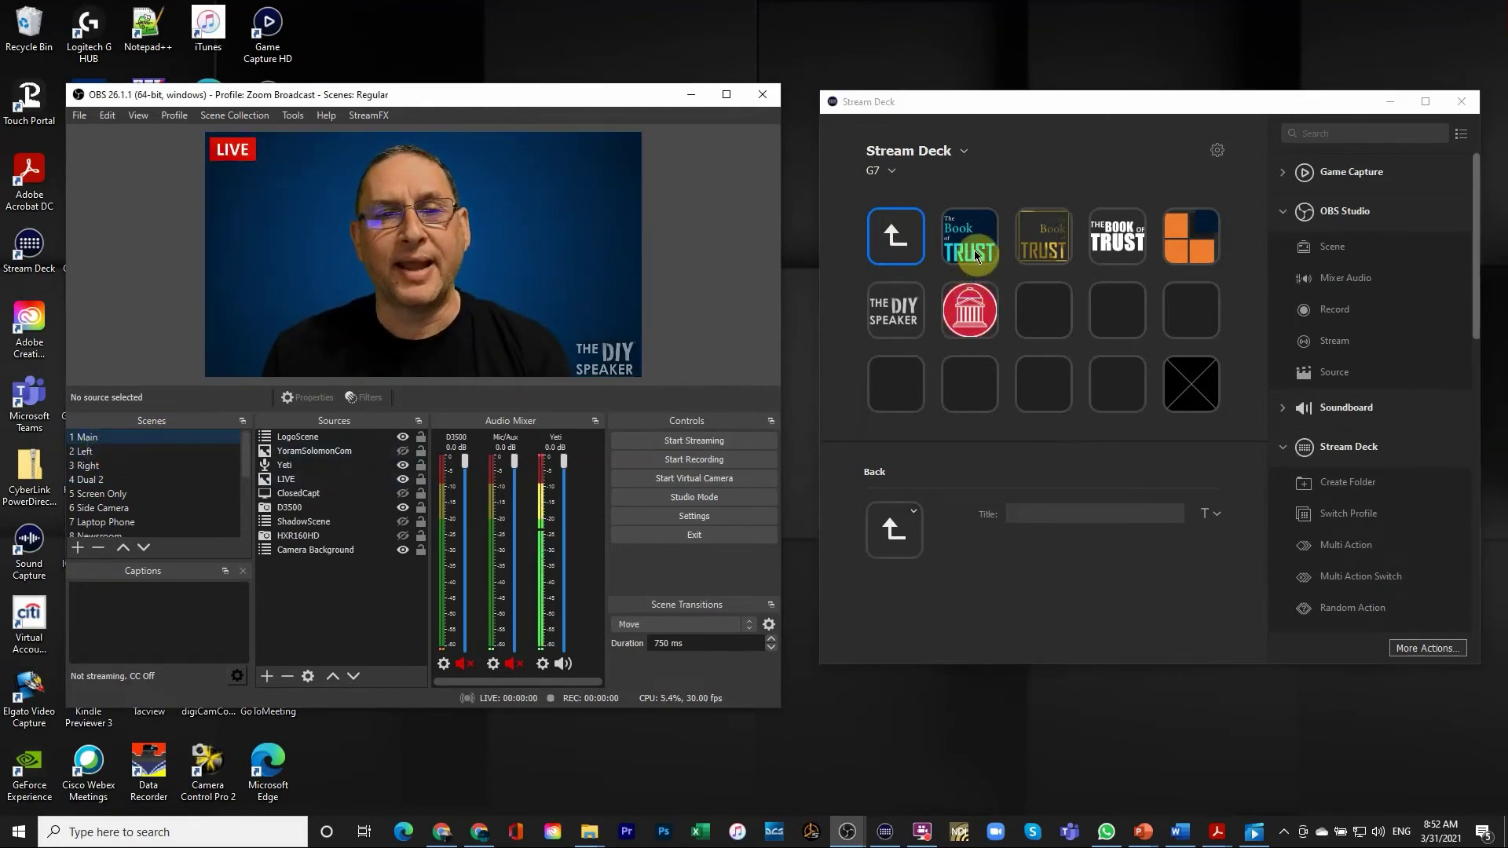
double_click(894, 242)
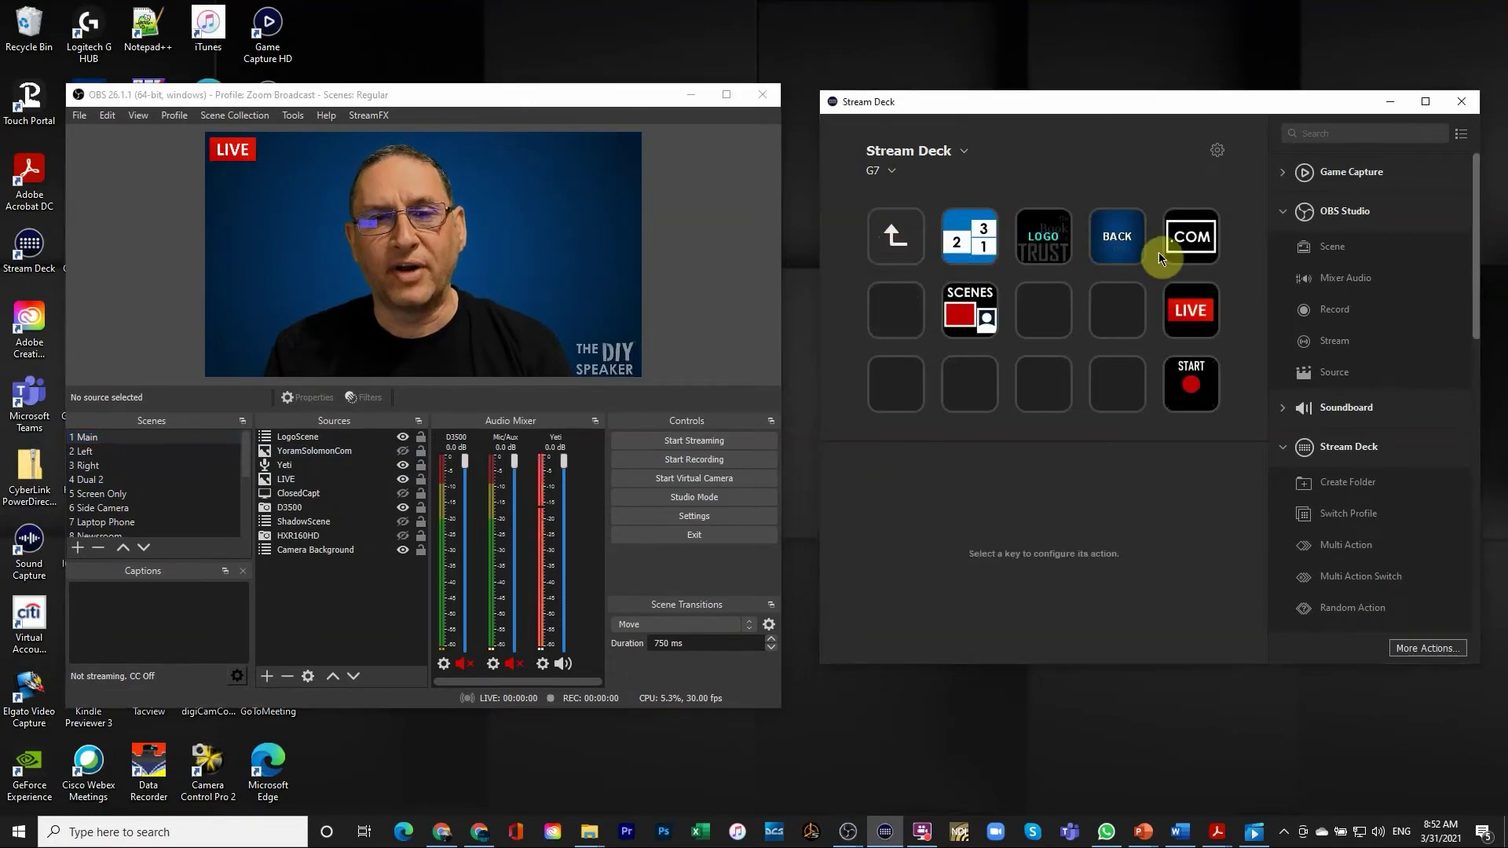
Open the BACK folder and review a background key's nine-action Camera Background multi-action
double_click(1116, 238)
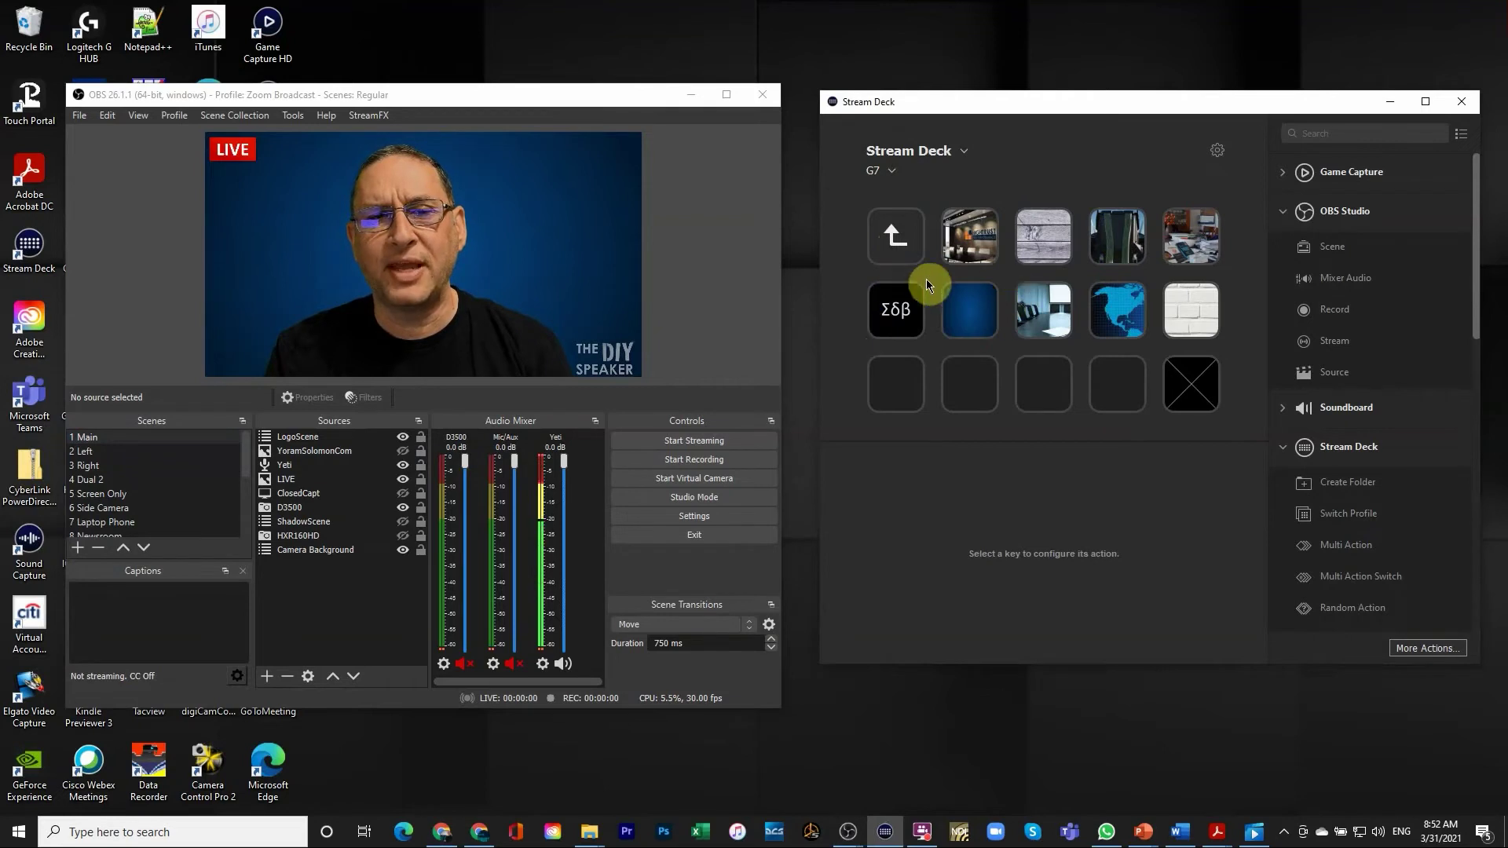
click(966, 247)
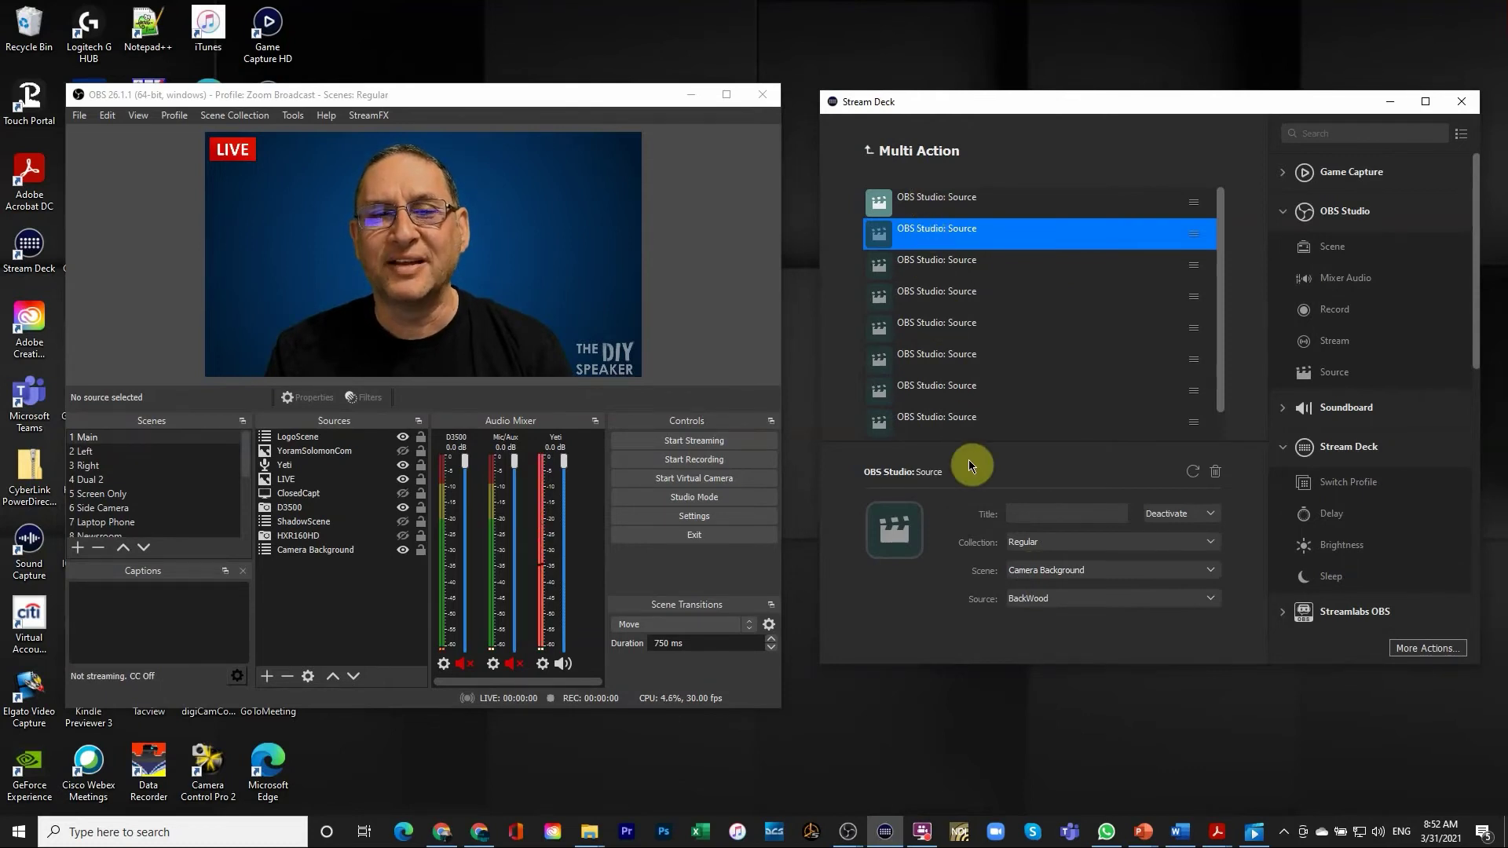
click(869, 150)
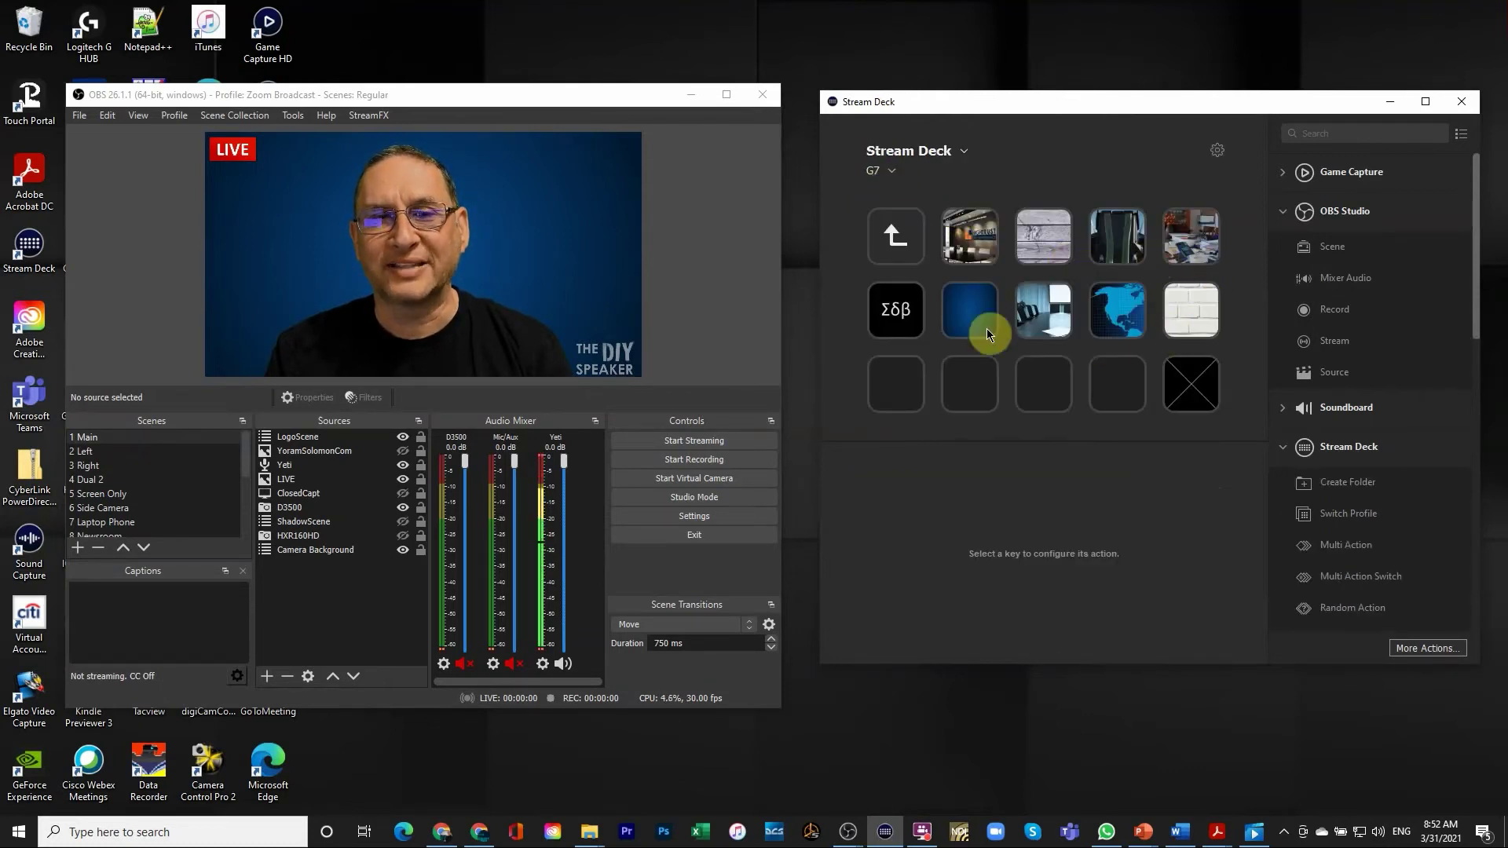
click(888, 244)
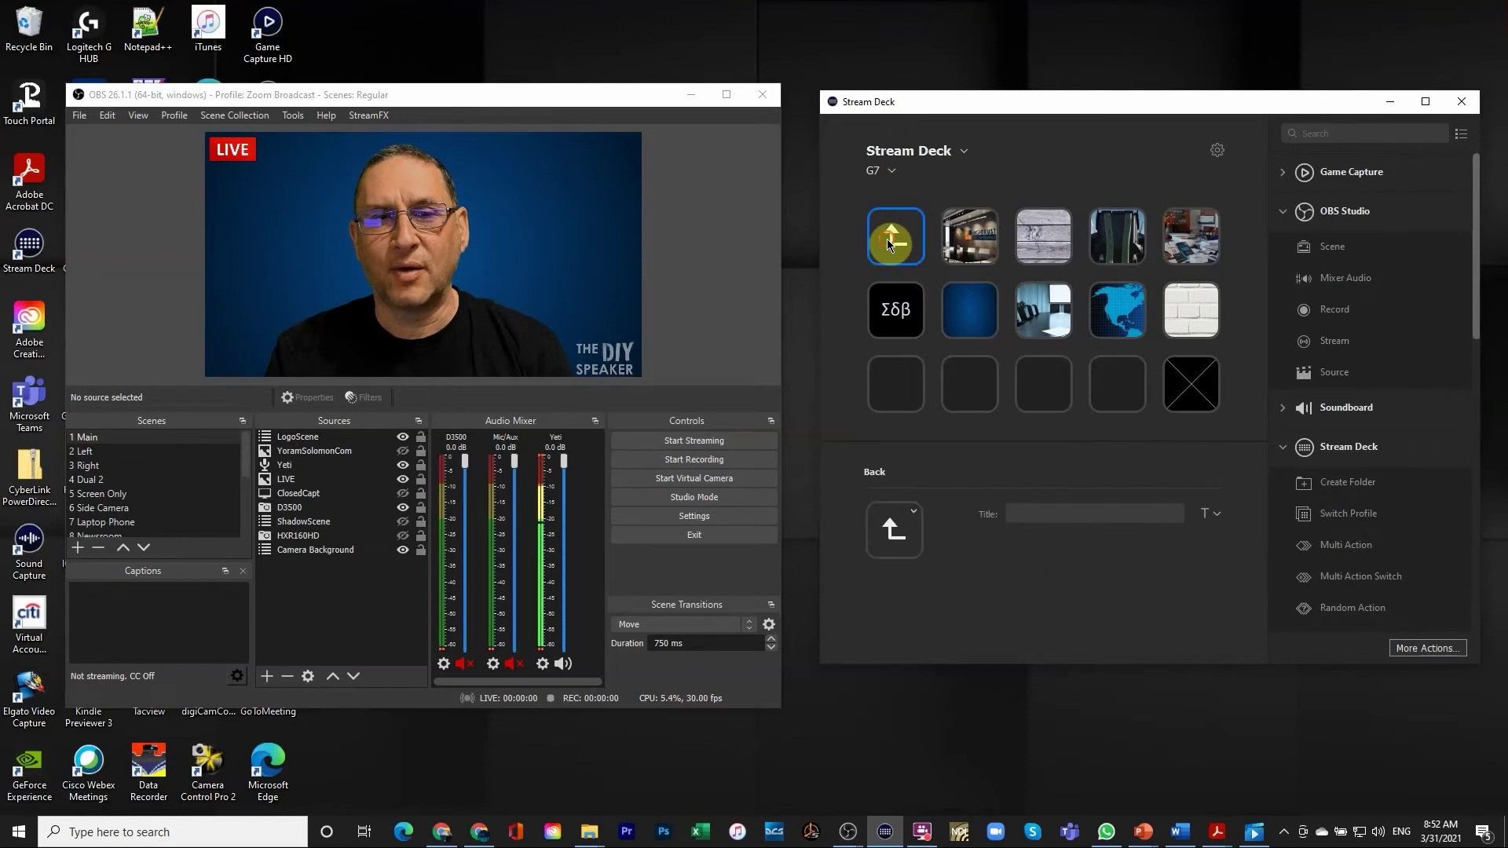
Enter the SCENES folder and view keys 1 and 2's scene settings (1 Main, 2 Left)
double_click(888, 244)
double_click(959, 306)
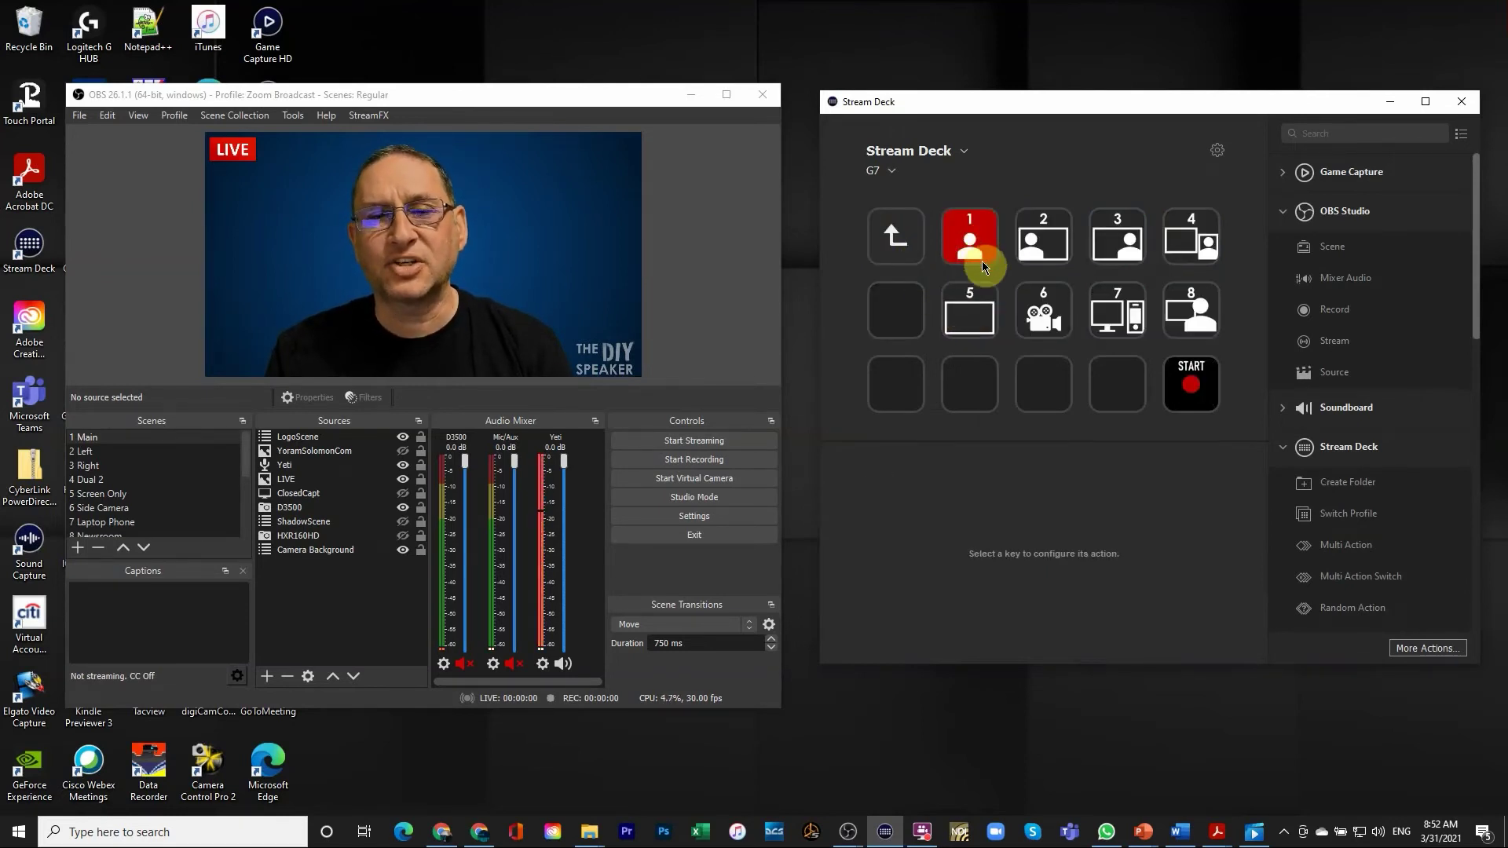
click(974, 246)
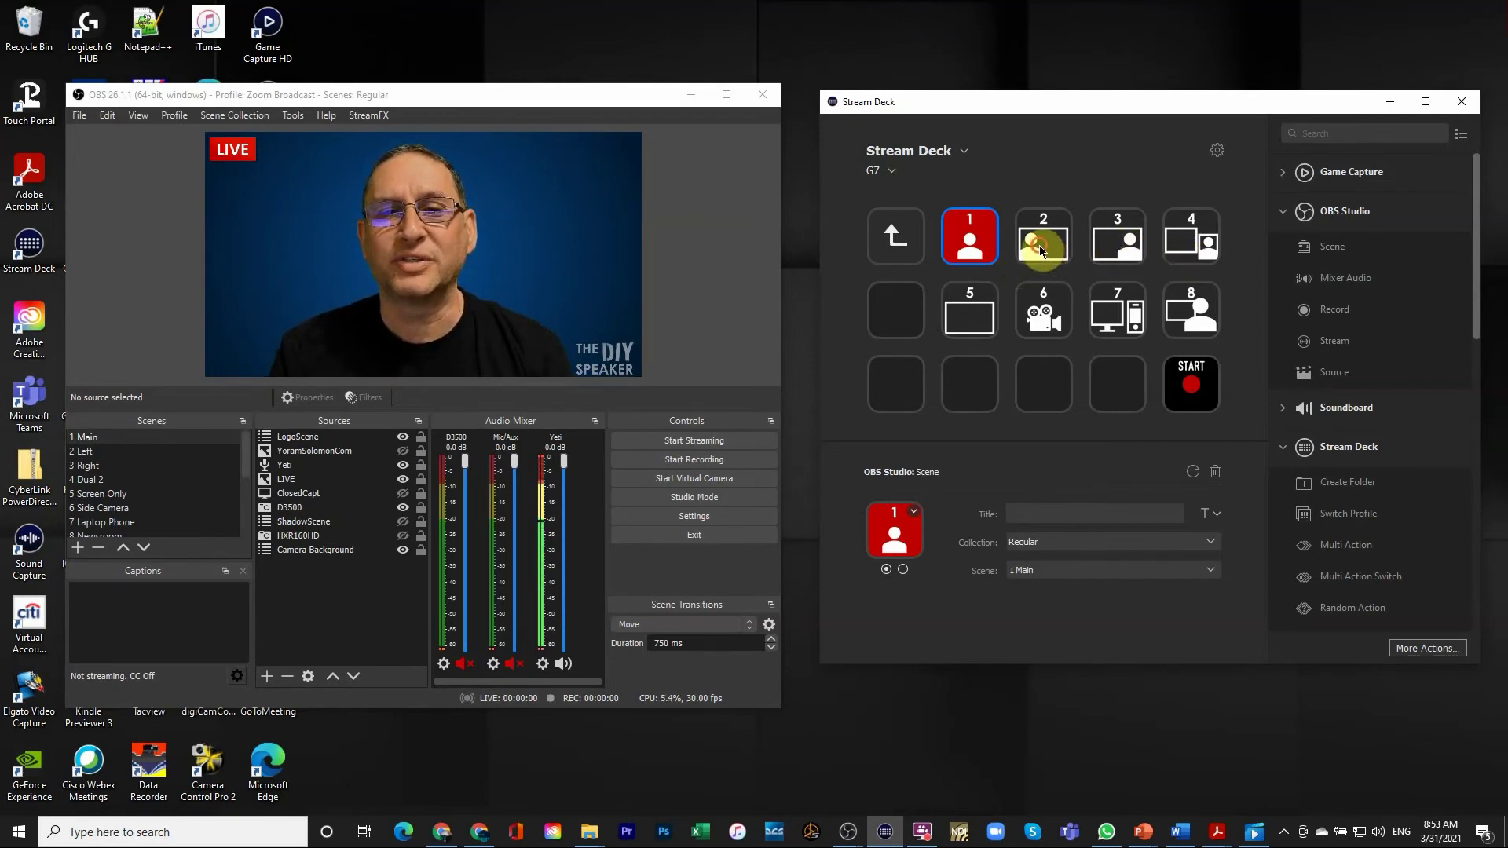
click(1039, 245)
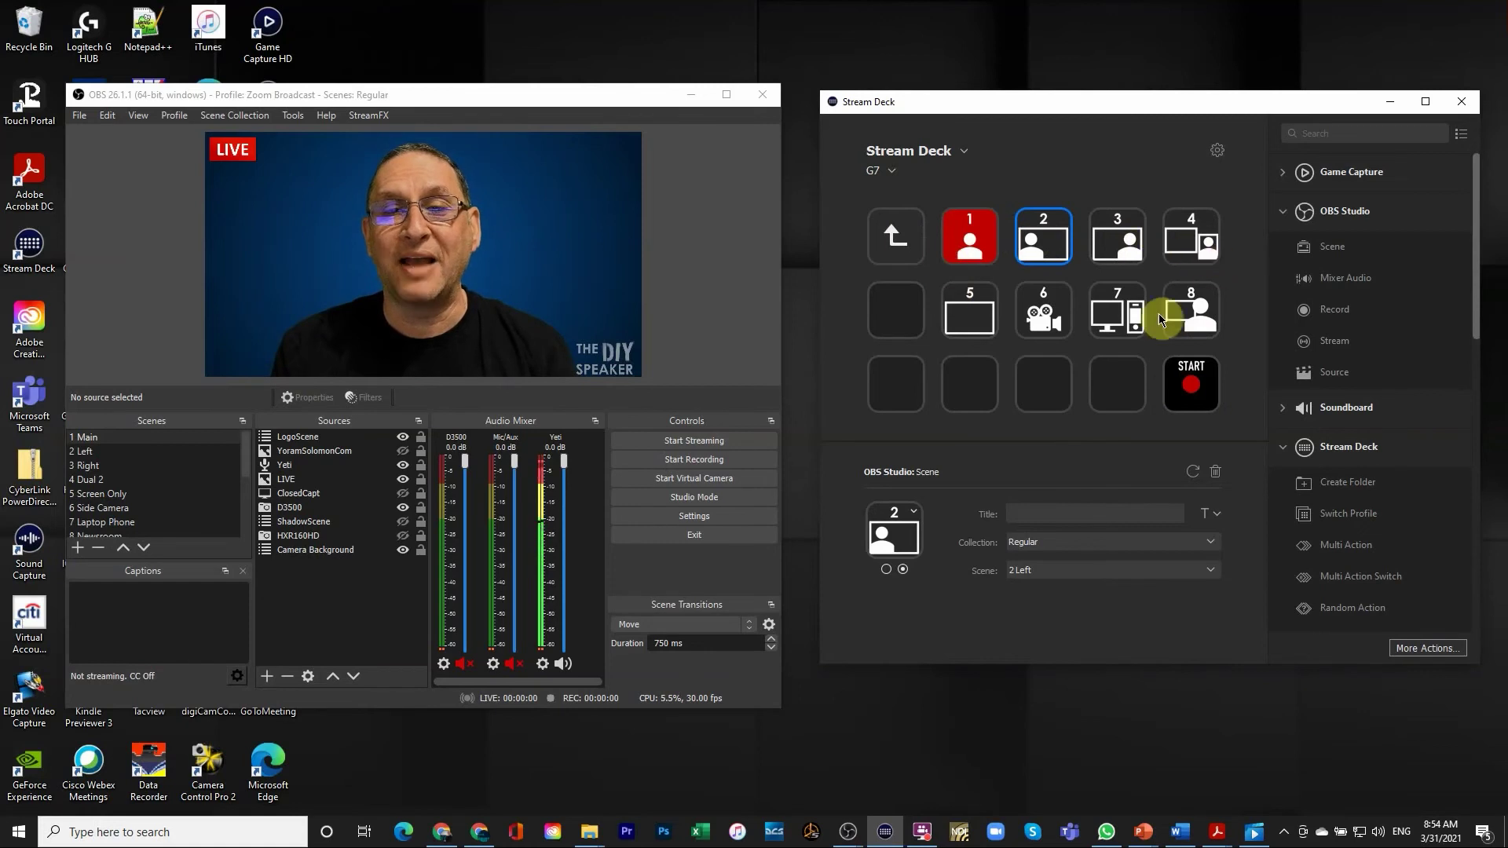
Leave the SCENES folder through the Back key to the main page of keys
click(891, 240)
double_click(888, 242)
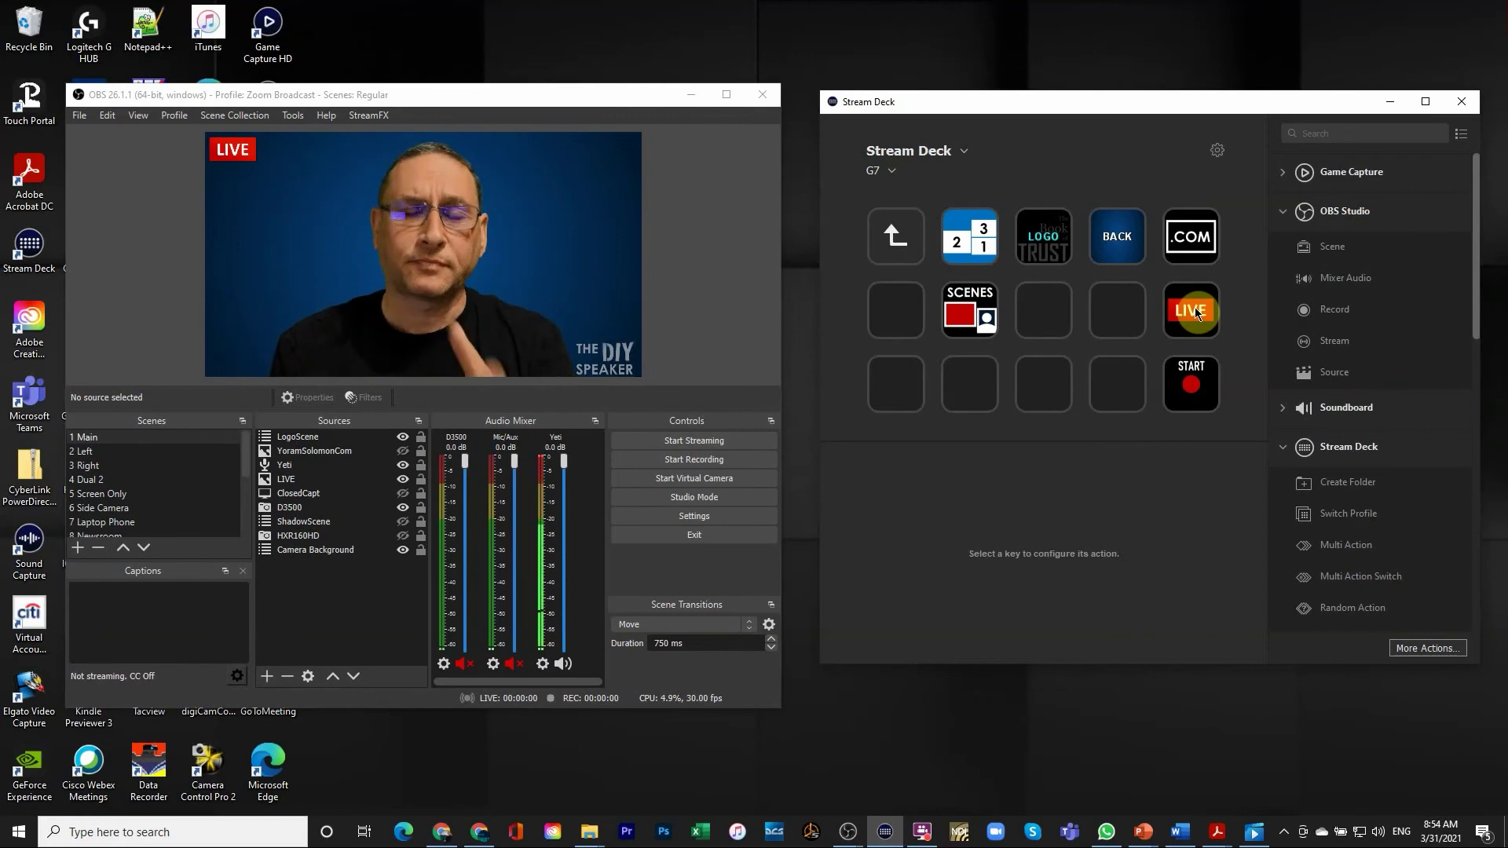
Show the BACK folder key's properties: title BACK, holding 10 items
click(1129, 254)
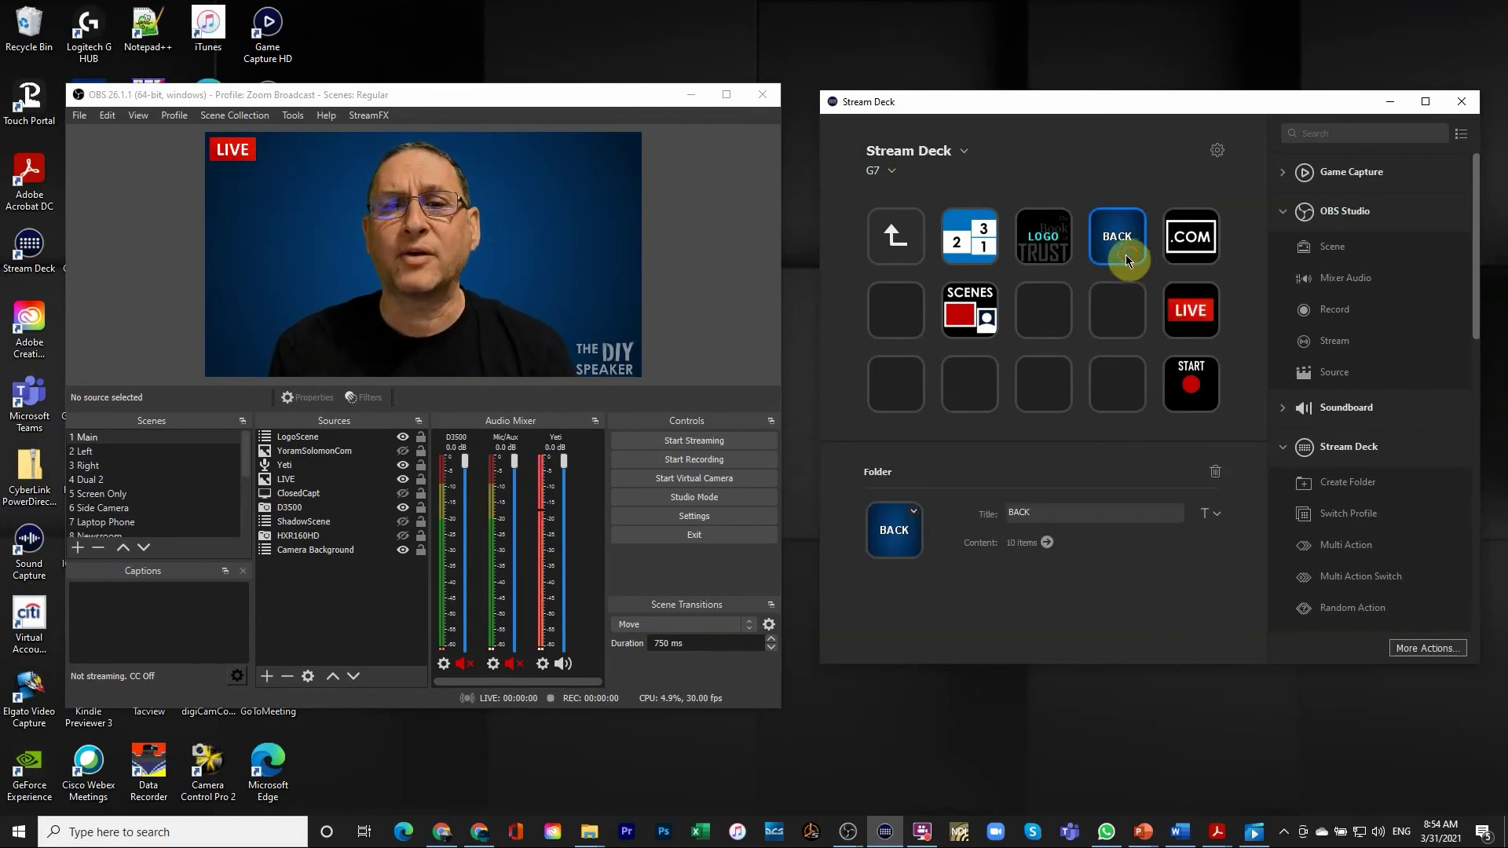